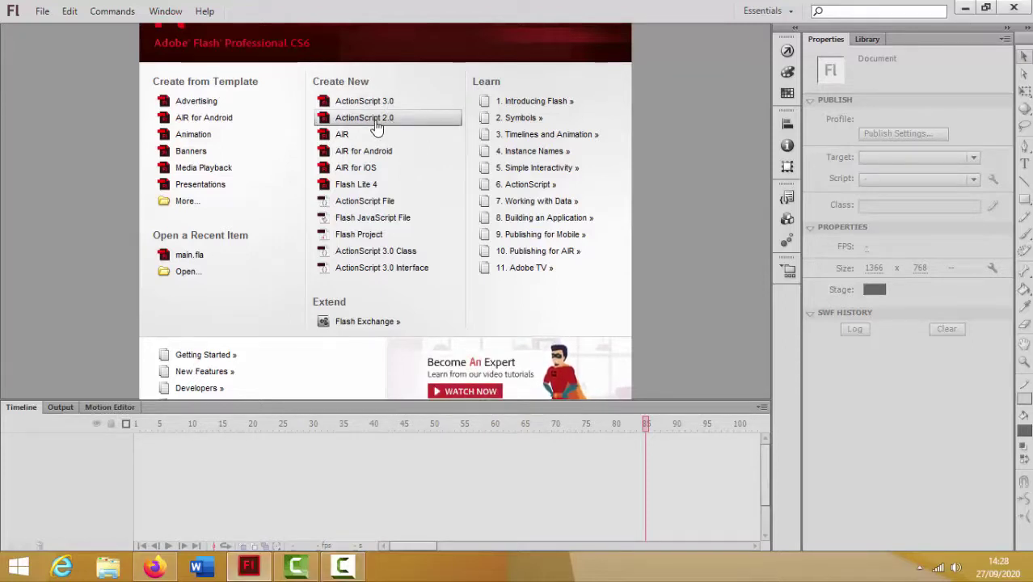
Step: Create an ActionScript 2.0 document, set the stage size to 1366 x 768 px and set the view to Show All
click(375, 122)
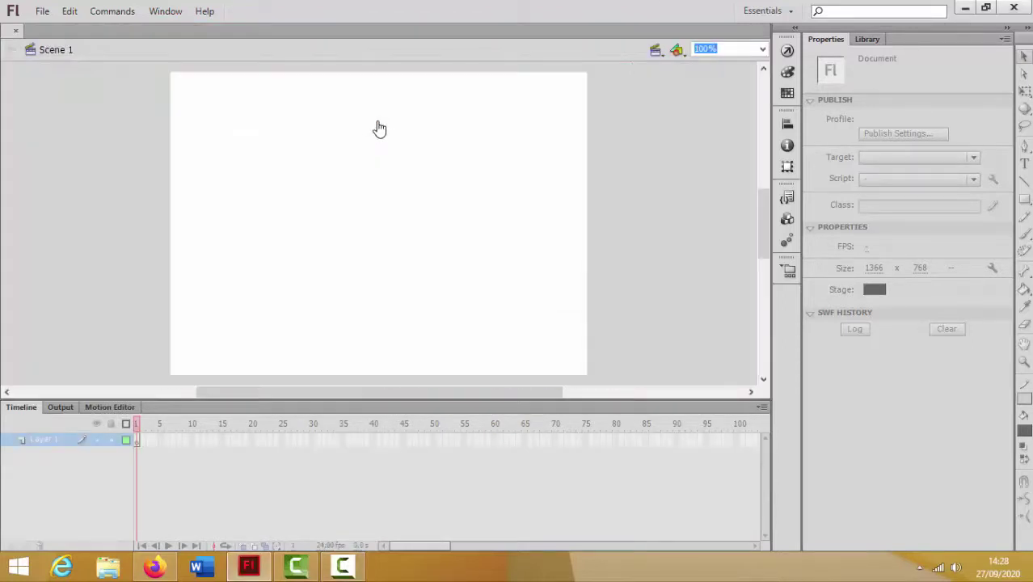
click(872, 268)
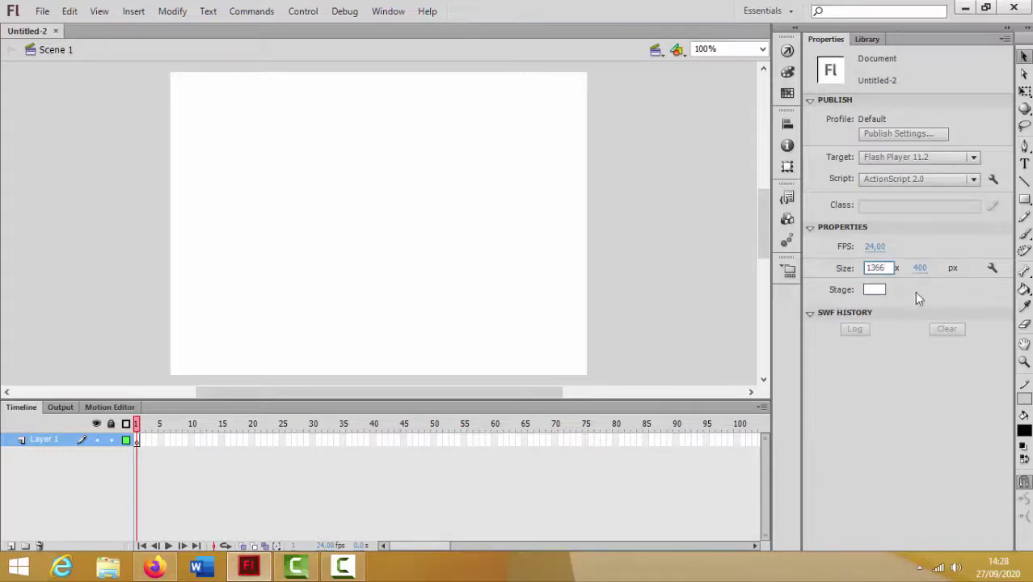
click(920, 268)
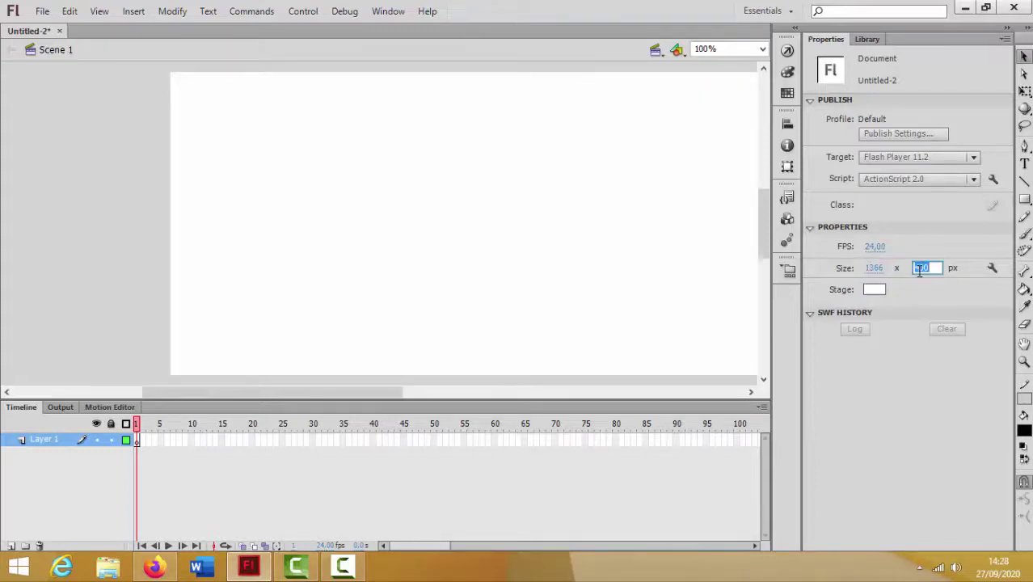
text(768)
key(Return)
click(595, 267)
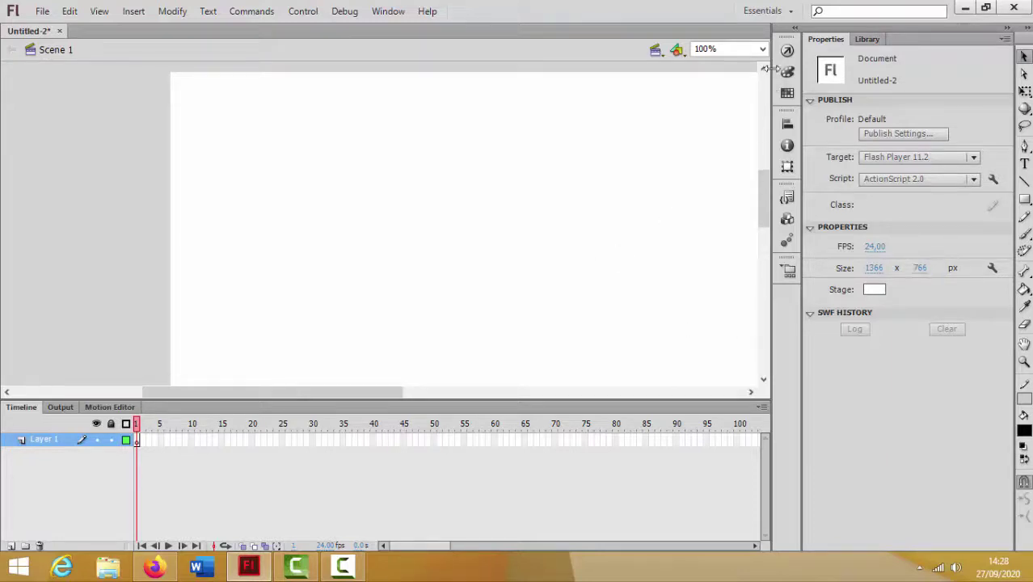
click(761, 49)
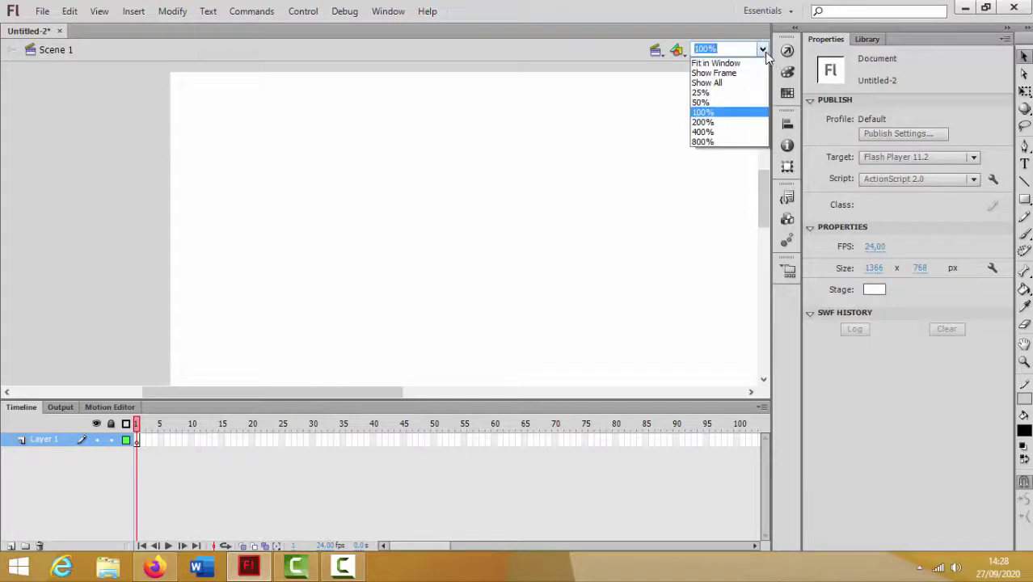
click(735, 80)
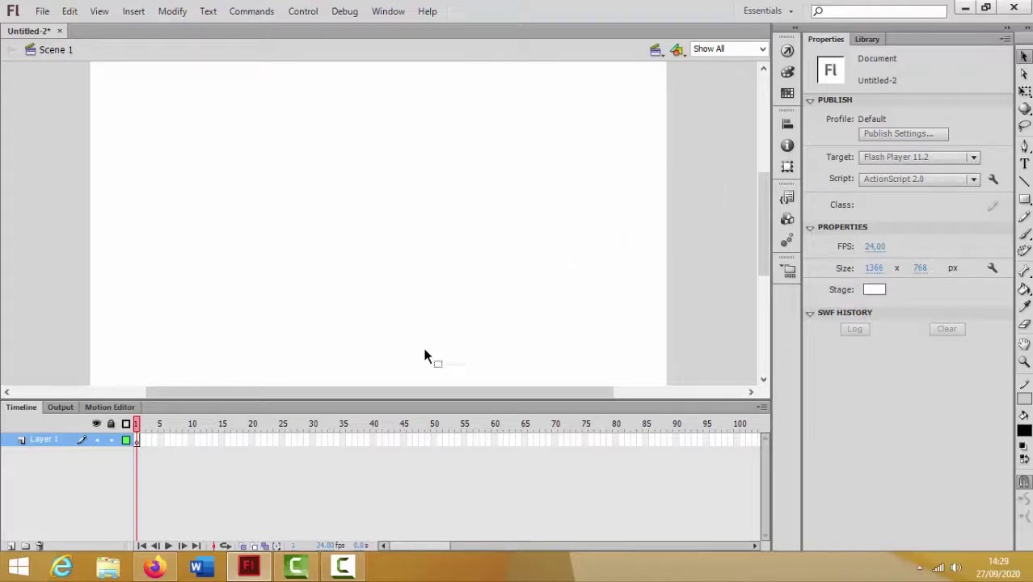
Step: Switch to Firefox and search Google for images of "kupu kupu"
click(152, 568)
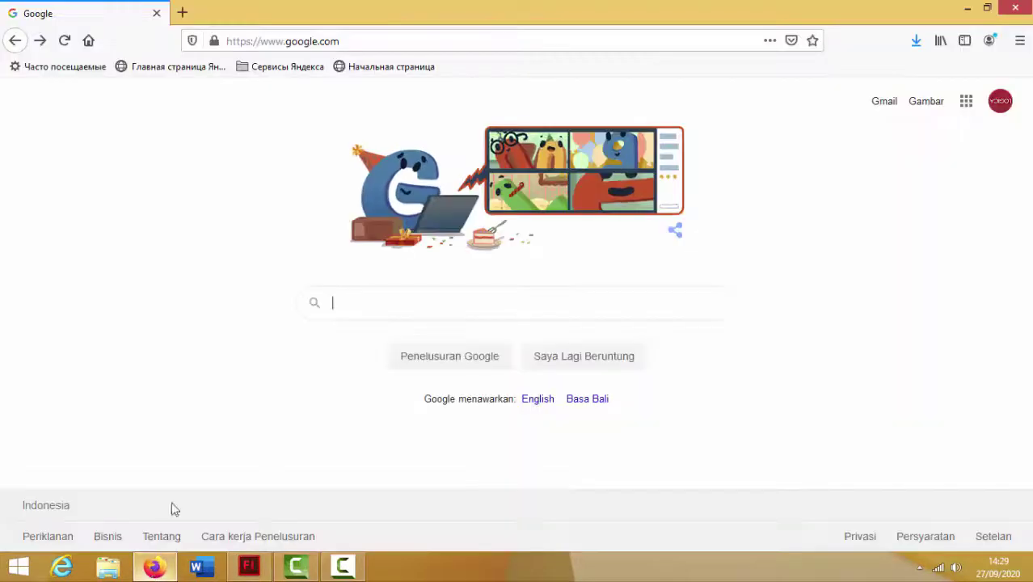
click(436, 292)
text(kupu)
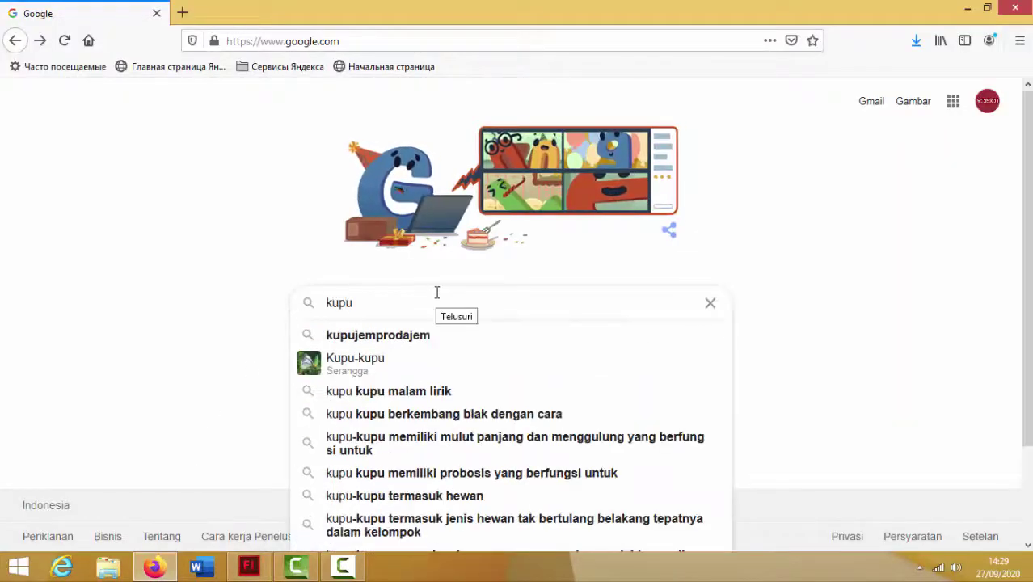
text( kupu)
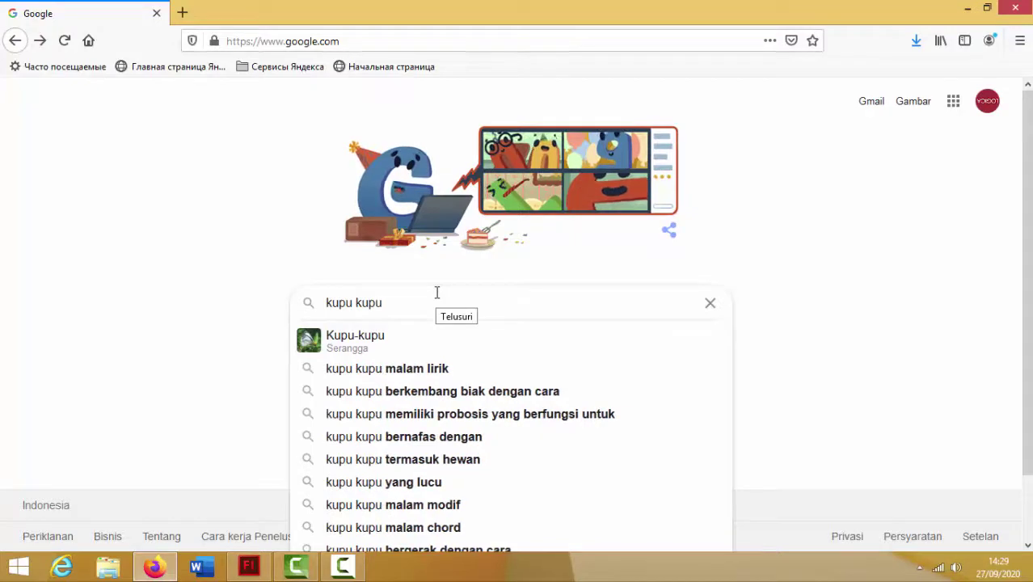
key(Return)
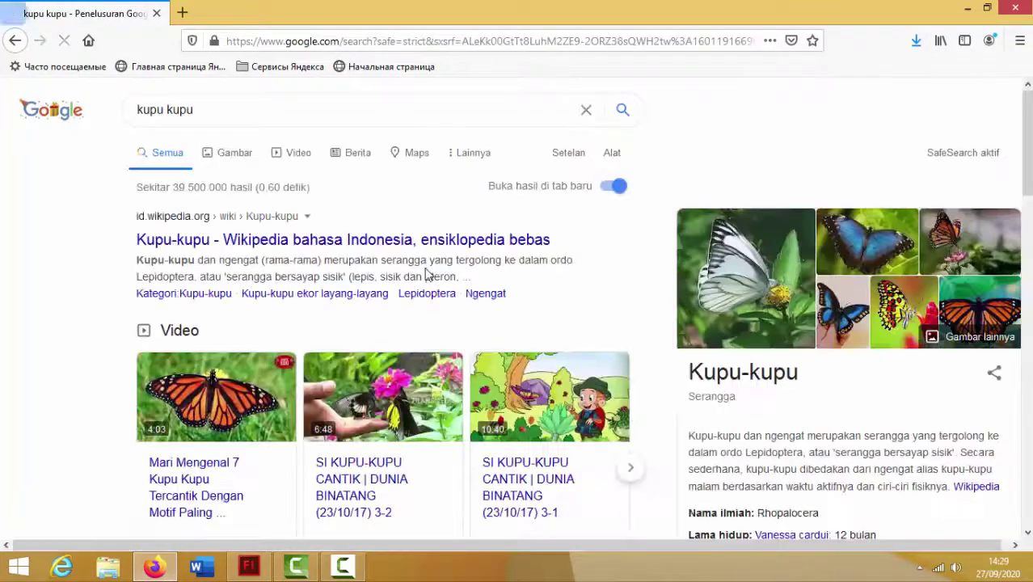
click(231, 159)
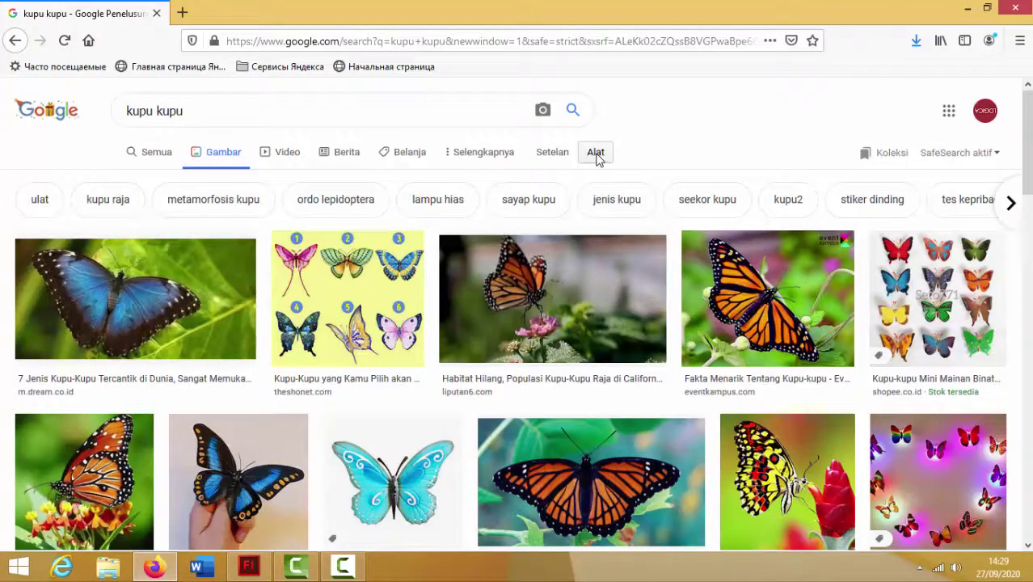
Step: Filter the image results to the large size (Besar) and browse the butterfly pictures
click(597, 156)
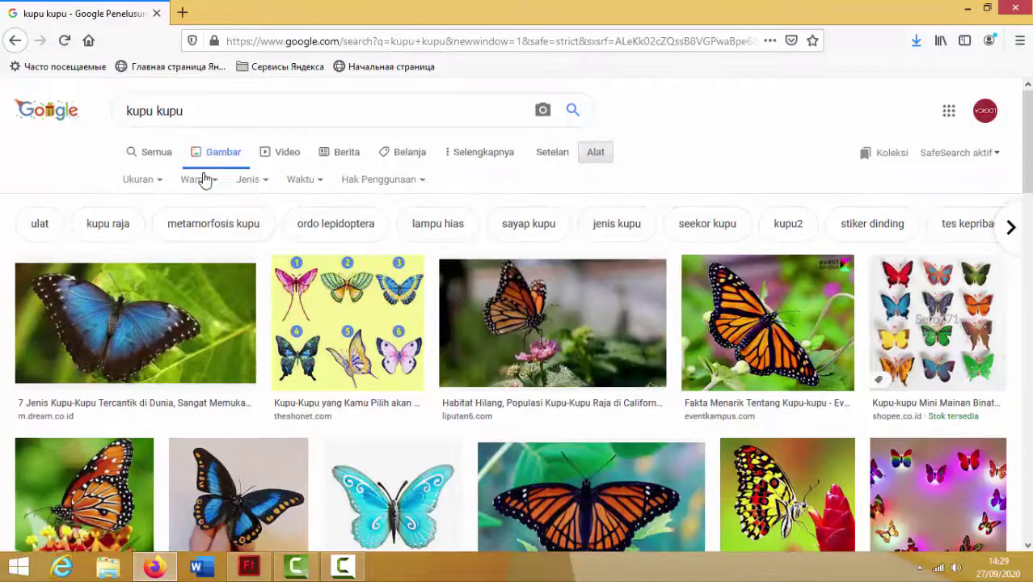
click(161, 181)
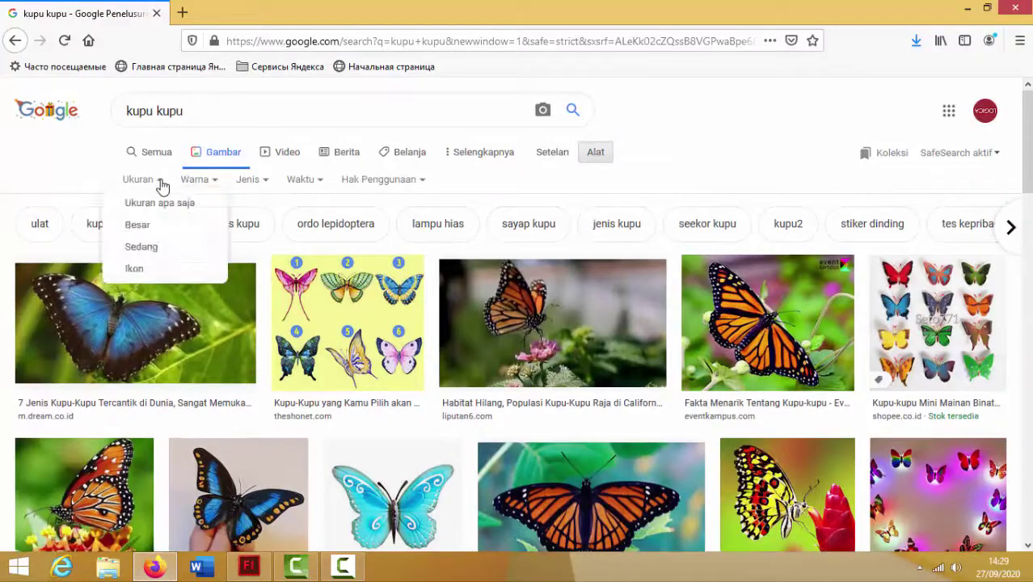
click(164, 229)
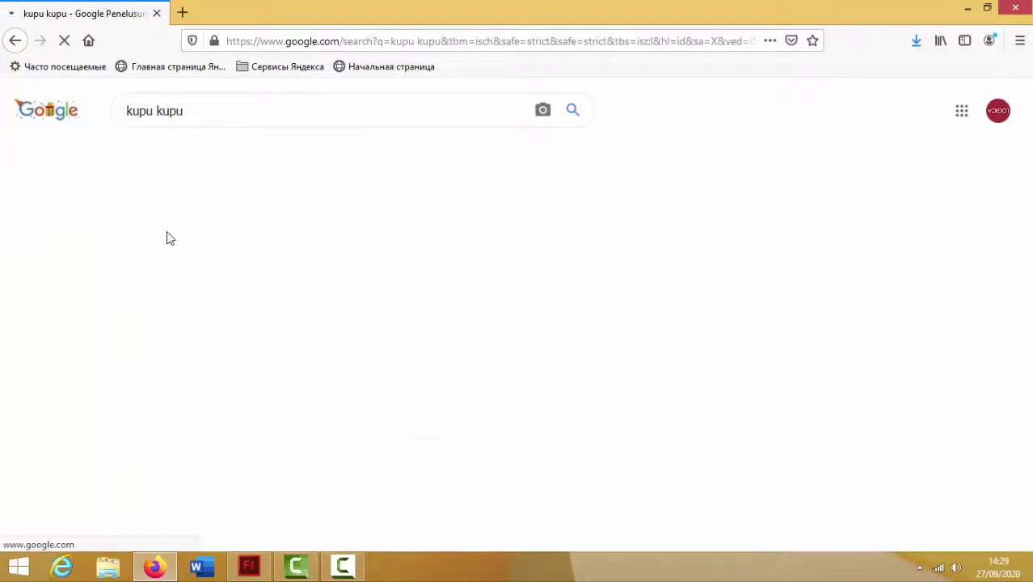
scroll(657, 183, down, 8)
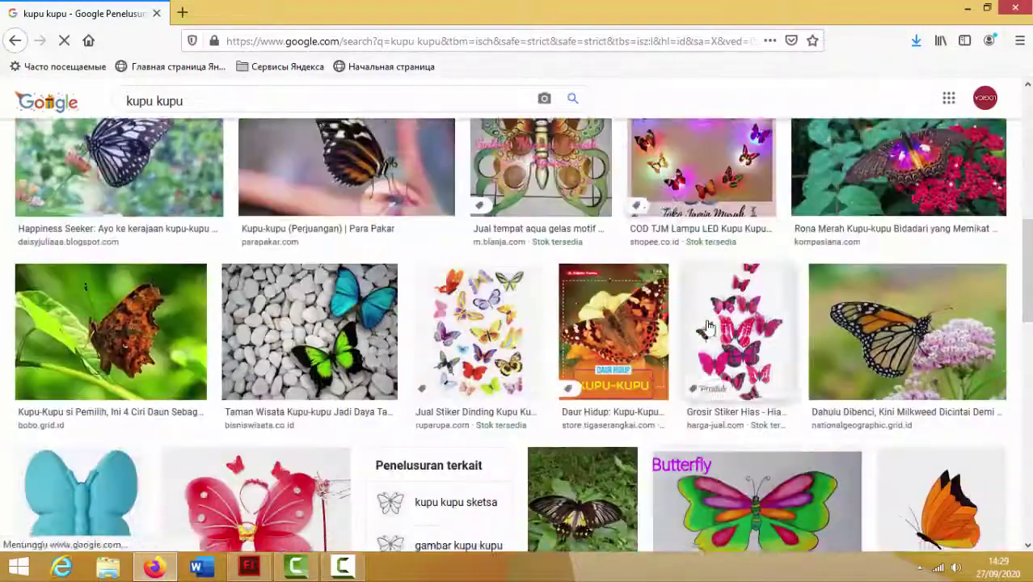
scroll(707, 324, down, 8)
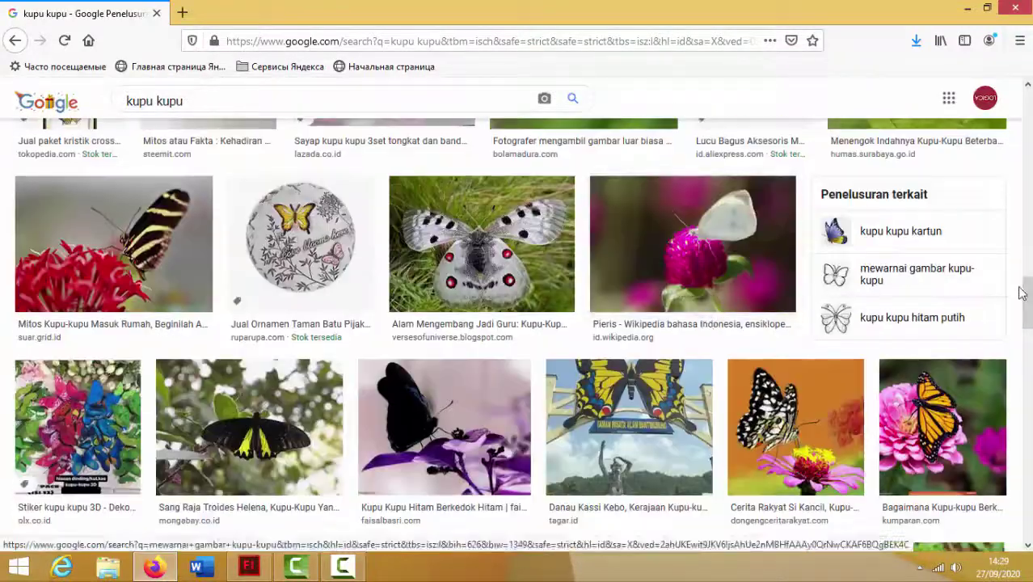
Step: Refine the image search to "kupu kupu.png"
drag(1021, 294, 1021, 107)
click(241, 110)
text(.png)
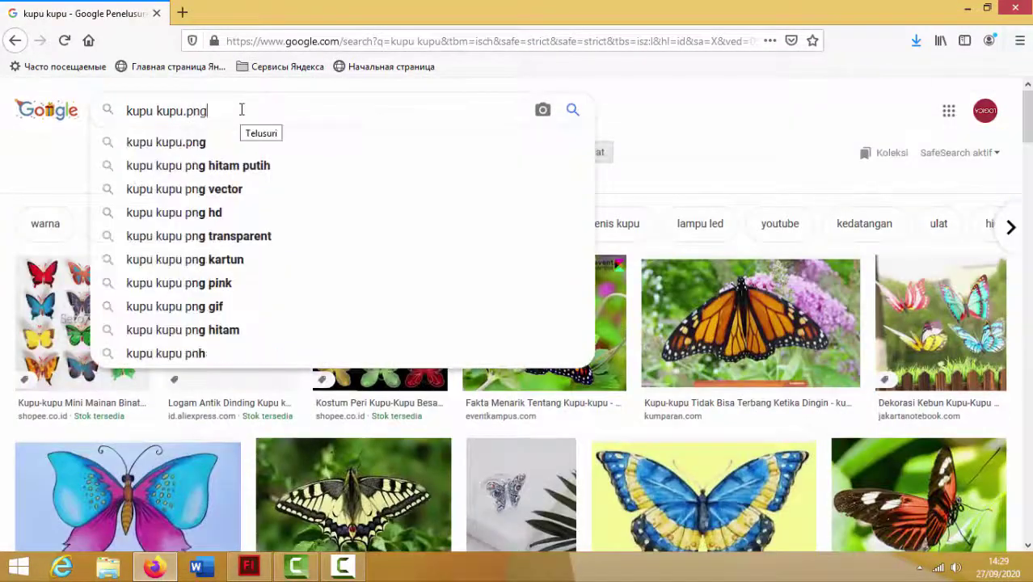
key(Return)
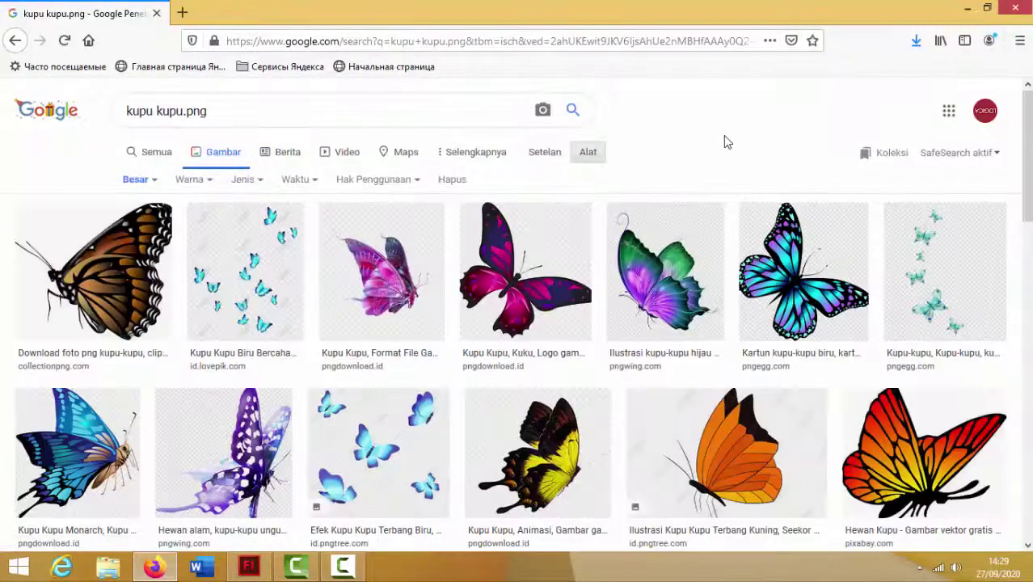
Step: Preview the pink butterfly images, open the pngdownload.id page of the pink Greta Oto monarch butterfly and dismiss its cookie notice
scroll(774, 253, down, 9)
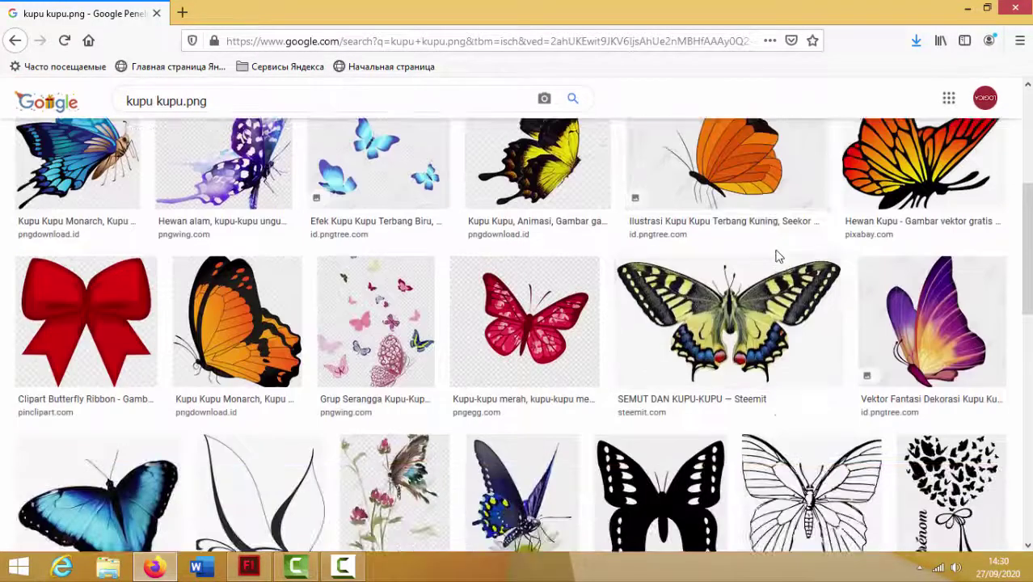
scroll(774, 257, down, 5)
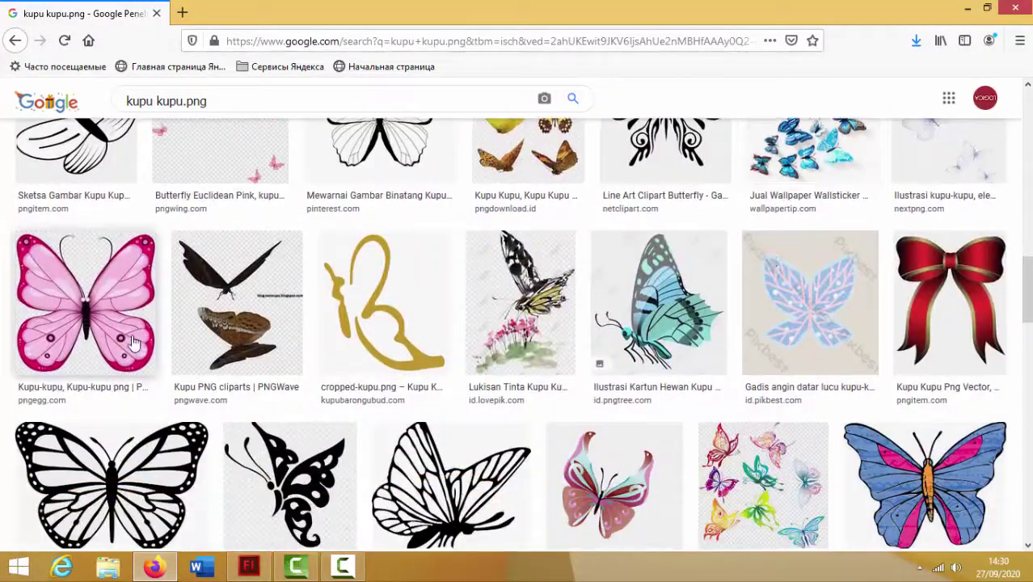
click(134, 342)
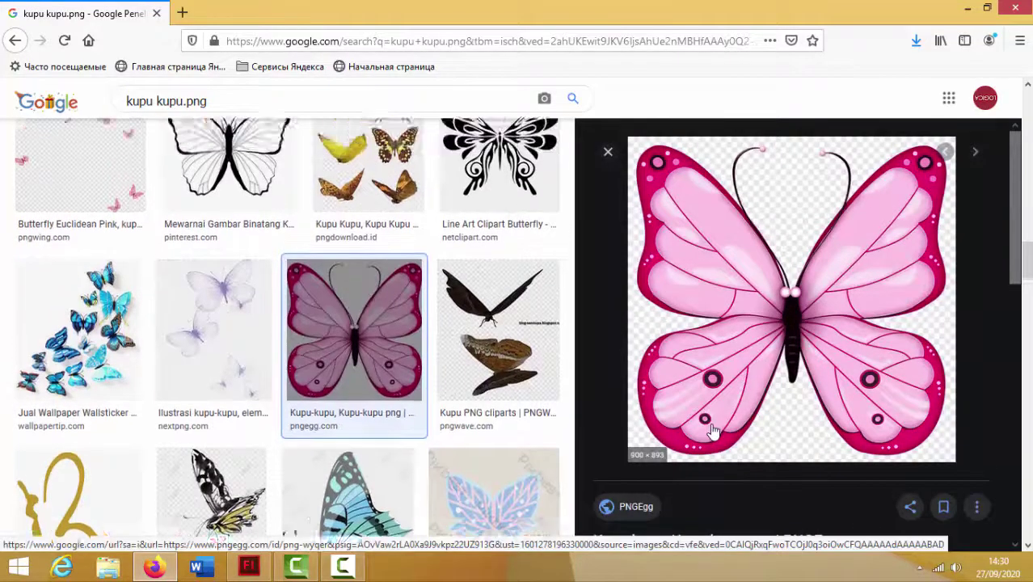
scroll(922, 351, down, 8)
scroll(1027, 312, down, 2)
click(922, 427)
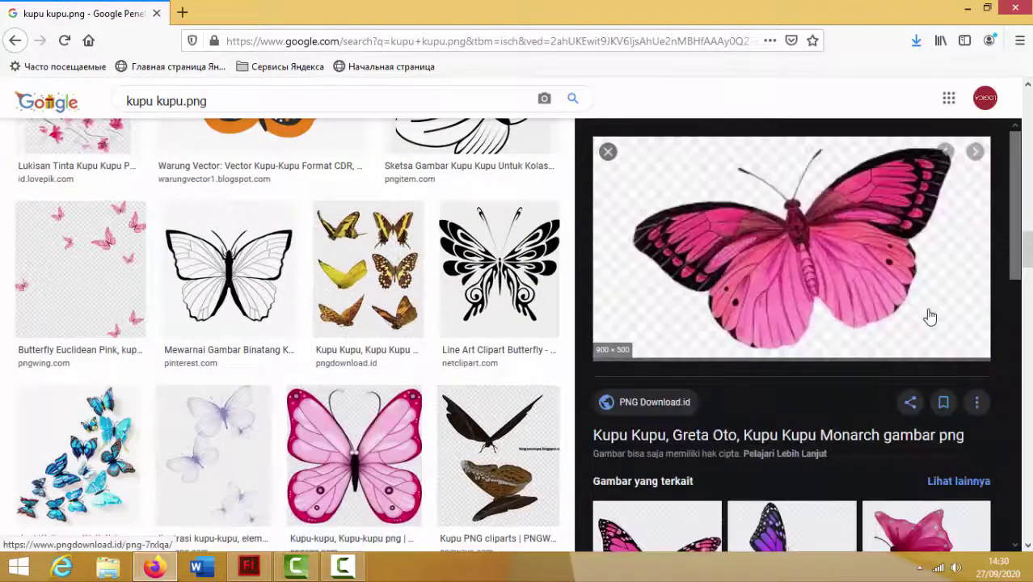
click(646, 354)
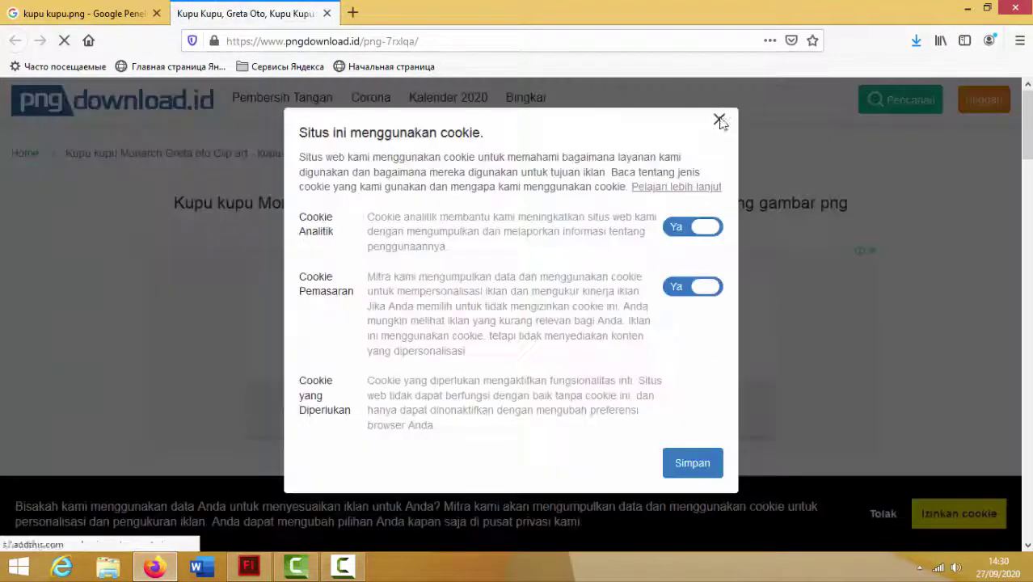
click(720, 121)
Step: Download the free pink butterfly PNG after completing the robot check, save the file and open its download folder
scroll(752, 240, down, 5)
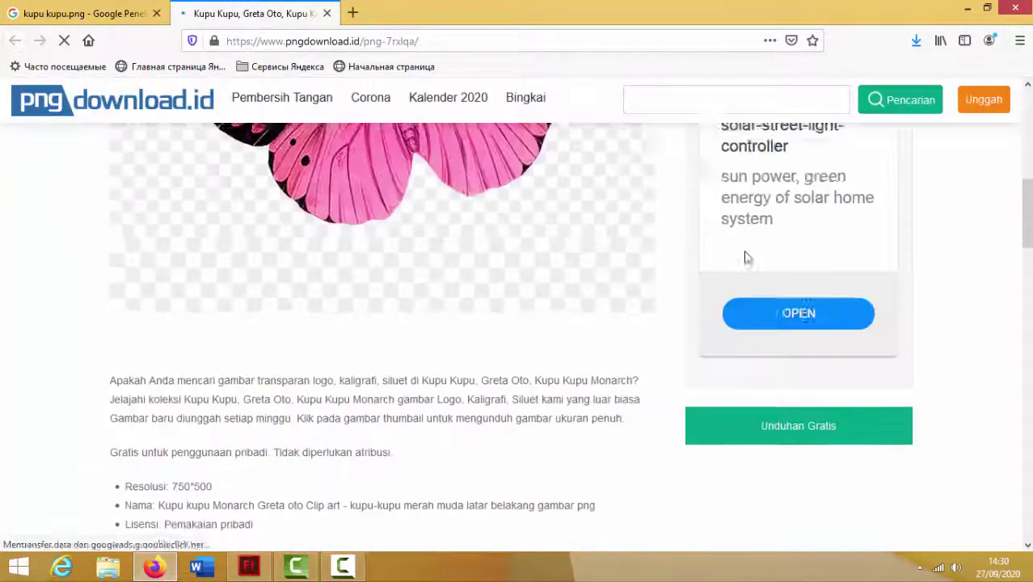
click(797, 451)
scroll(415, 254, down, 5)
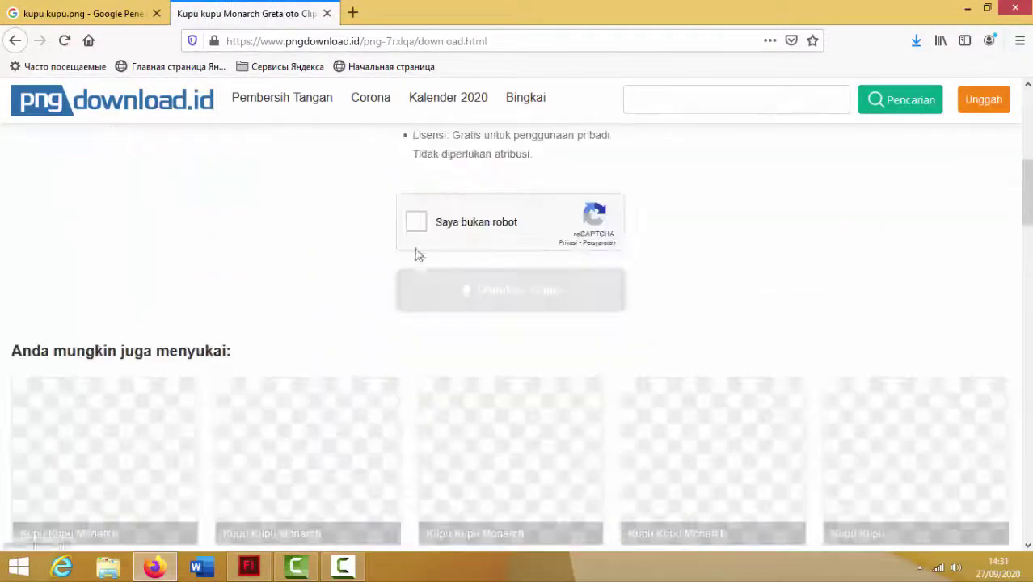
click(418, 222)
click(468, 294)
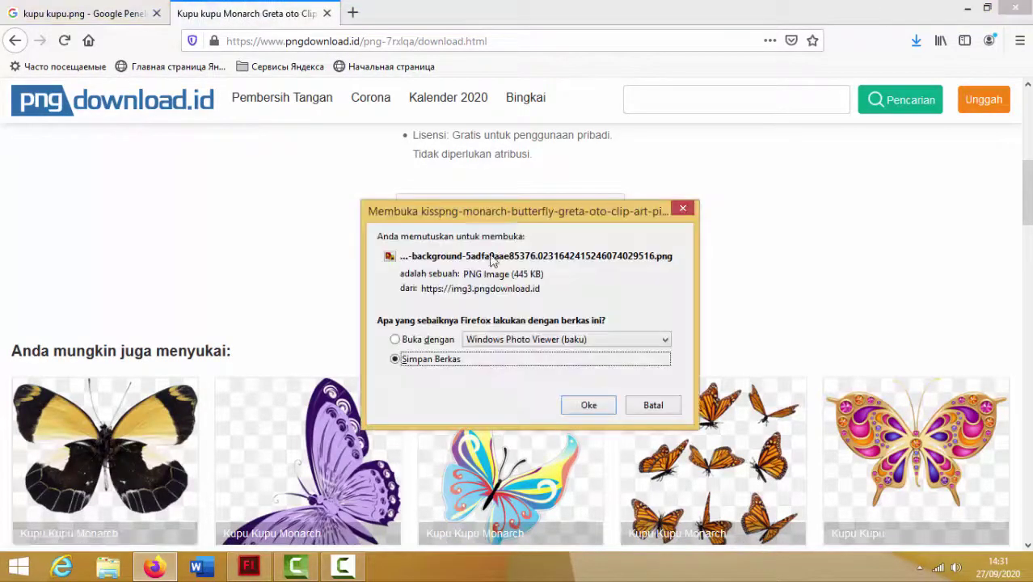
click(588, 404)
click(915, 72)
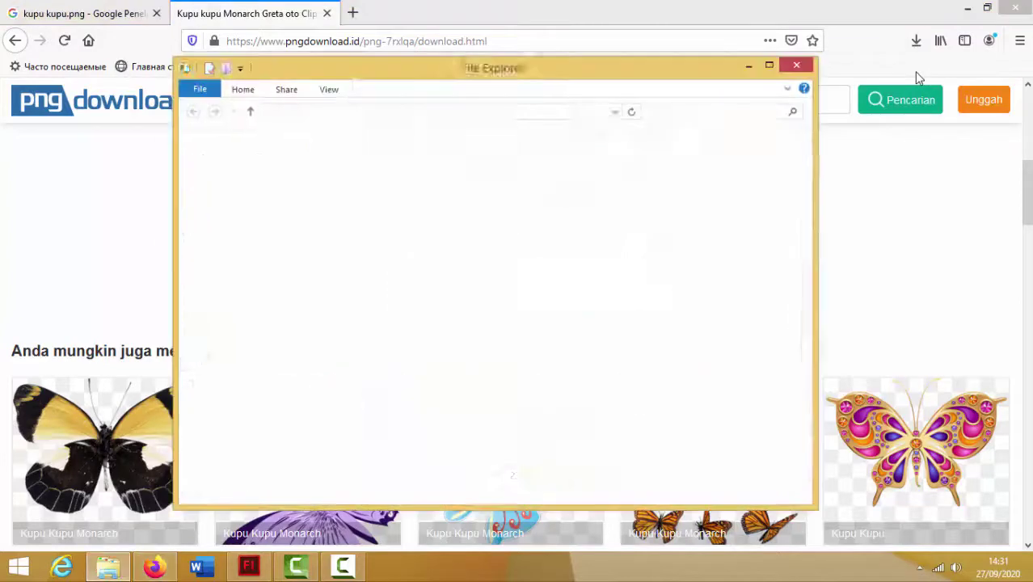
Step: Switch back to Flash and import the kisspng-monarch-butterfly-greta-oto image from the Downloads folder to the stage
click(249, 566)
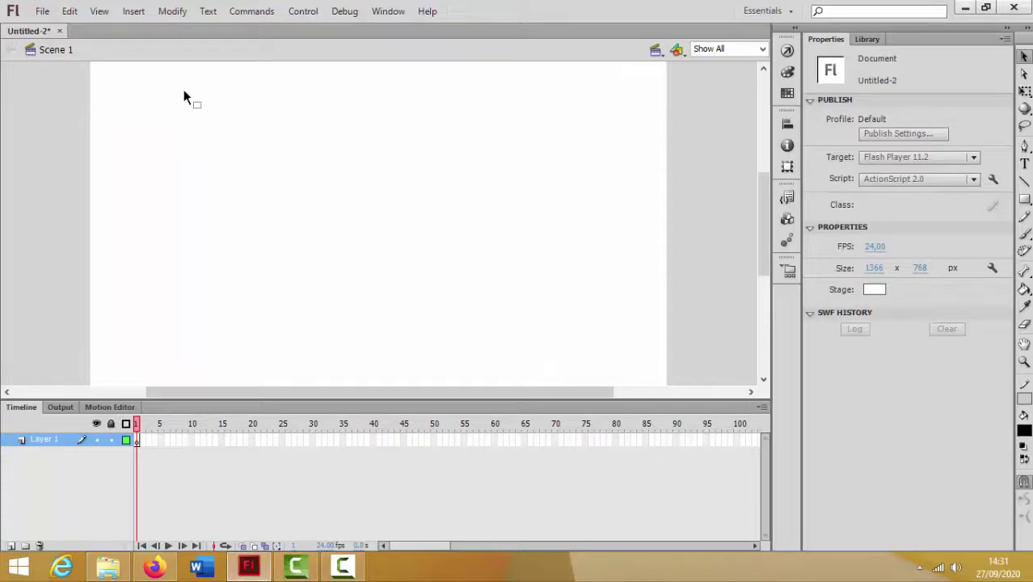
click(42, 12)
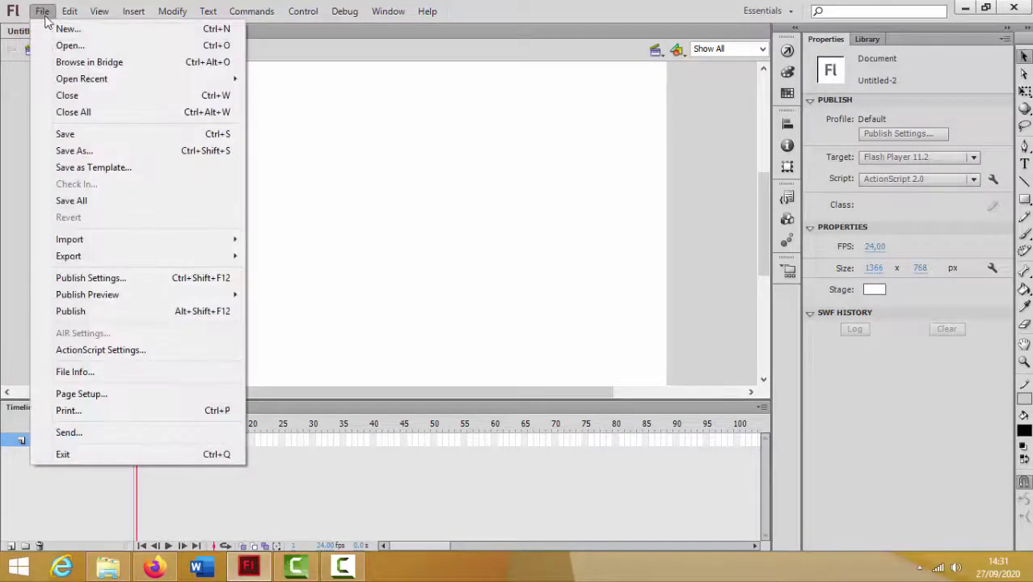
mouse_move(172, 247)
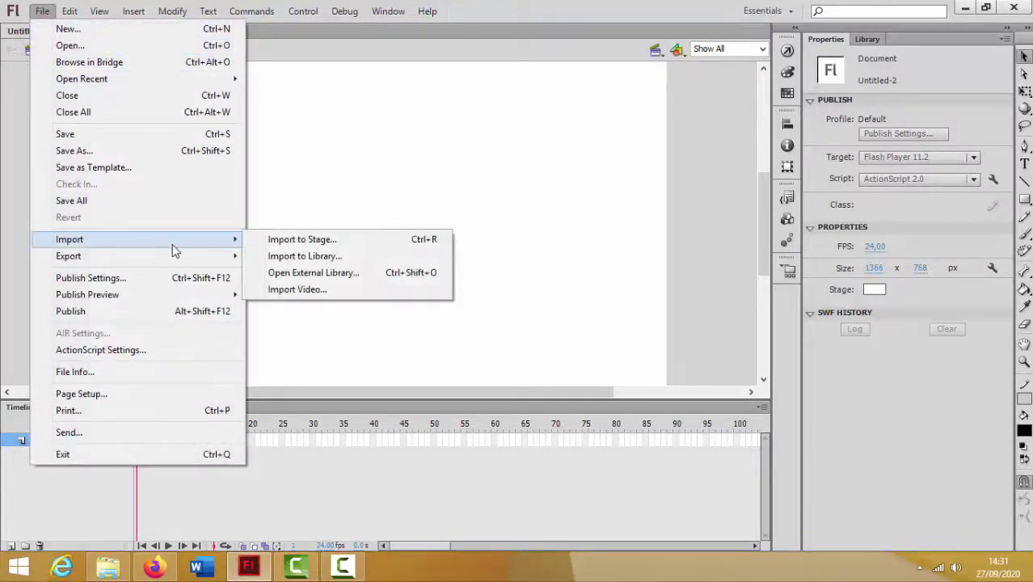
click(298, 241)
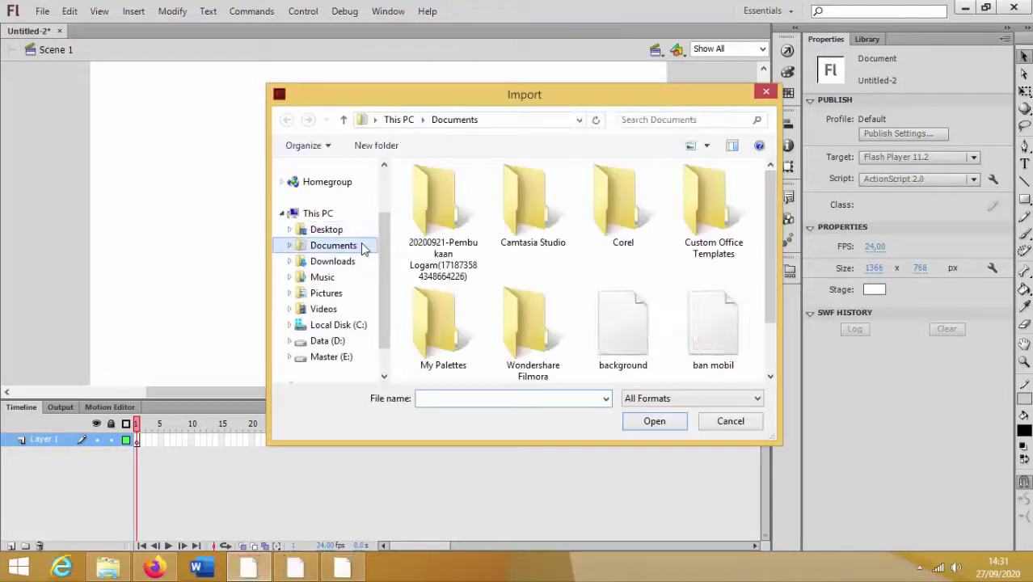
click(353, 262)
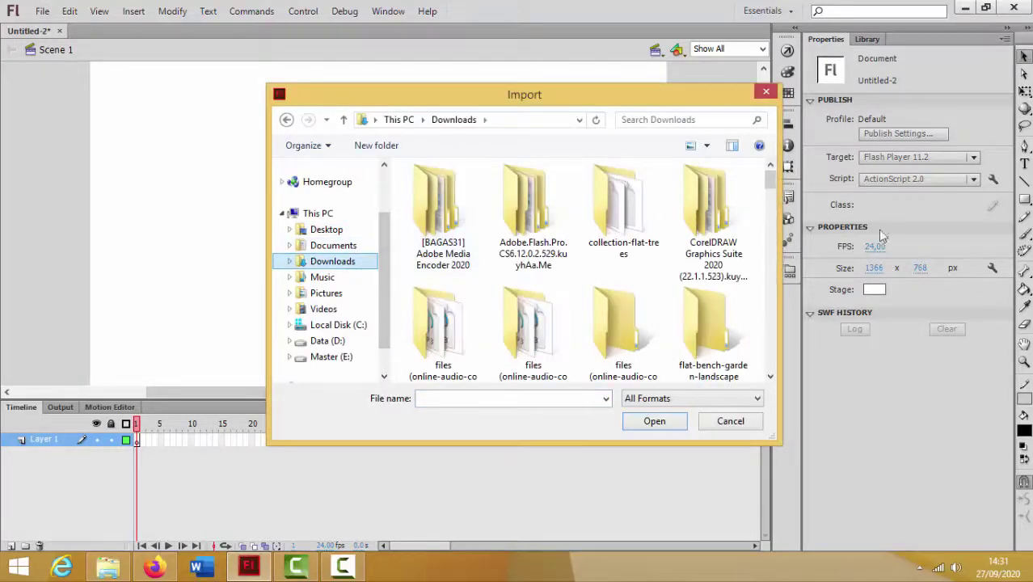
drag(774, 187, 748, 273)
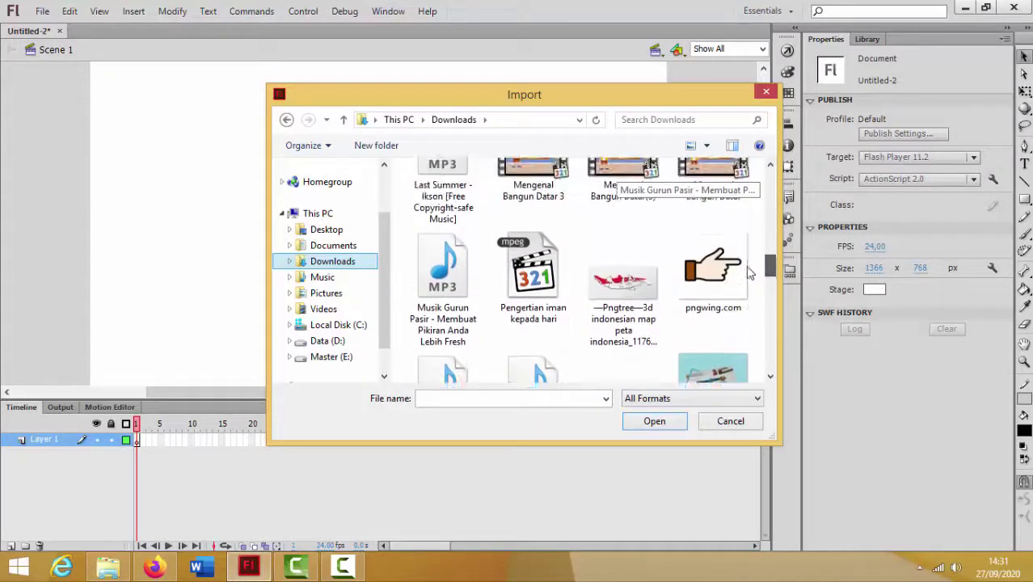
scroll(729, 316, up, 5)
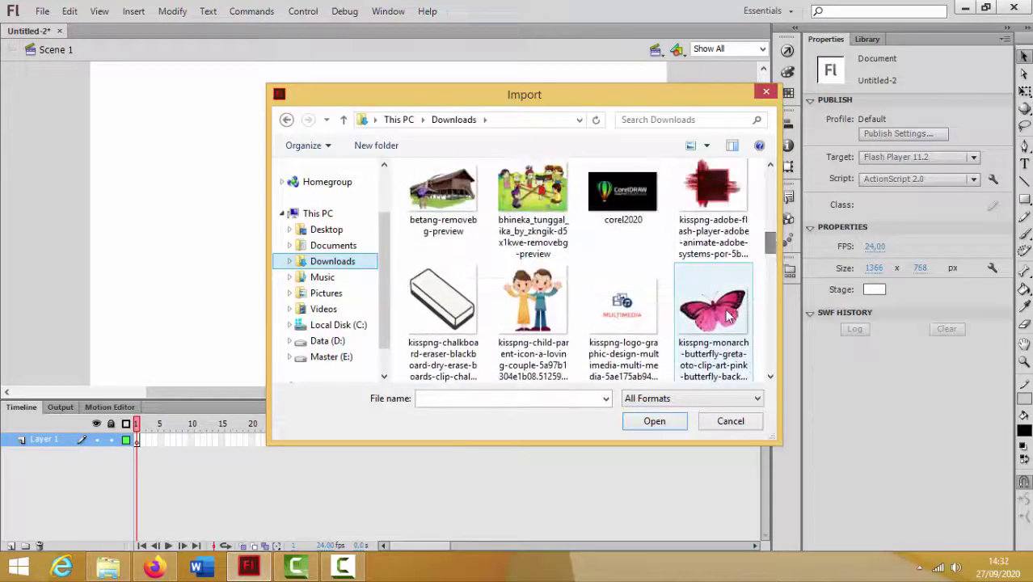
click(728, 317)
click(653, 421)
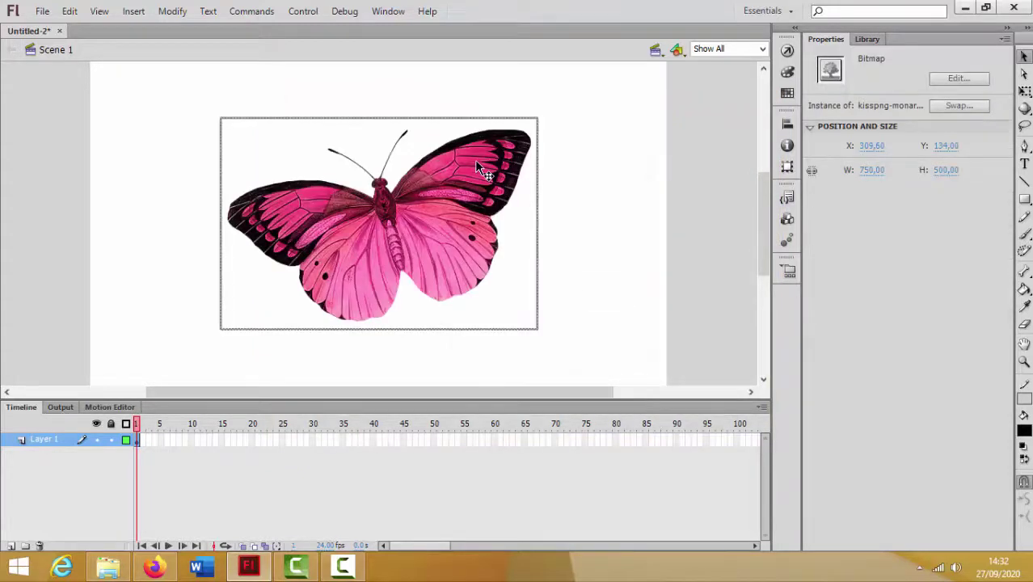
Step: Rotate the butterfly bitmap clockwise with Free Transform until its body stands upright, bounding about 855 x 679 px
click(1024, 90)
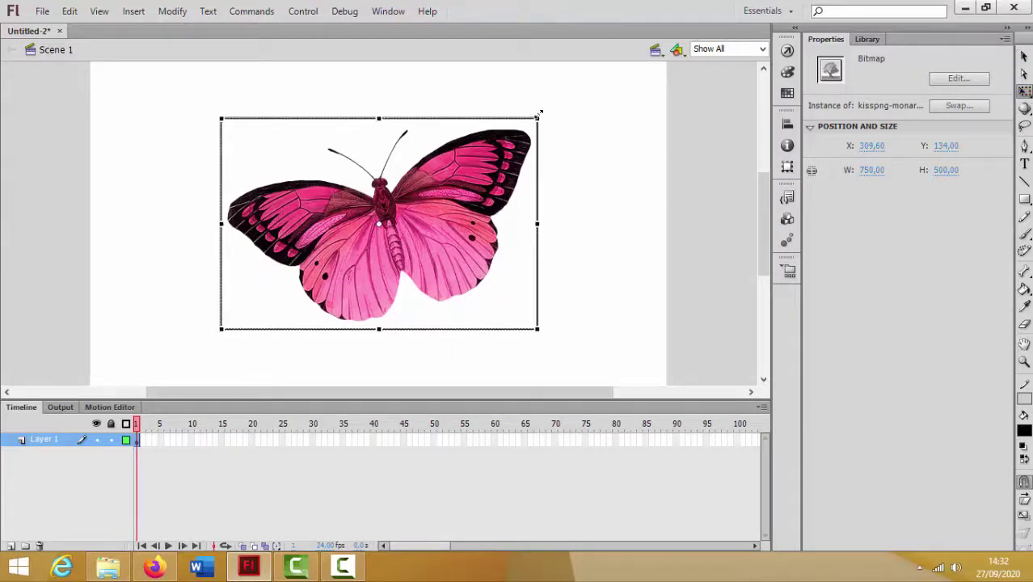
drag(547, 113, 567, 158)
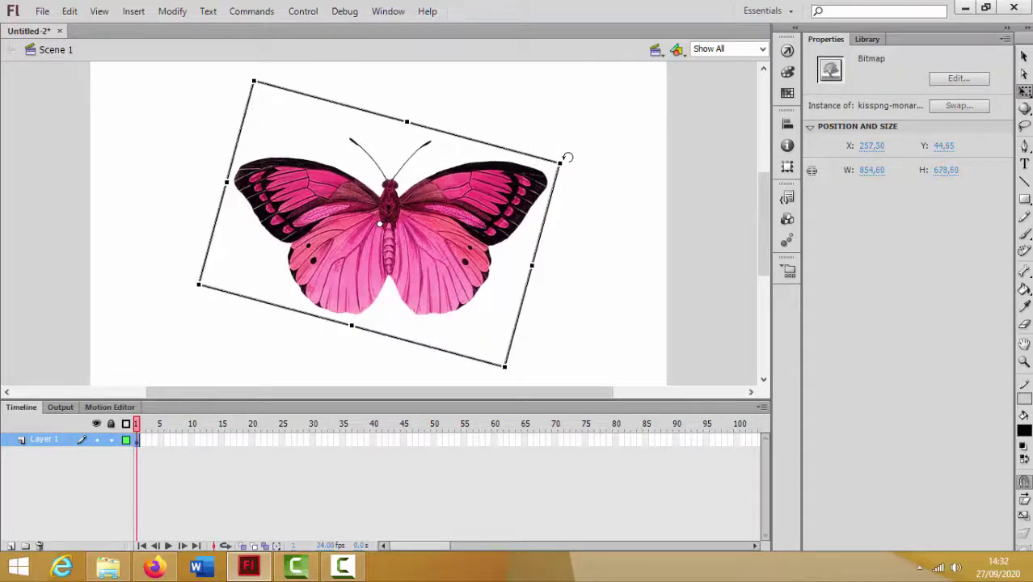
click(614, 154)
click(517, 205)
click(571, 154)
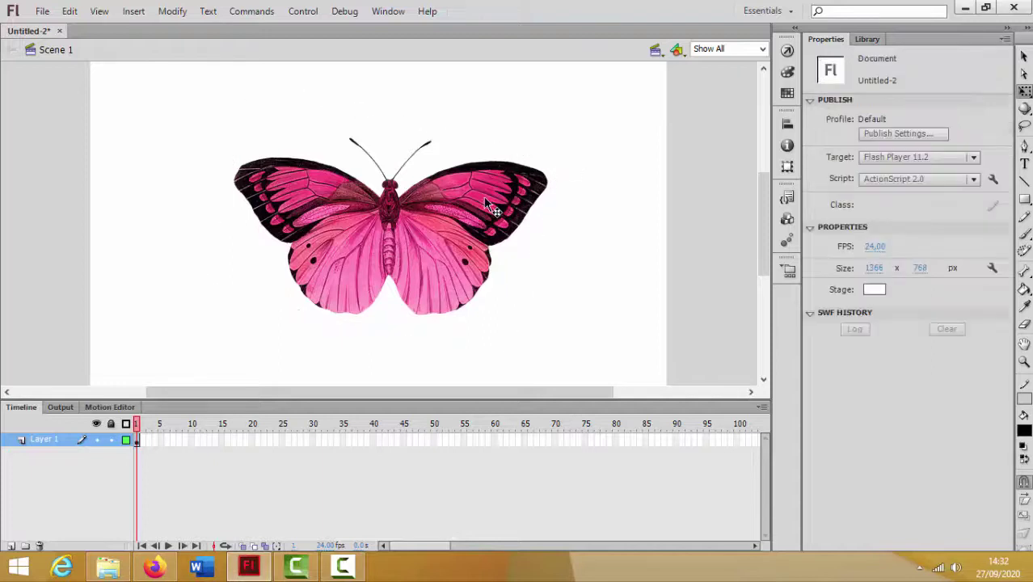
click(485, 198)
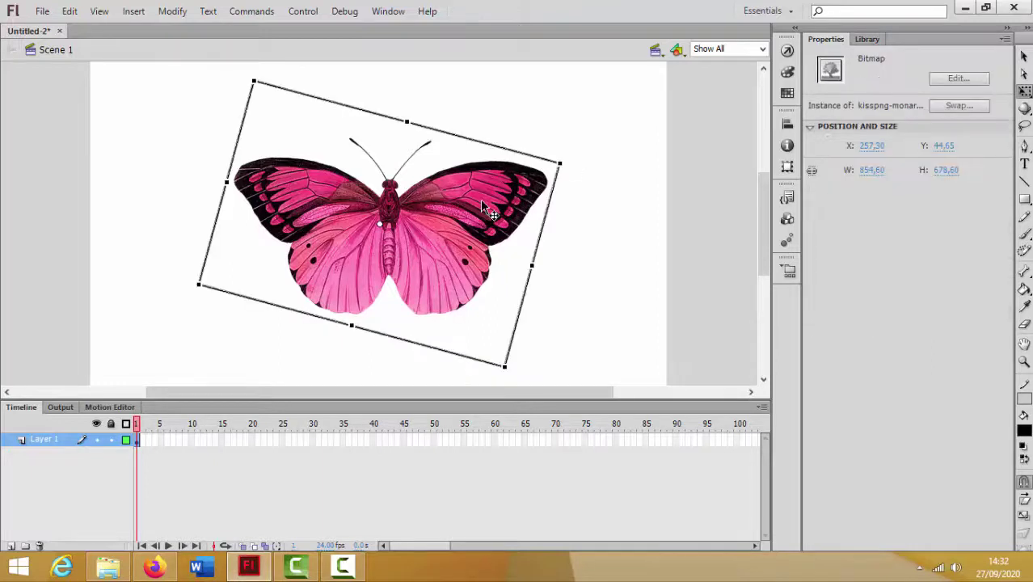
Step: Rename Layer 1 to KUPU ANIMASI
click(49, 441)
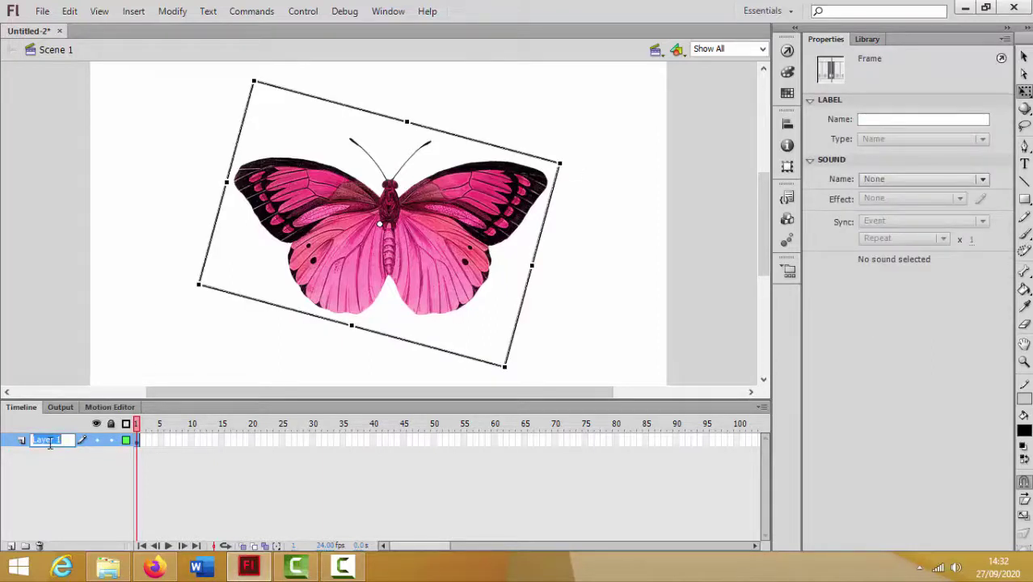
text(kupu)
text( ANIMASI)
key(Return)
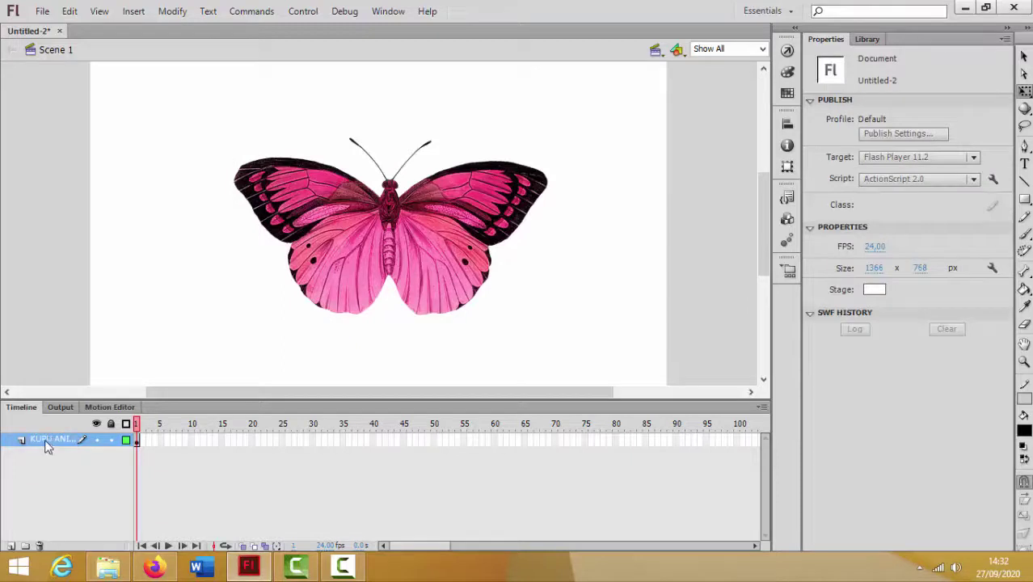
Step: Convert the butterfly bitmap to a Movie Clip symbol named kupu-kupu
click(333, 221)
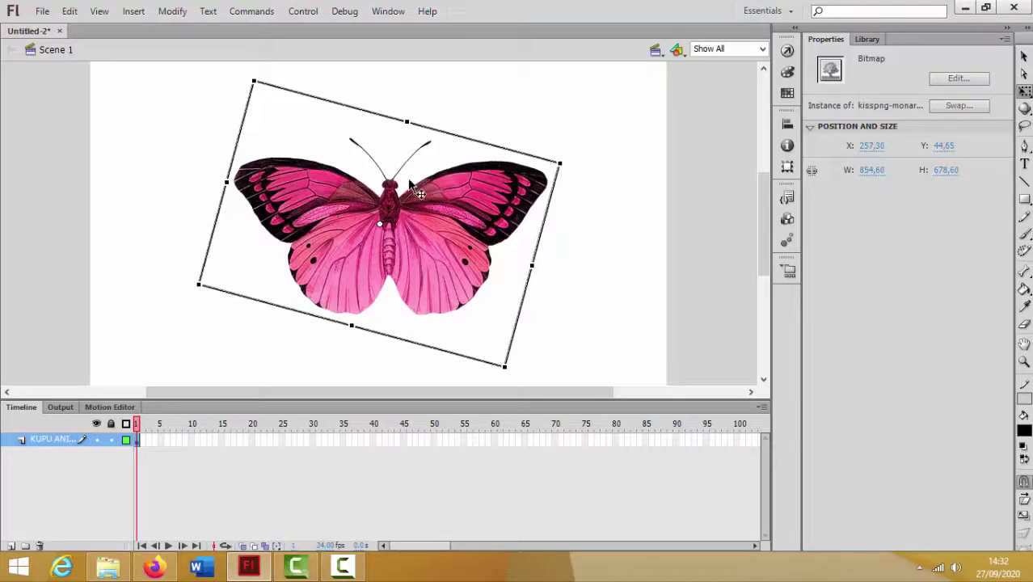
right_click(418, 237)
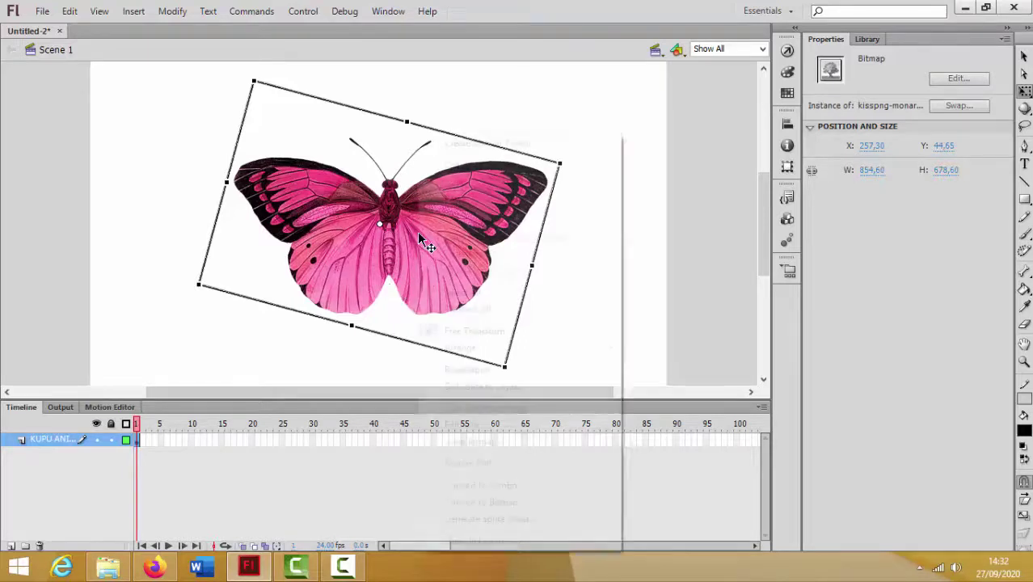
click(524, 485)
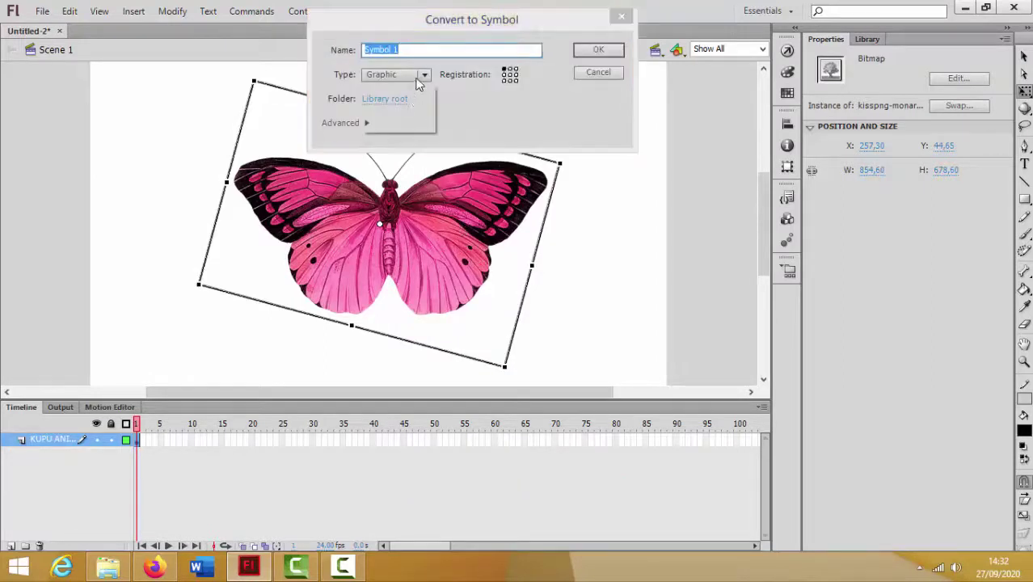
click(418, 75)
click(411, 95)
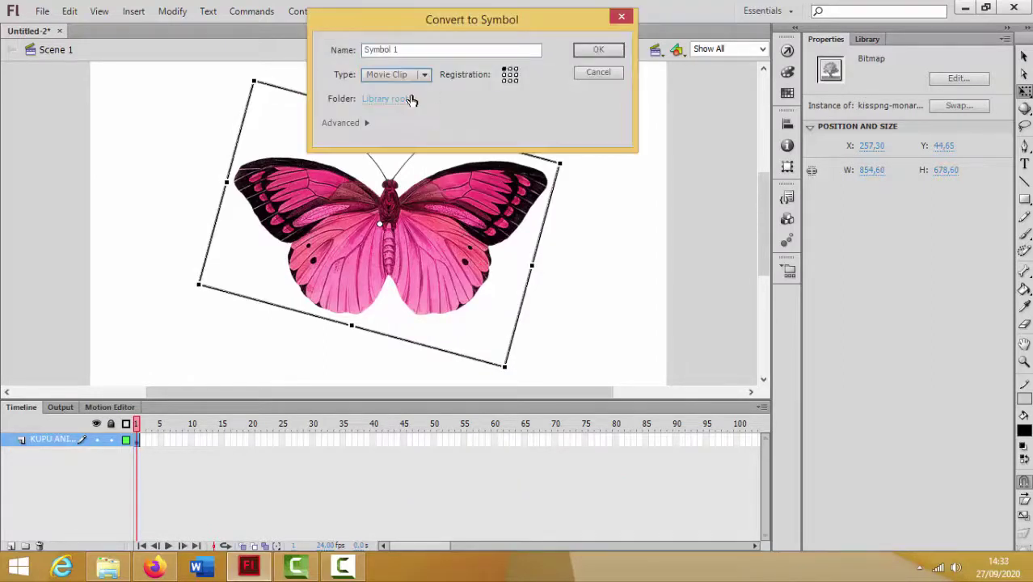
click(404, 50)
key(ctrl+a)
text(ku)
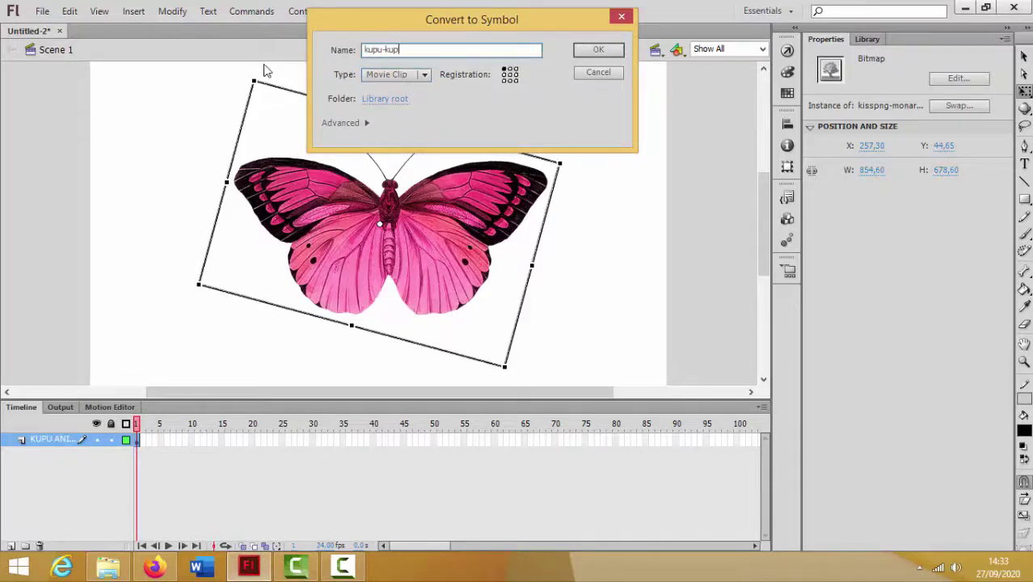
click(581, 49)
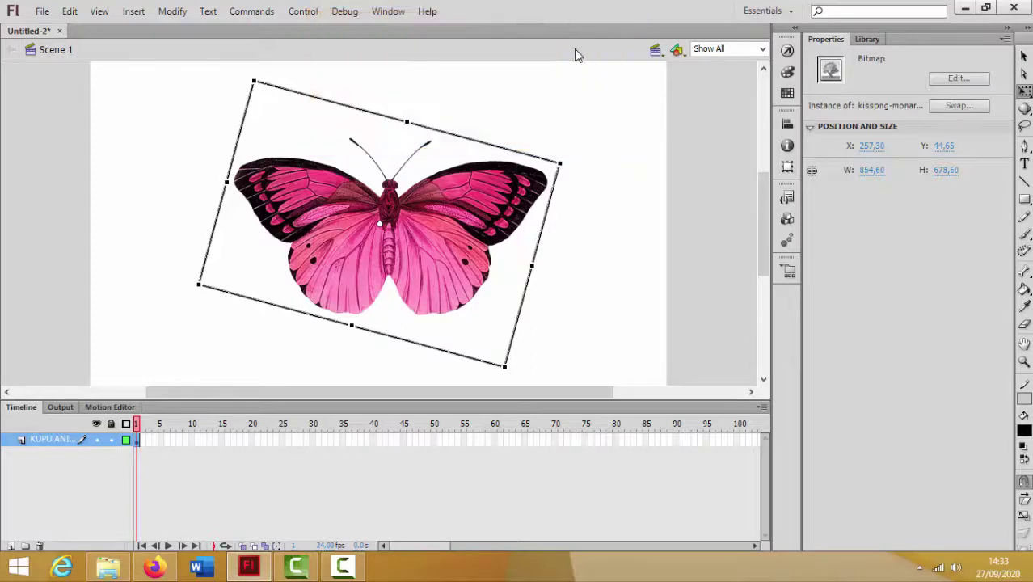
Step: Open the kupu-kupu movie clip for editing and break apart the butterfly bitmap inside it
double_click(454, 228)
click(644, 244)
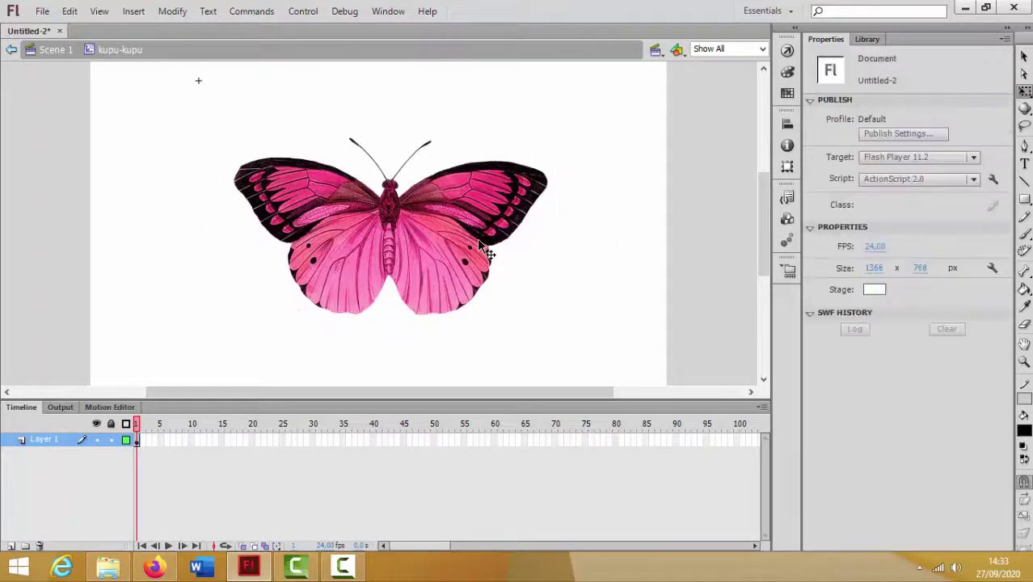
click(433, 234)
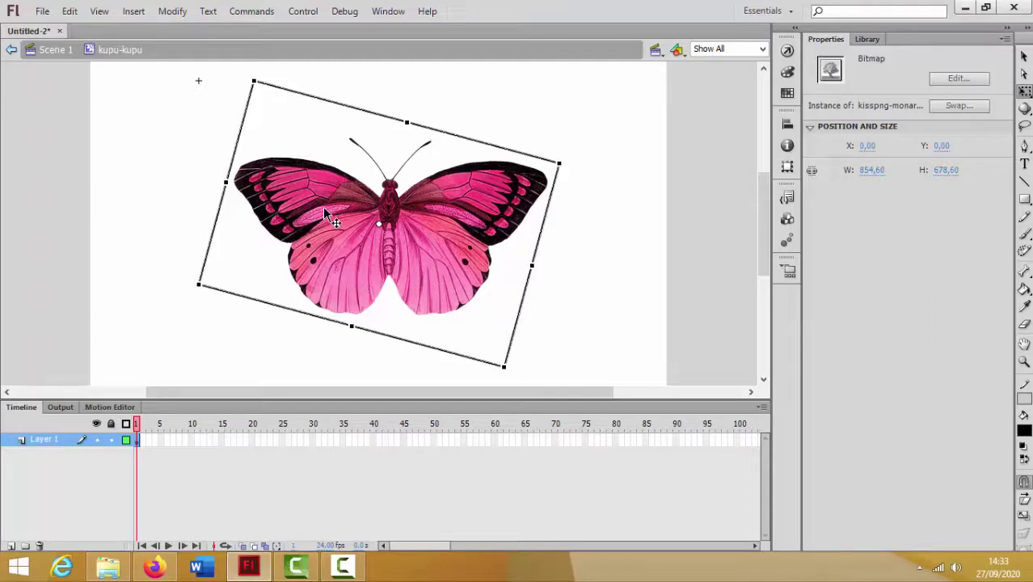
right_click(464, 217)
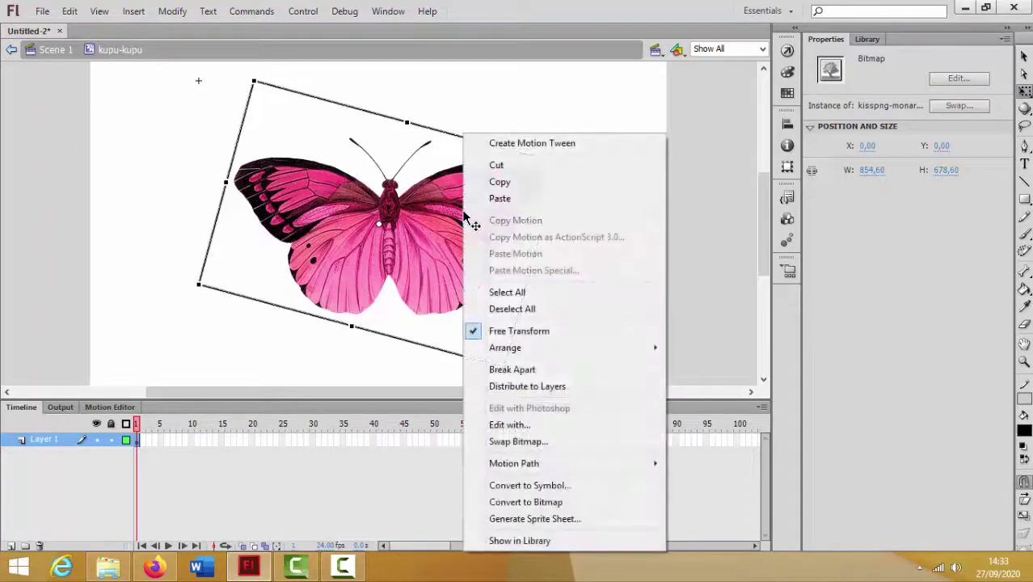
click(517, 370)
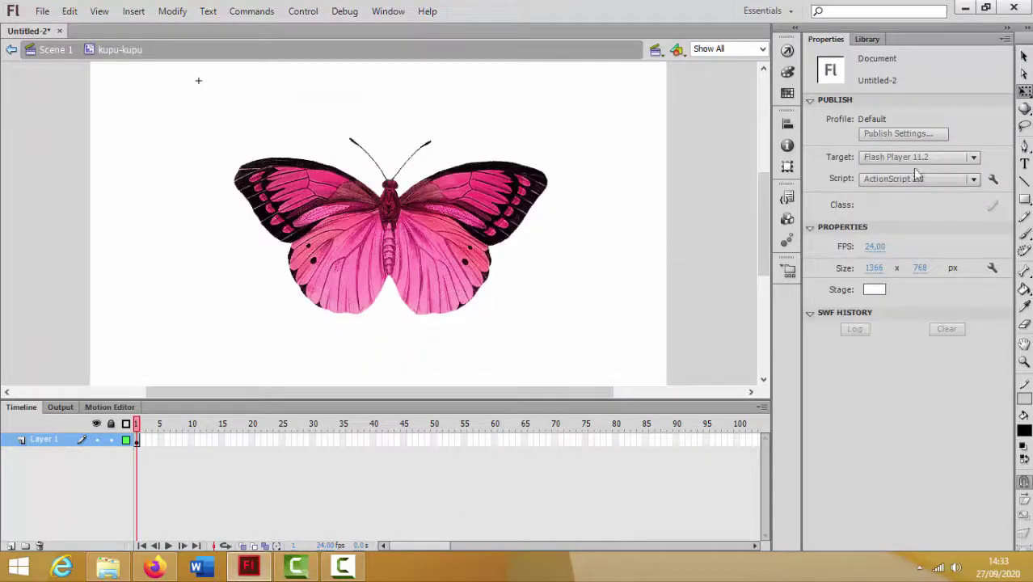
Step: Draw connected lines about 413 x 712 px overall with the Line tool, dividing the right wing from the body, and select that wing
click(1023, 184)
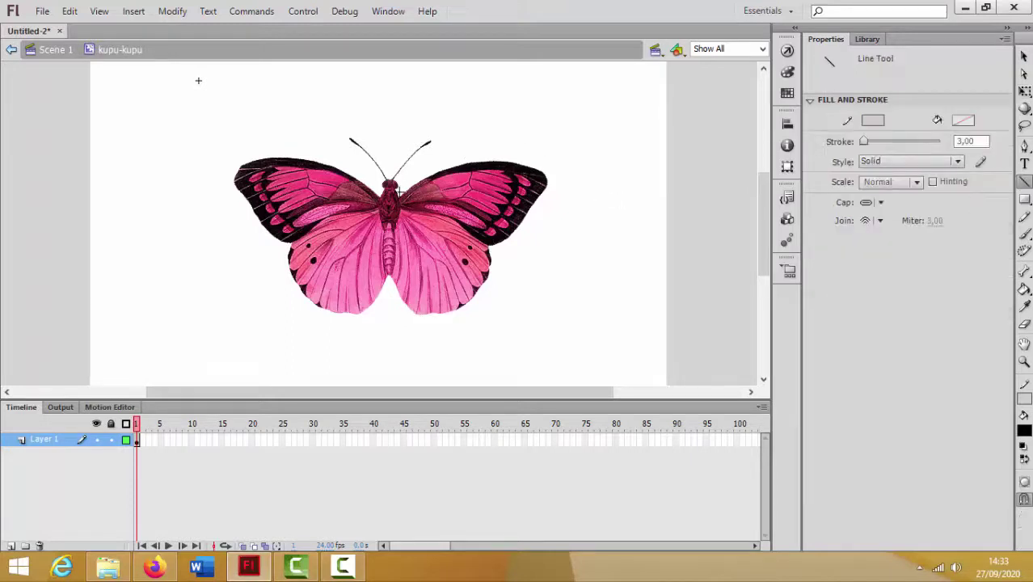
drag(566, 78, 445, 375)
key(v)
click(551, 208)
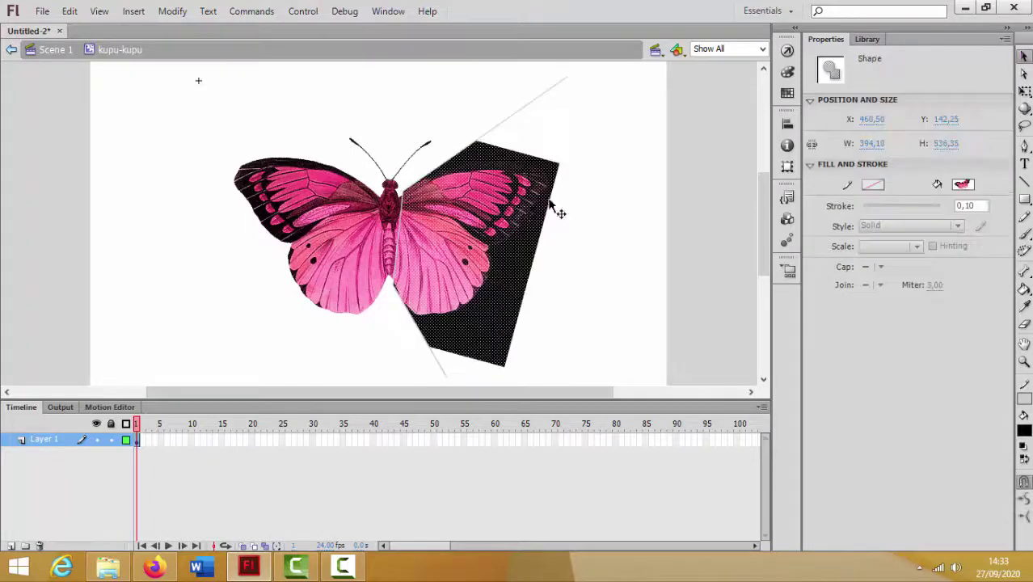
key(q)
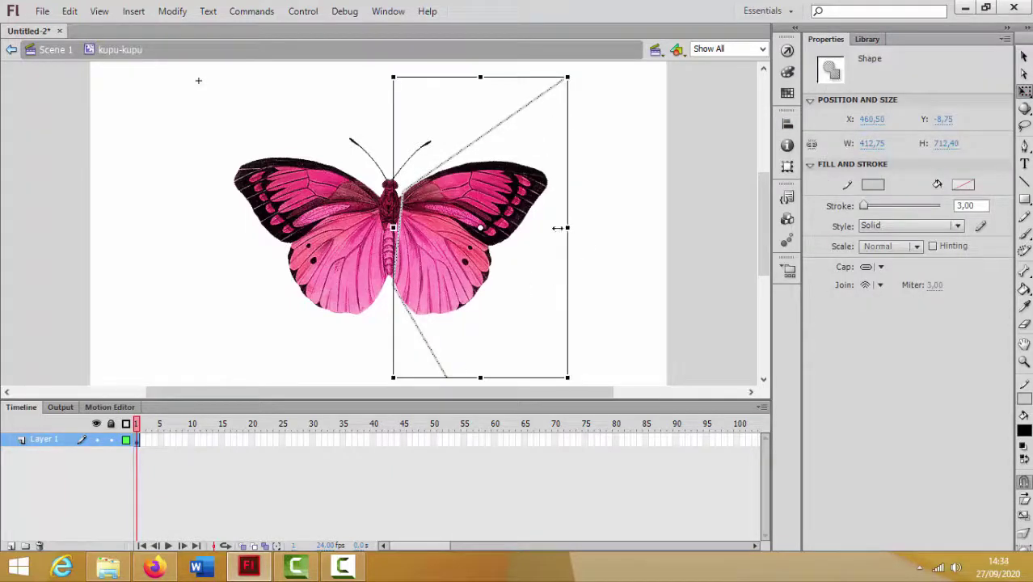
drag(567, 227, 276, 185)
right_click(253, 185)
click(300, 390)
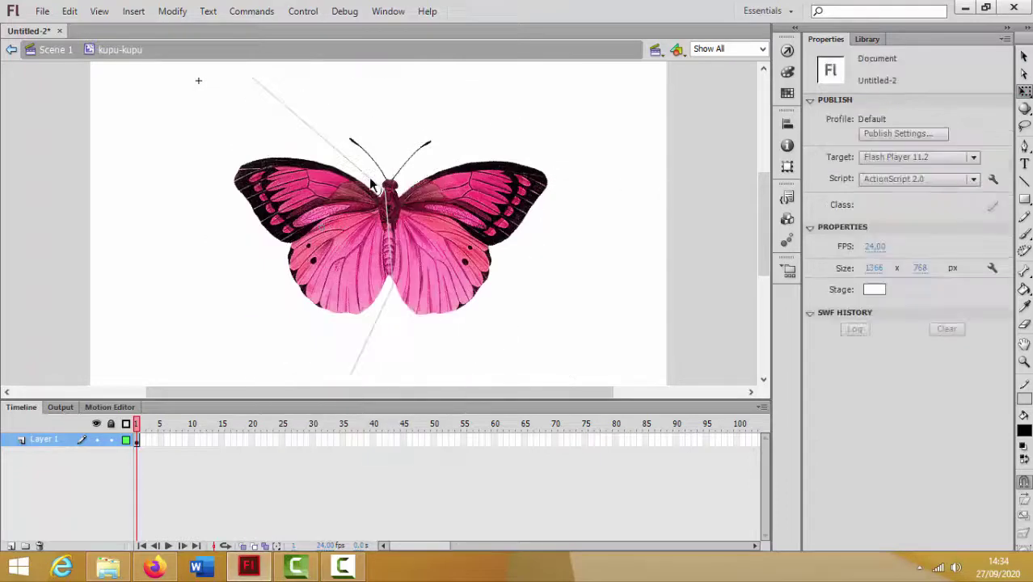
click(374, 186)
drag(371, 183, 363, 180)
click(624, 200)
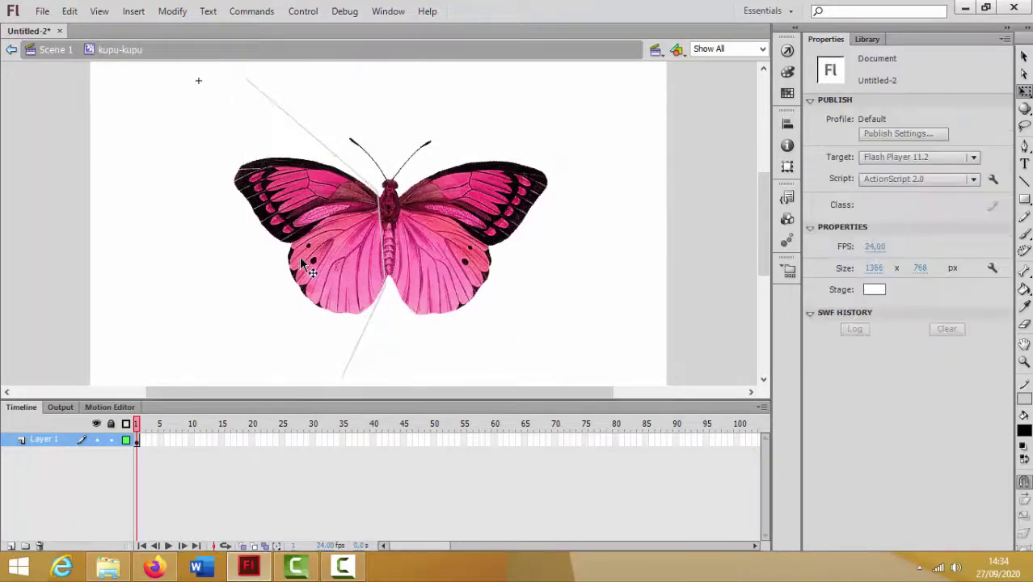
key(ctrl+z)
key(ctrl+y)
key(ctrl+z)
key(ctrl+z)
key(ctrl+z)
key(ctrl+z)
key(ctrl+z)
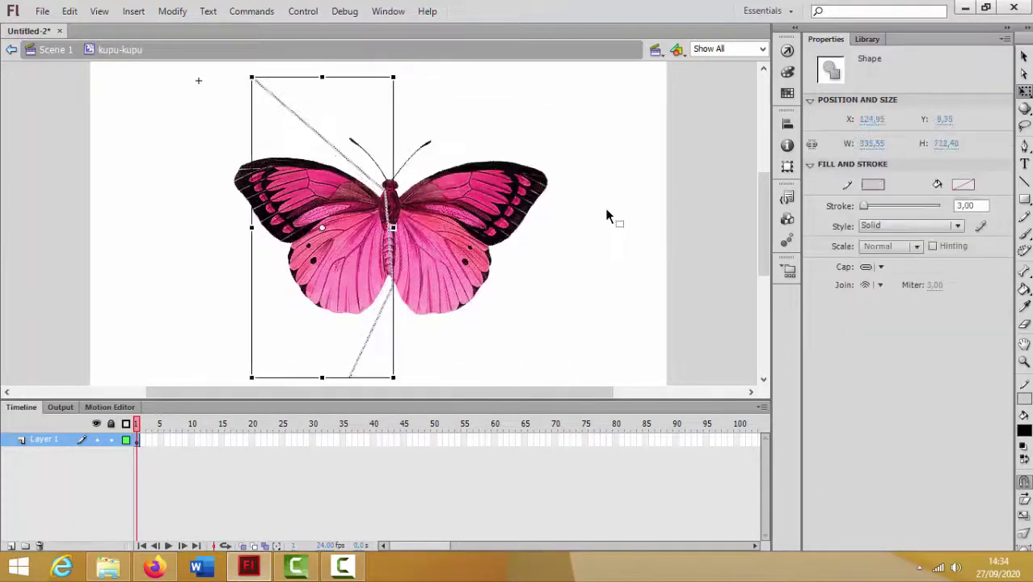
Step: Cut the right wing and paste it in place on a new layer named Sayap kanan
key(ctrl+x)
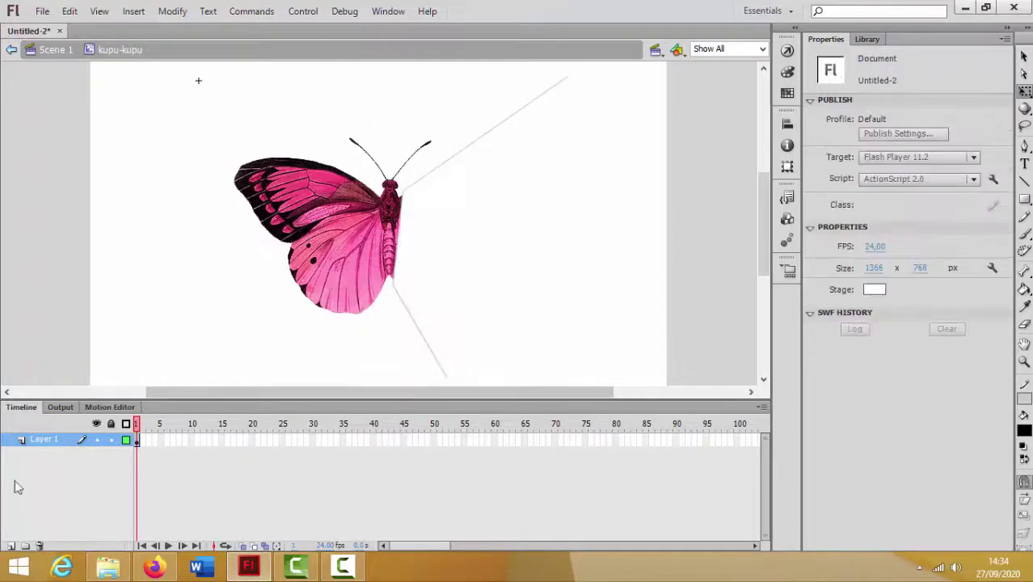
click(10, 546)
double_click(44, 438)
text(Sayap kanan)
key(Return)
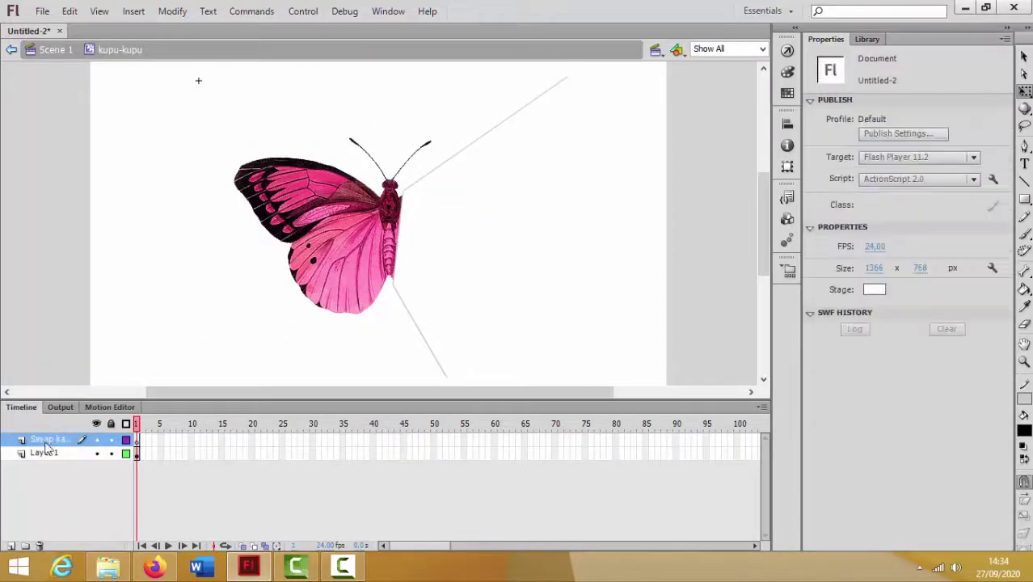
right_click(636, 167)
click(671, 225)
Step: Mirror the dividing lines onto the left wing's edge at about 357 px wide and cut the left wing from Layer 1
click(521, 112)
drag(521, 112, 242, 77)
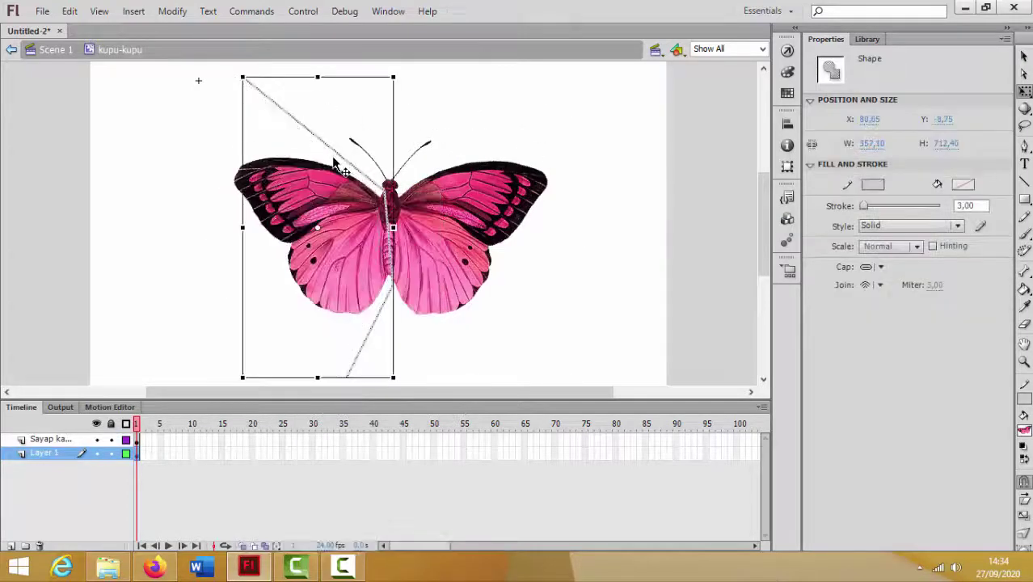
click(341, 237)
right_click(339, 235)
click(363, 202)
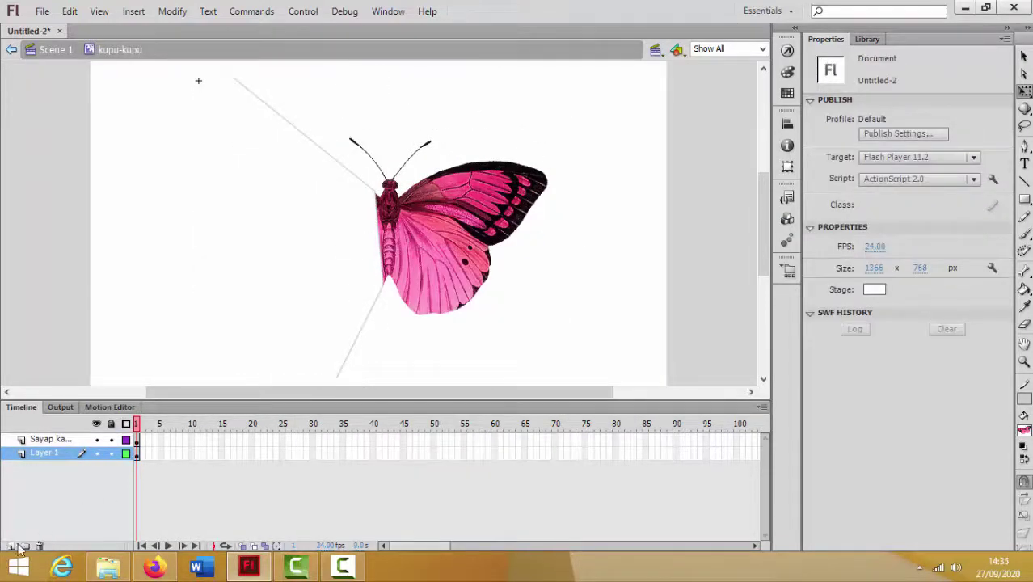
Step: Add a layer named Sayap Kiri above Layer 1 and paste the left wing in place on it
click(11, 545)
double_click(44, 452)
text(Sayap Kiri)
key(Return)
right_click(109, 257)
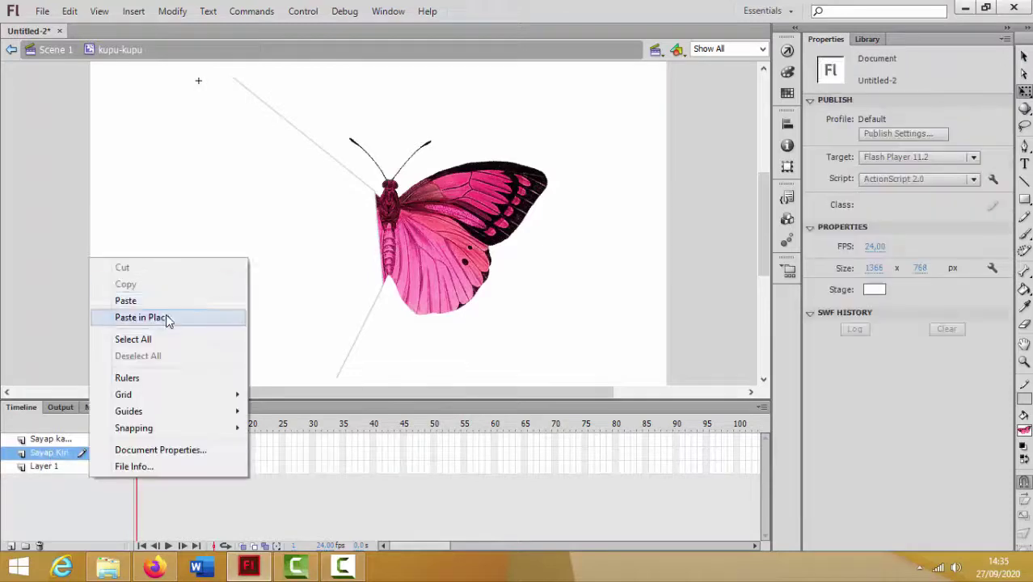
click(166, 318)
Step: Delete the leftover dividing lines and check the separation by hiding all layers and showing the body, left wing and right wing in turn
click(240, 85)
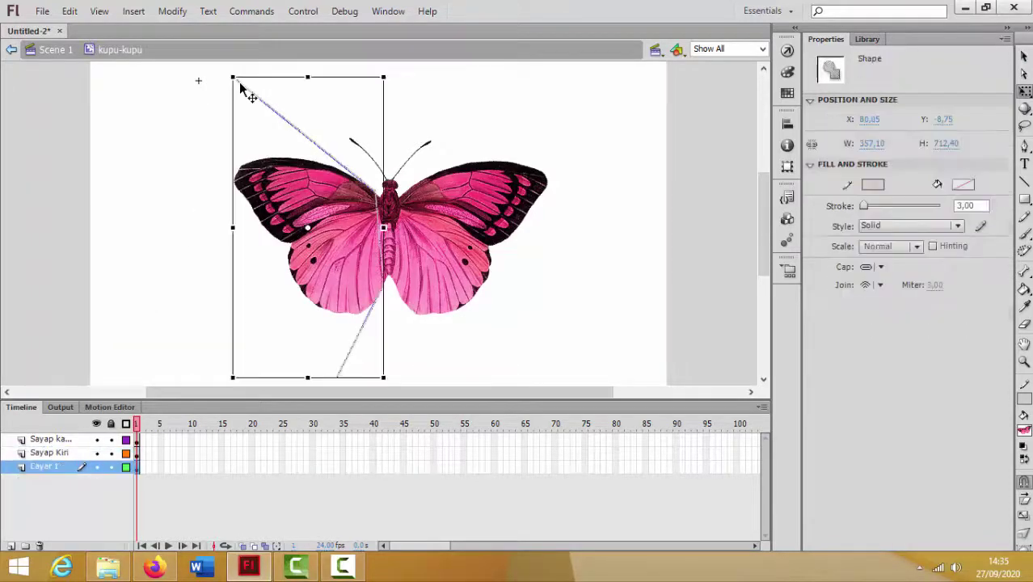
key(Delete)
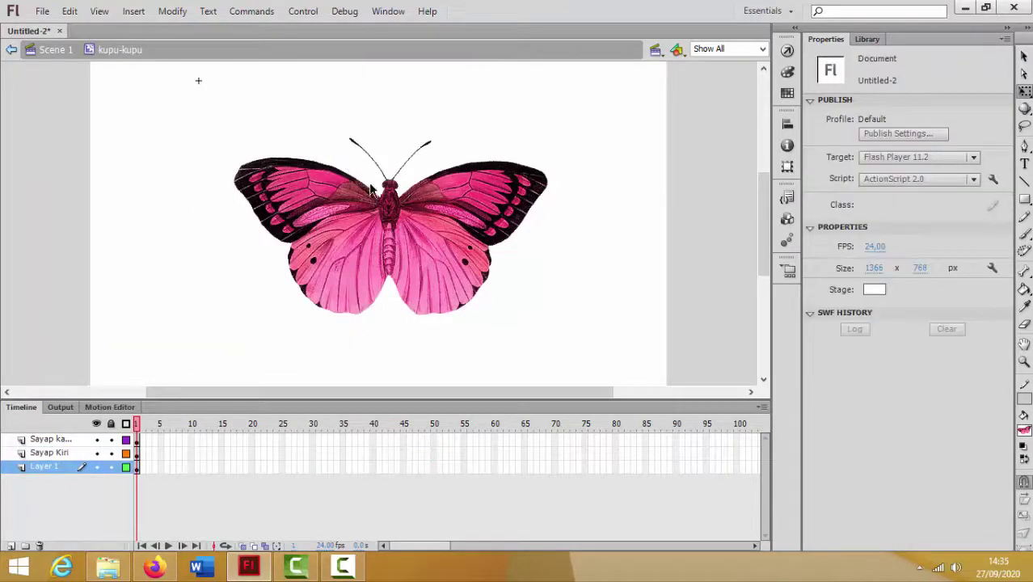
click(97, 424)
click(96, 467)
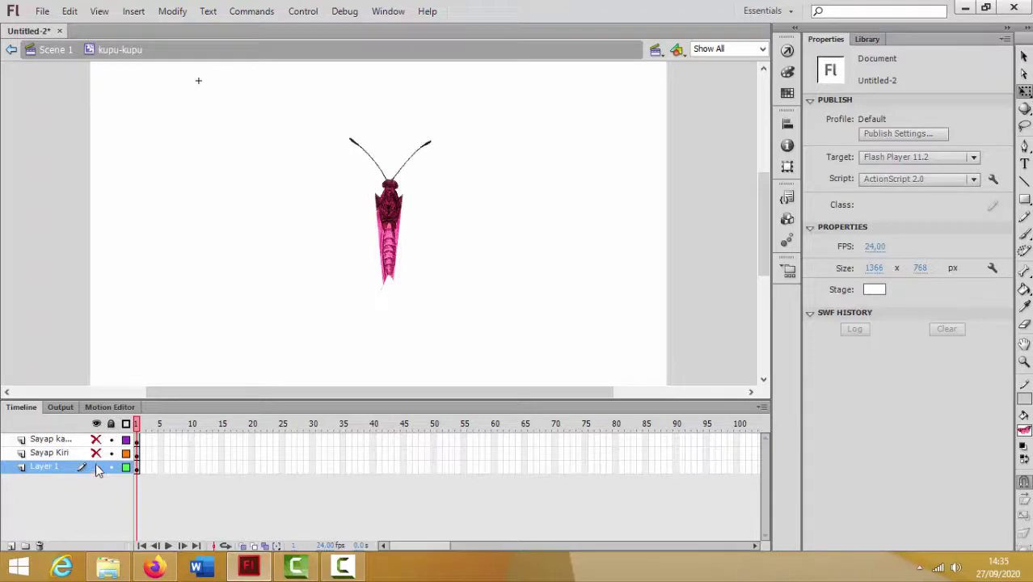
click(96, 454)
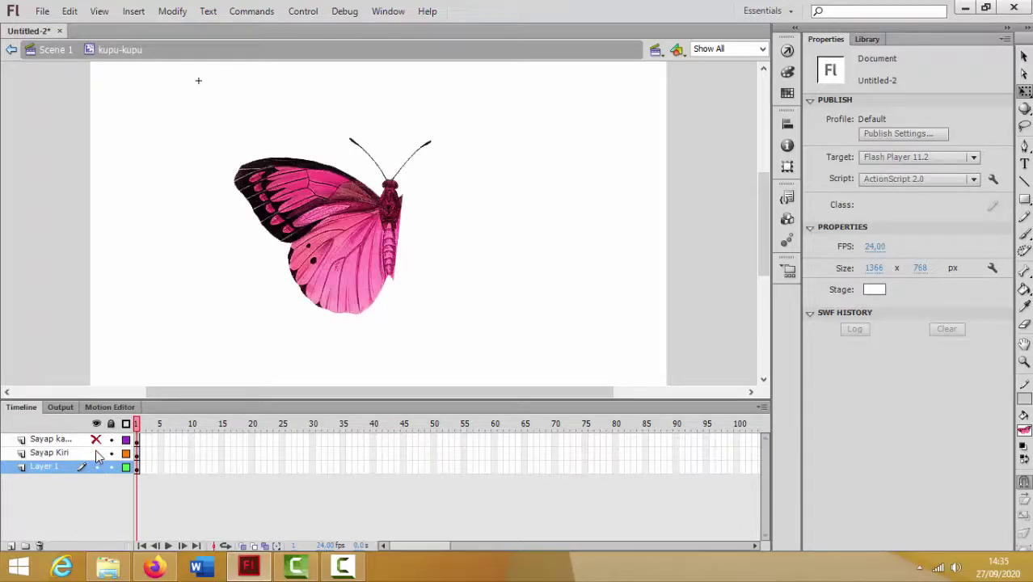
click(96, 441)
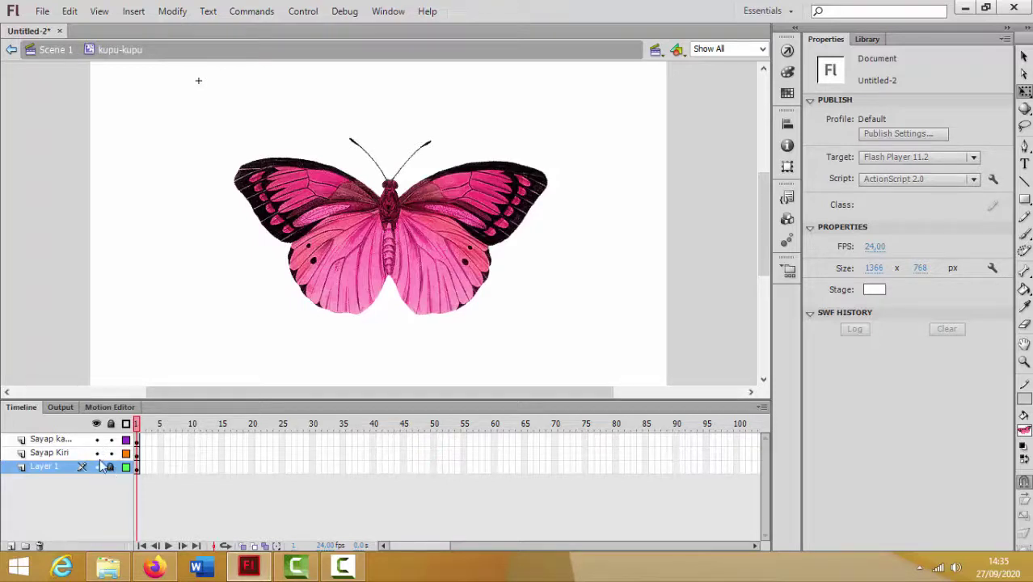
Step: Rename the locked body layer, Layer 1, to Badan
double_click(51, 467)
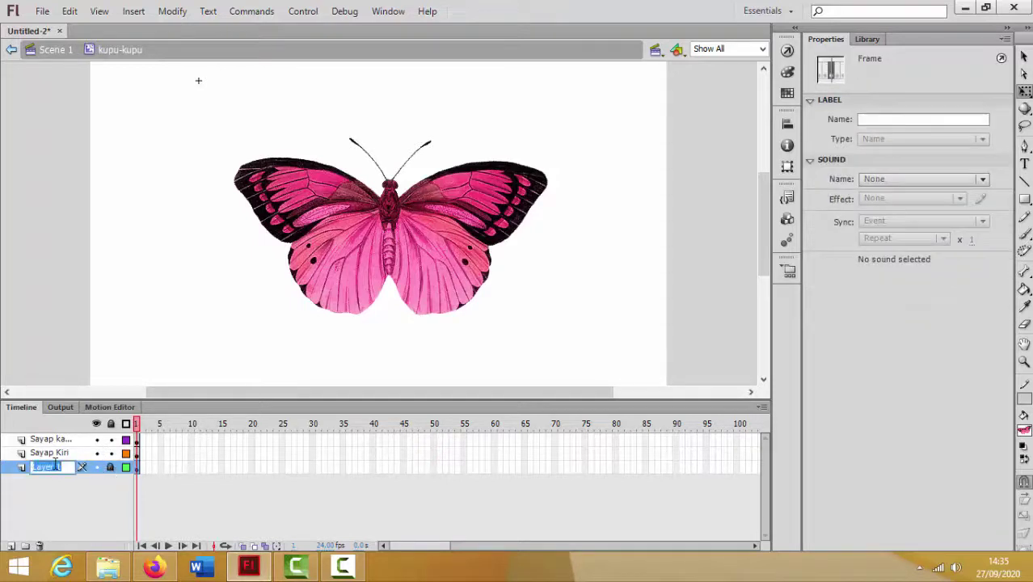
text(Badan)
key(Return)
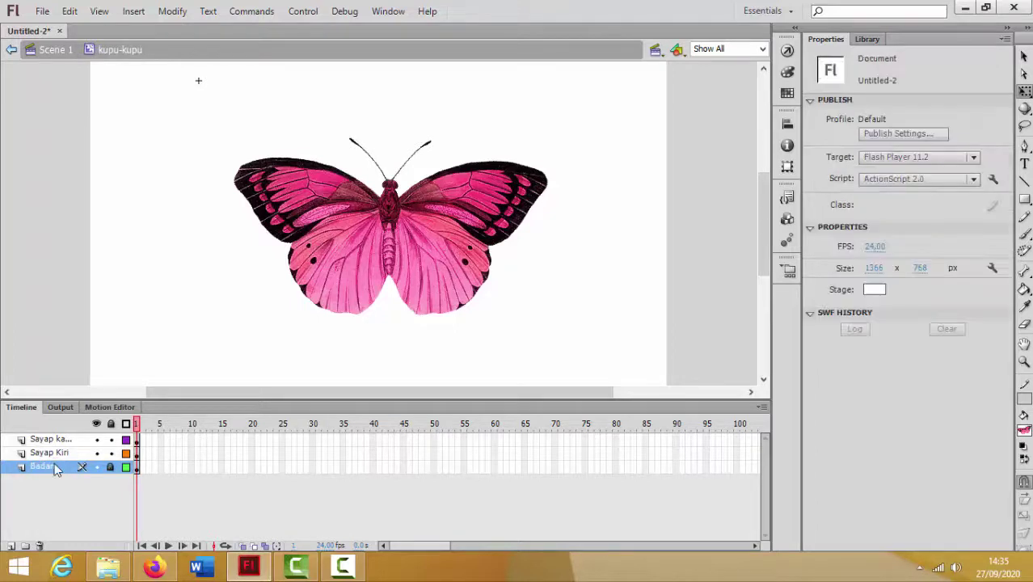
Step: Lock the right wing layer and insert a keyframe at frame 10 of the Sayap Kiri layer
click(97, 452)
click(97, 453)
click(136, 458)
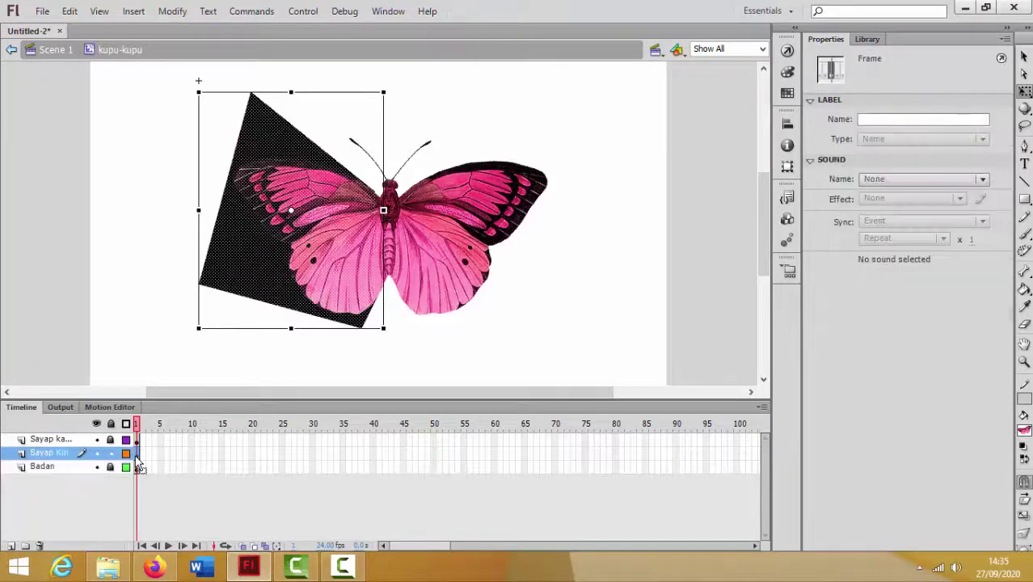
right_click(192, 462)
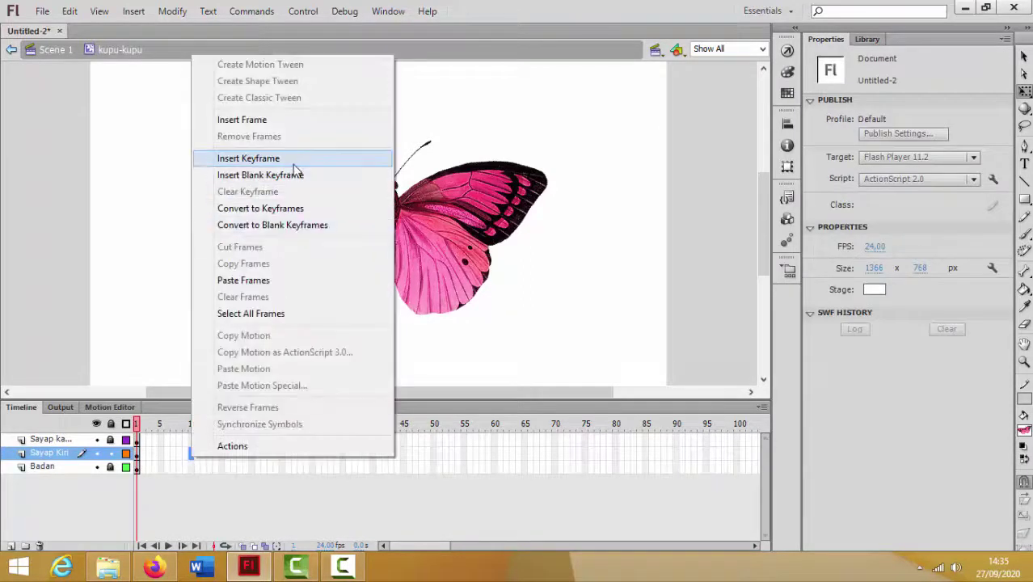
click(293, 164)
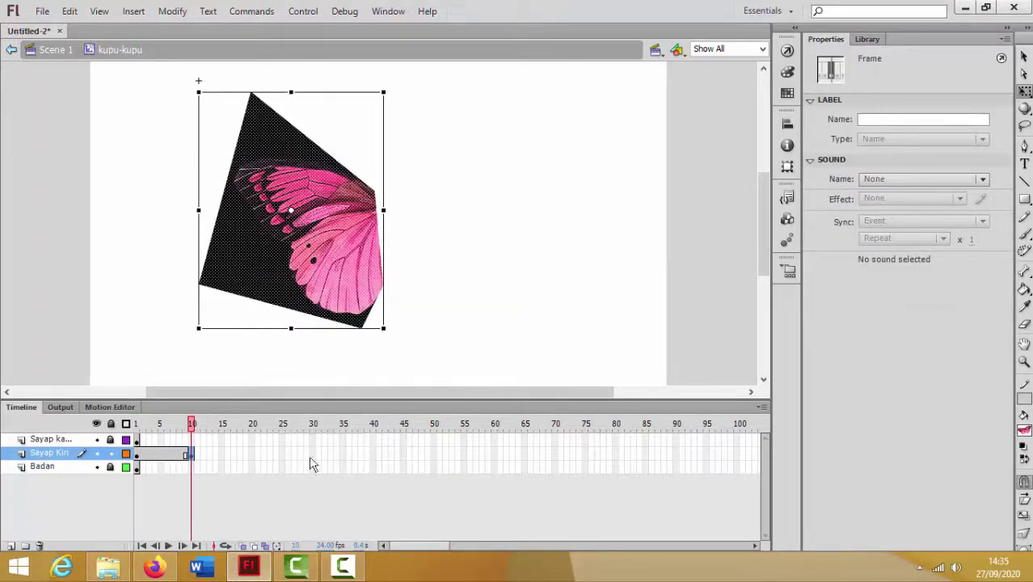
Step: Extend the Badan layer to frame 10 with a regular frame so the body spans the left wing's frames
click(192, 467)
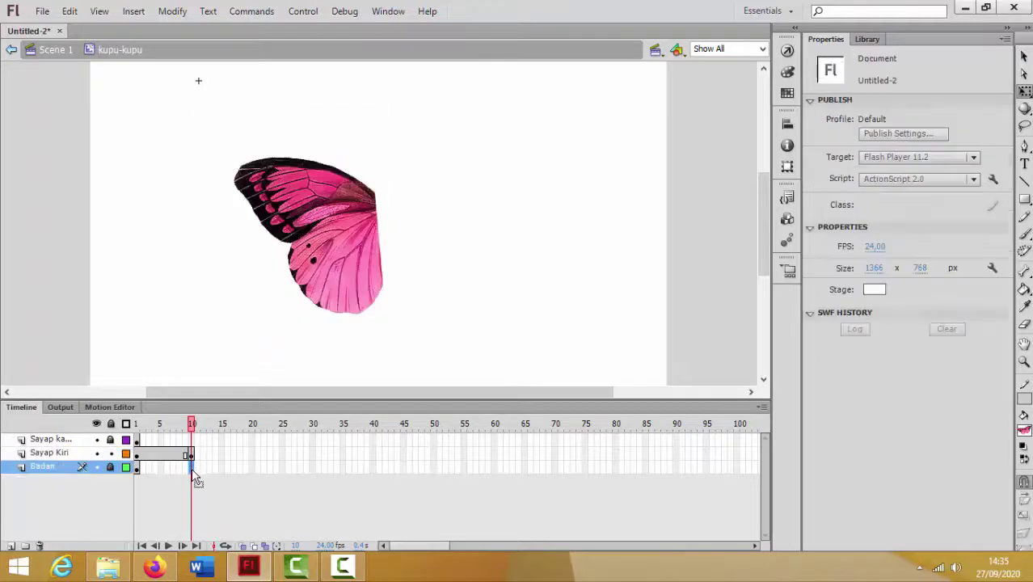
right_click(192, 467)
click(254, 137)
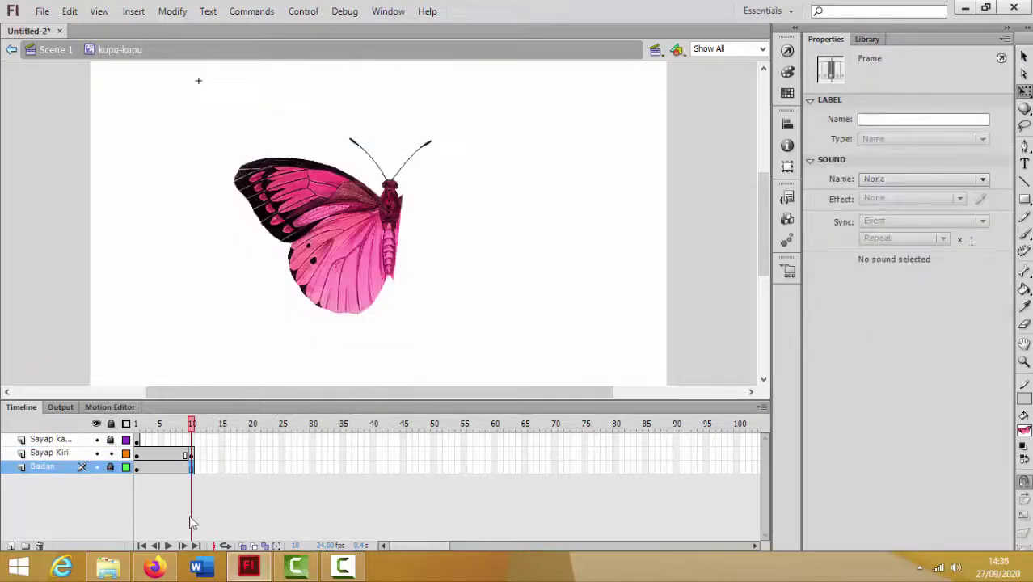
Step: Narrow the left wing toward the body to about 59 px wide at frame 10 and shape tween it from frame 1
click(190, 454)
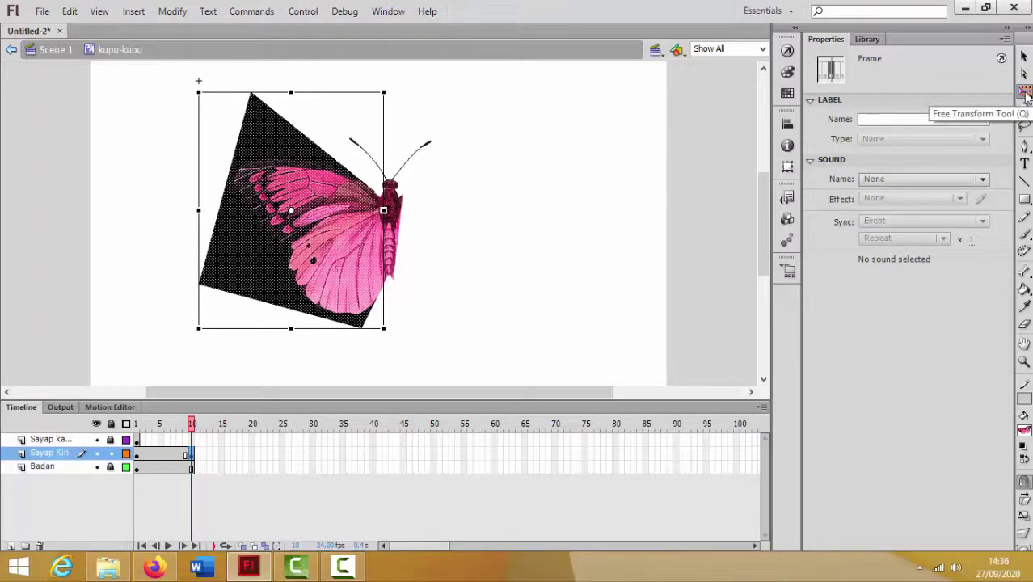
drag(196, 212, 357, 211)
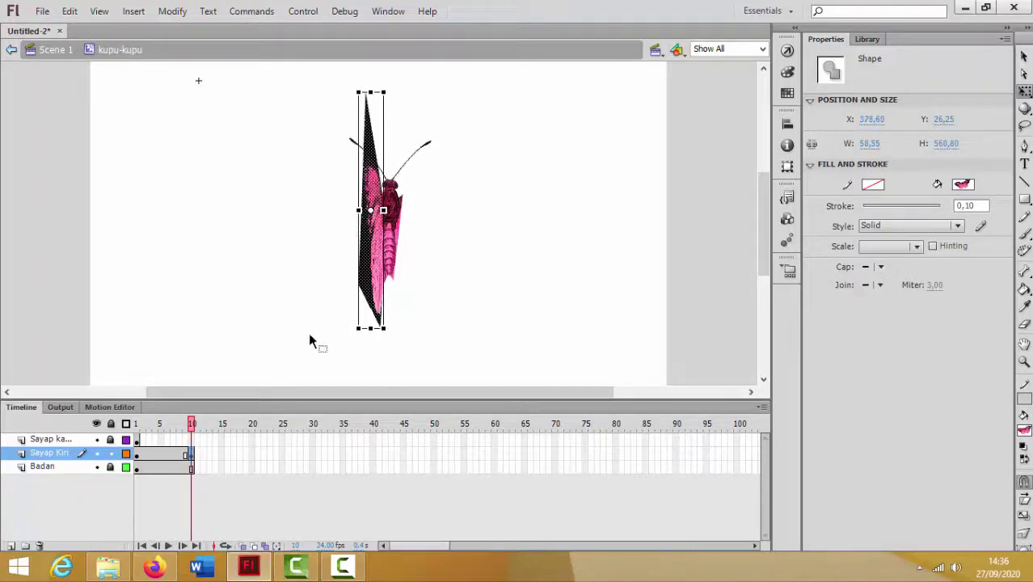
right_click(159, 456)
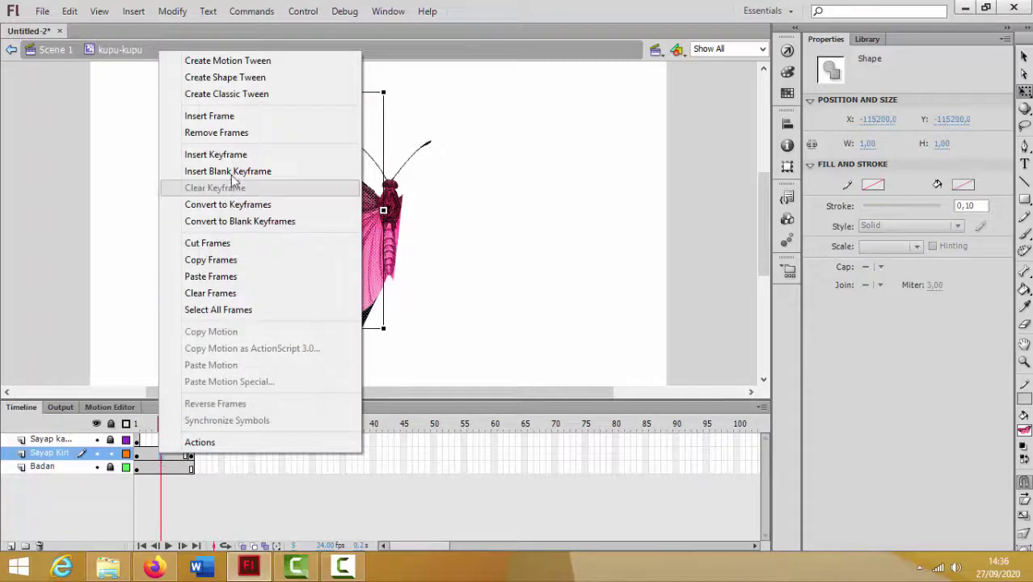
click(236, 77)
click(139, 425)
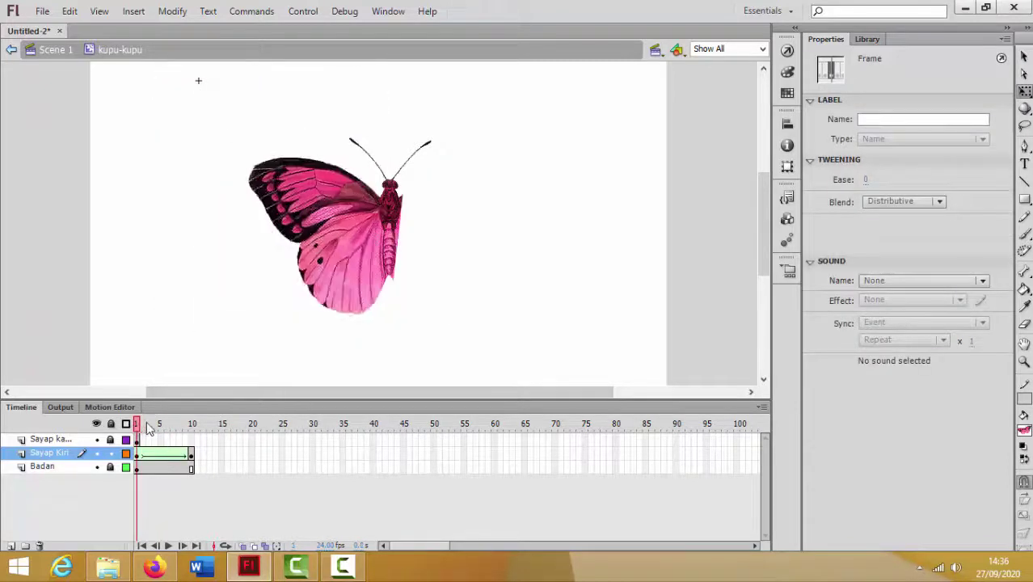
mouse_move(149, 427)
mouse_down()
mouse_move(191, 425)
mouse_move(130, 427)
mouse_up()
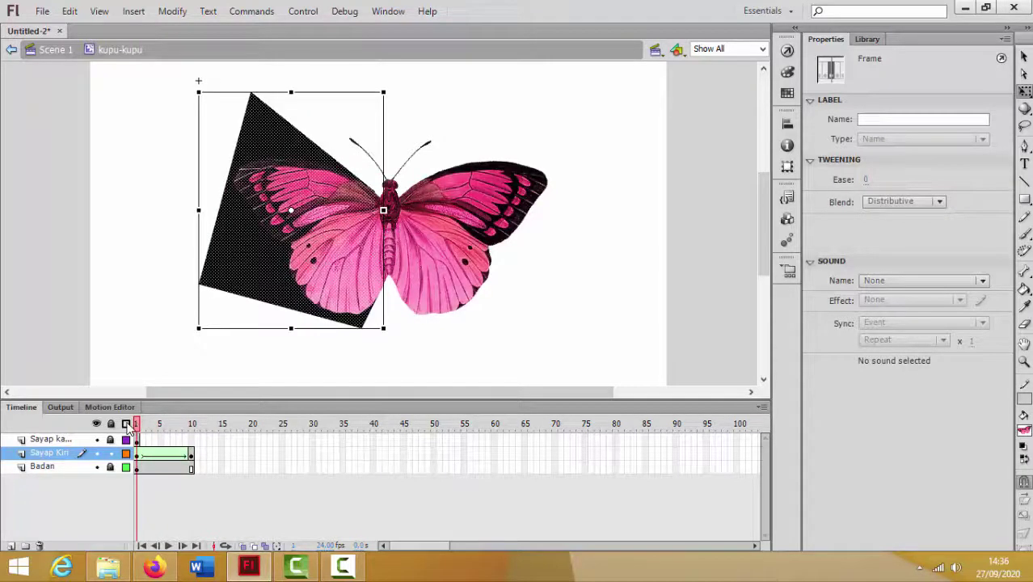
key(ctrl+shift+a)
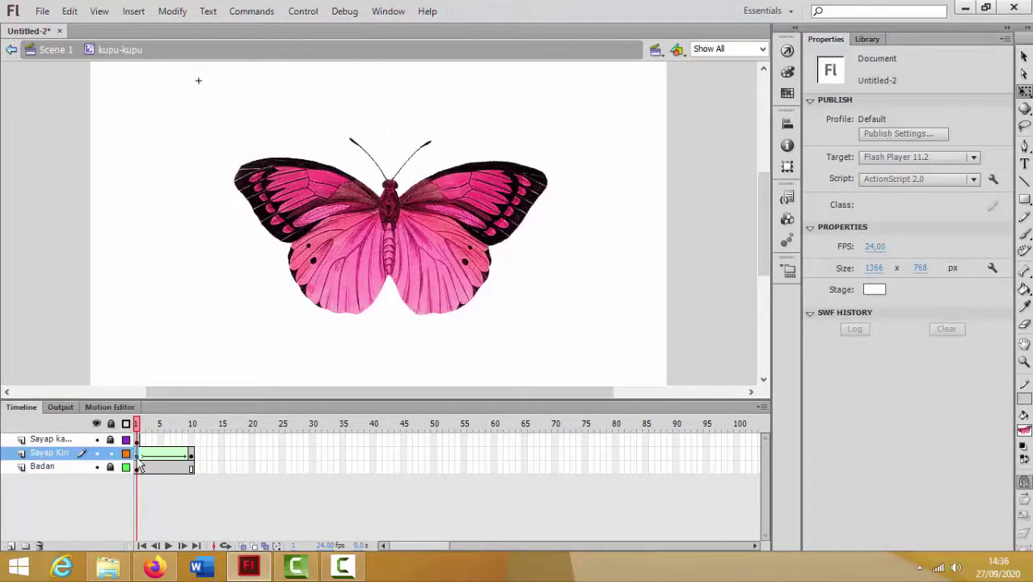
Step: Copy the Sayap Kiri keyframe from frame 1 to frame 20 and create a shape tween between frames 10 and 20
click(139, 457)
right_click(140, 459)
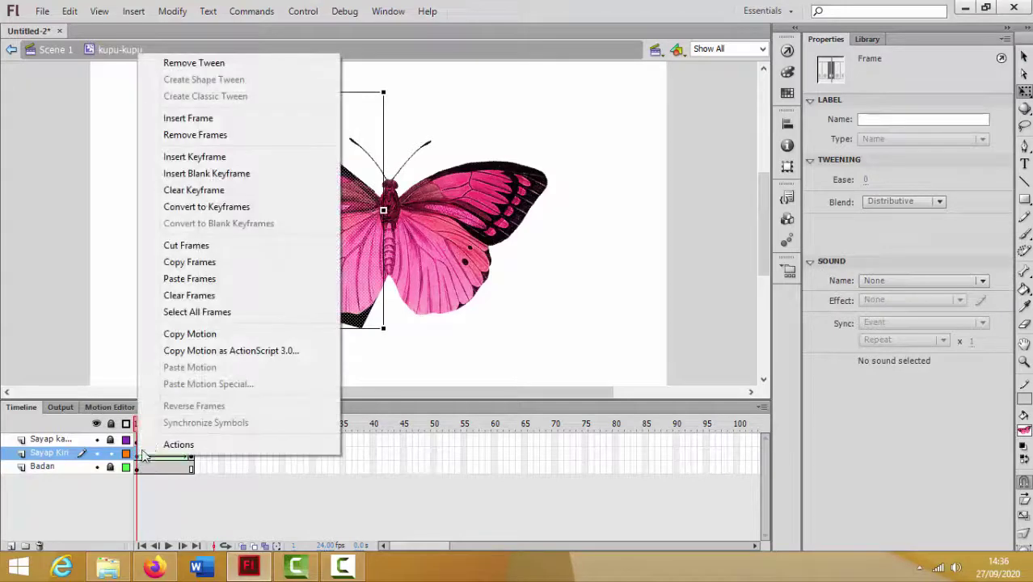
click(234, 263)
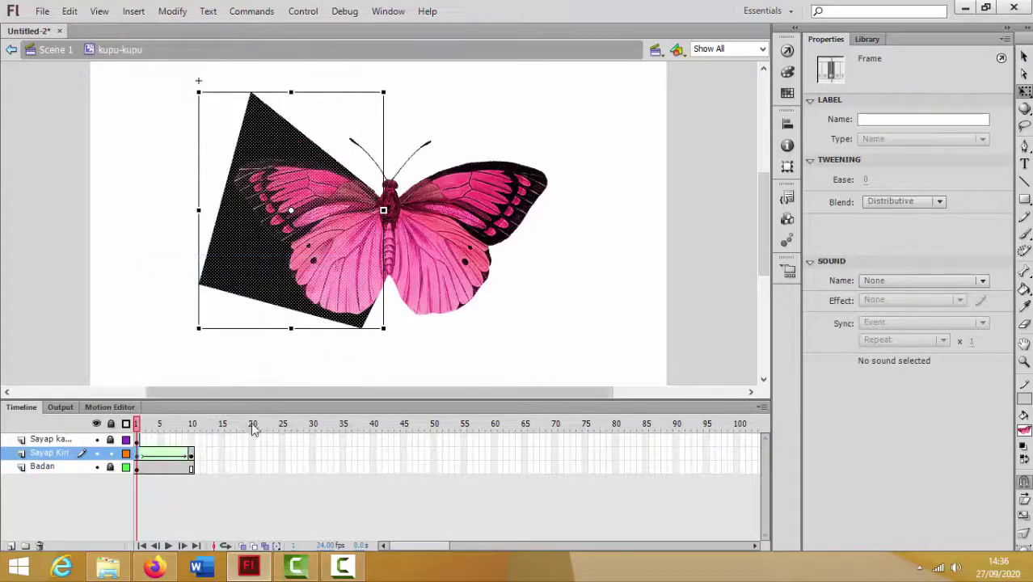
click(253, 456)
right_click(253, 457)
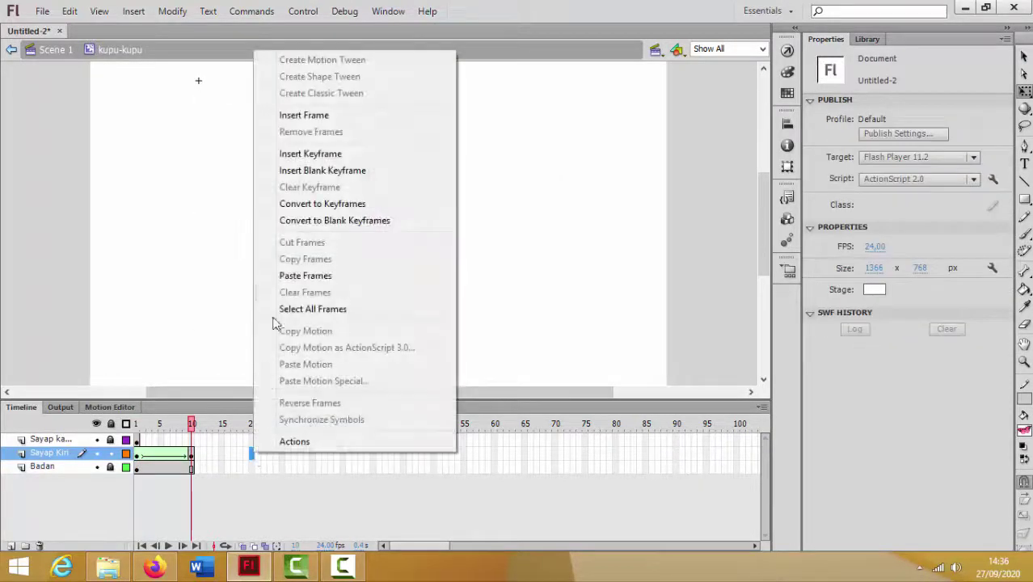
click(289, 277)
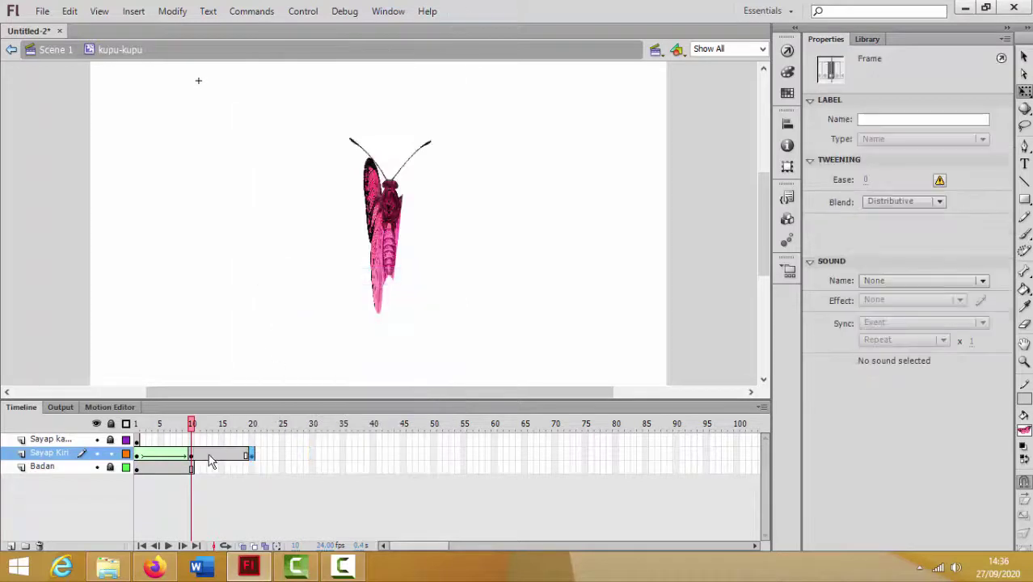
right_click(210, 454)
click(279, 78)
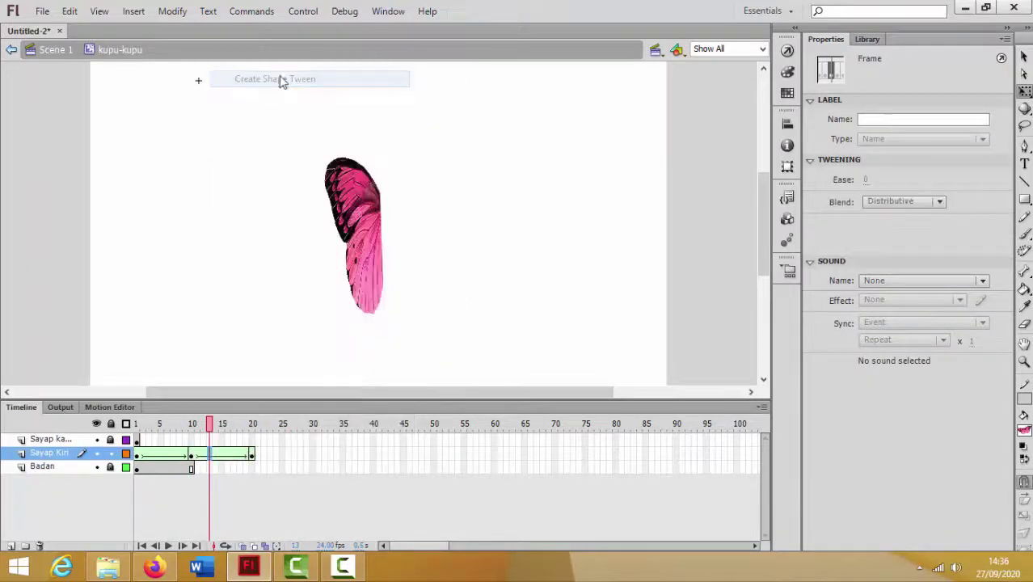
Step: Extend the Badan layer to frame 20 with a regular frame and play back the left wing animation
click(251, 466)
right_click(251, 467)
click(335, 131)
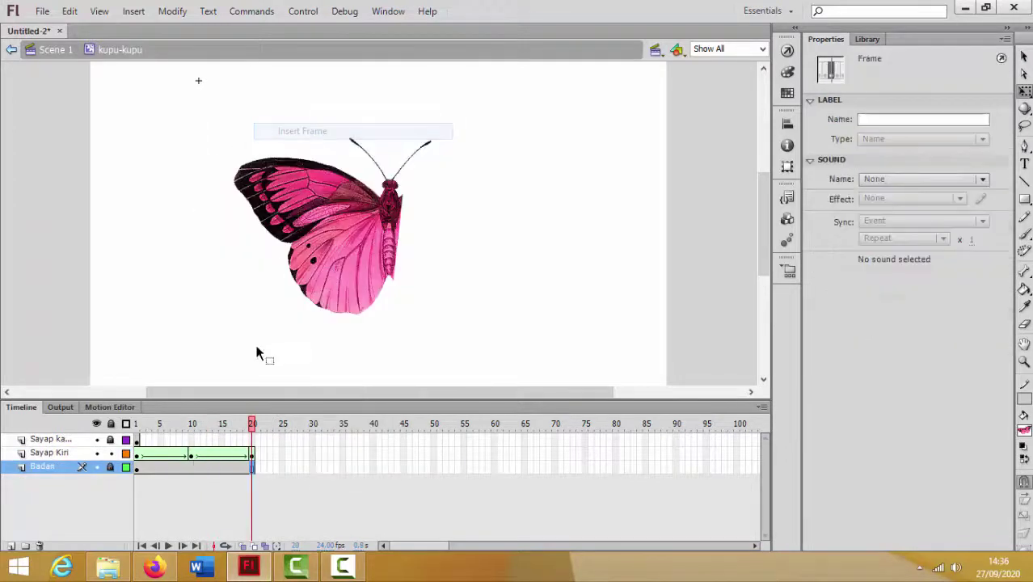
key(Return)
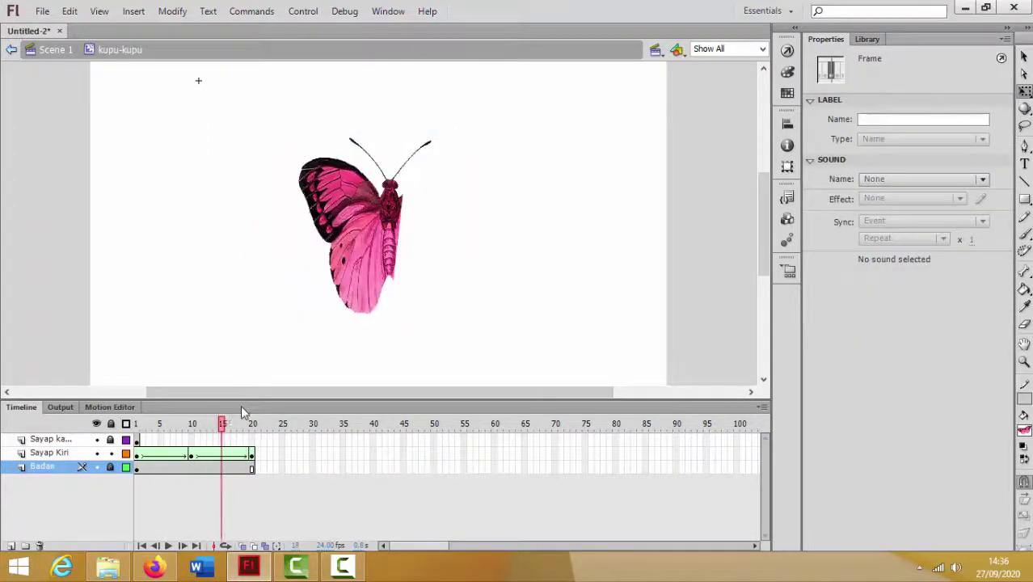
key(Return)
Step: Insert keyframes at frames 20 and 10 of the right wing layer
click(191, 439)
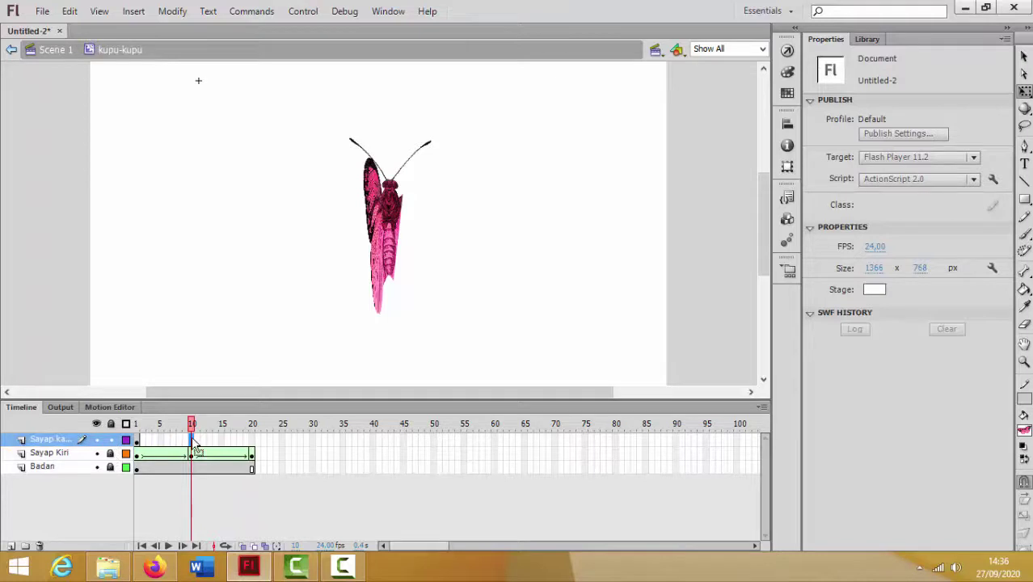
right_click(192, 438)
click(249, 439)
click(249, 439)
right_click(249, 439)
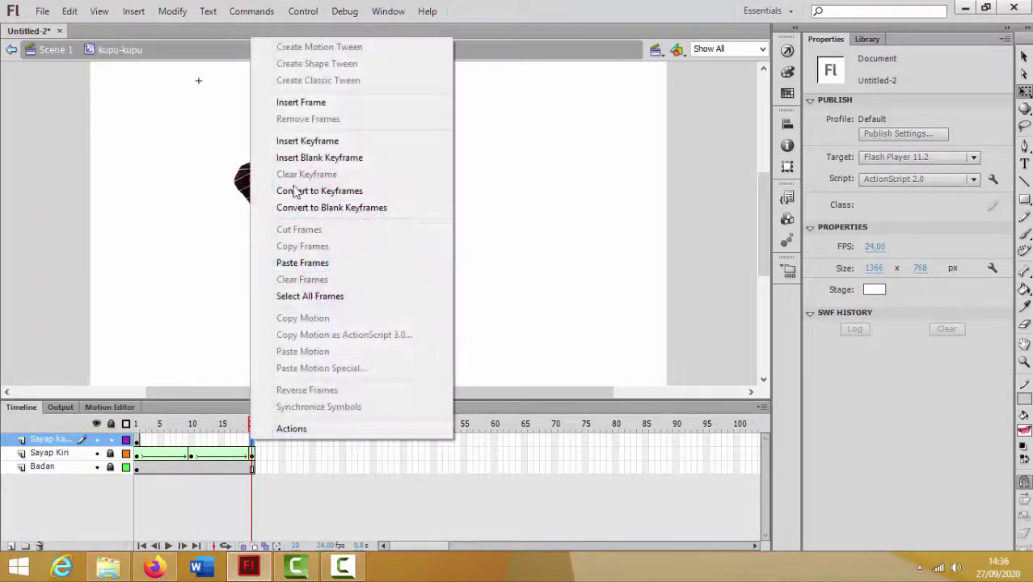
click(297, 143)
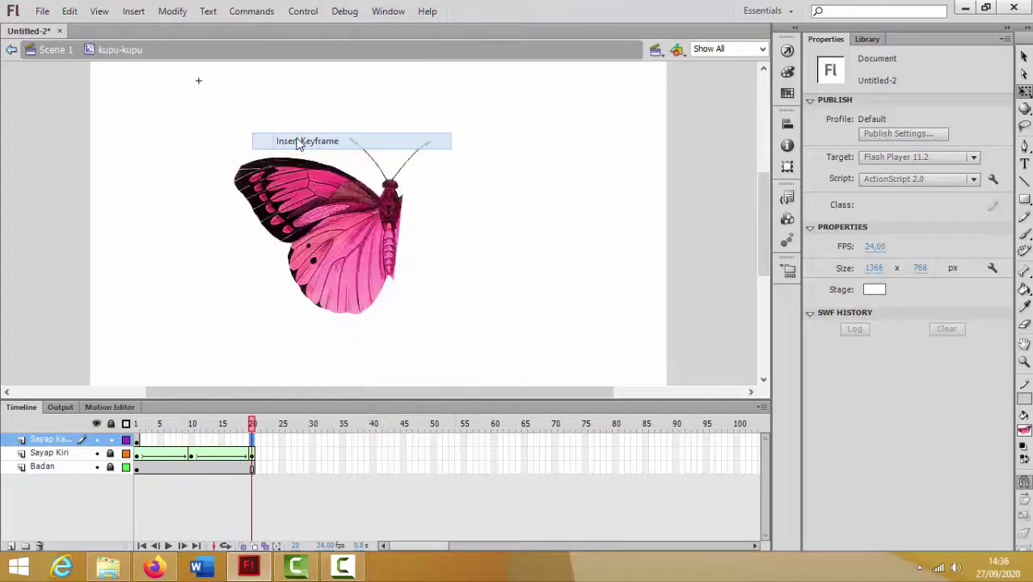
click(191, 440)
right_click(191, 440)
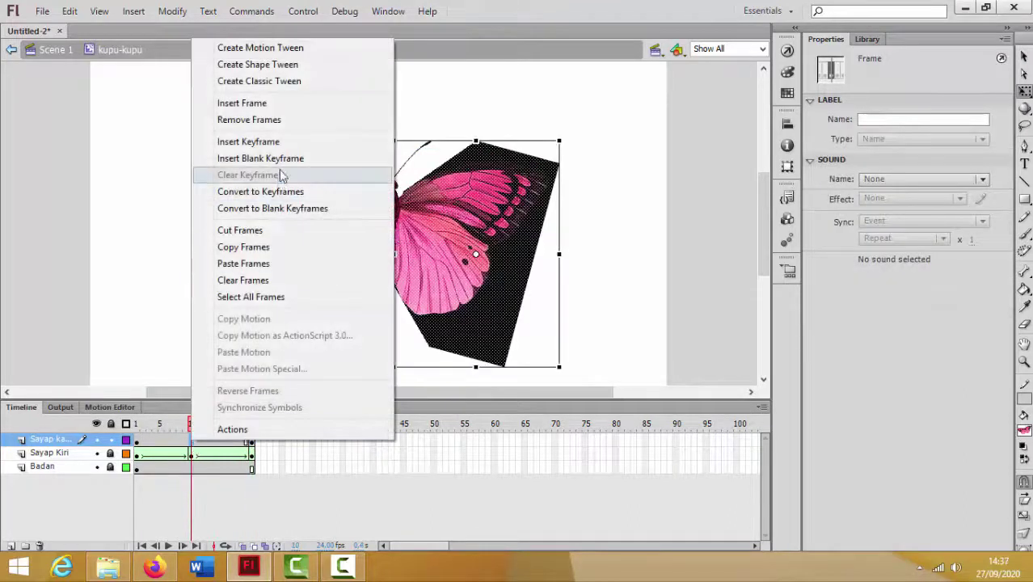
click(272, 141)
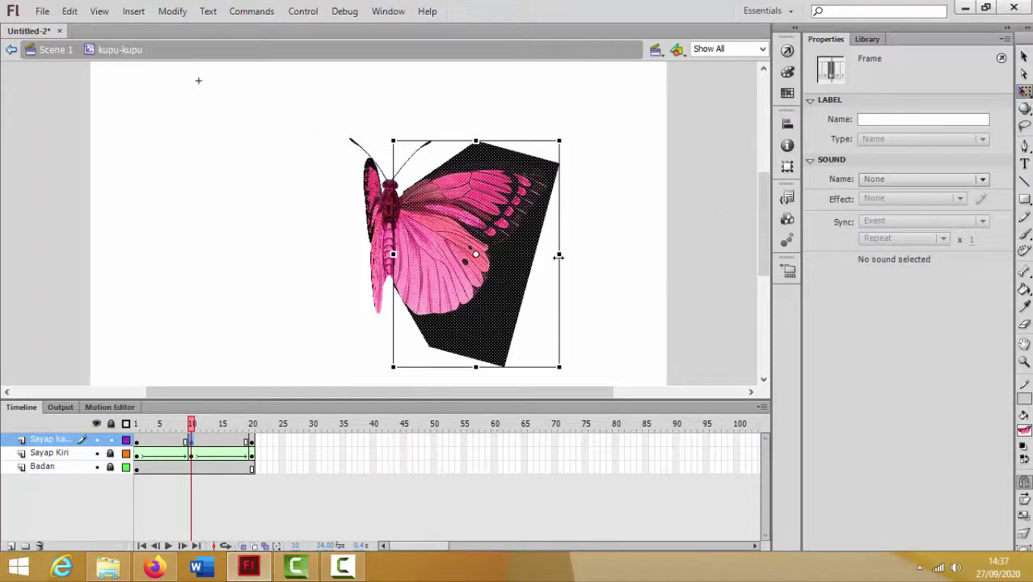
Step: Narrow the right wing toward the body at frame 10 until it matches the folded left wing
click(526, 253)
drag(523, 253, 421, 254)
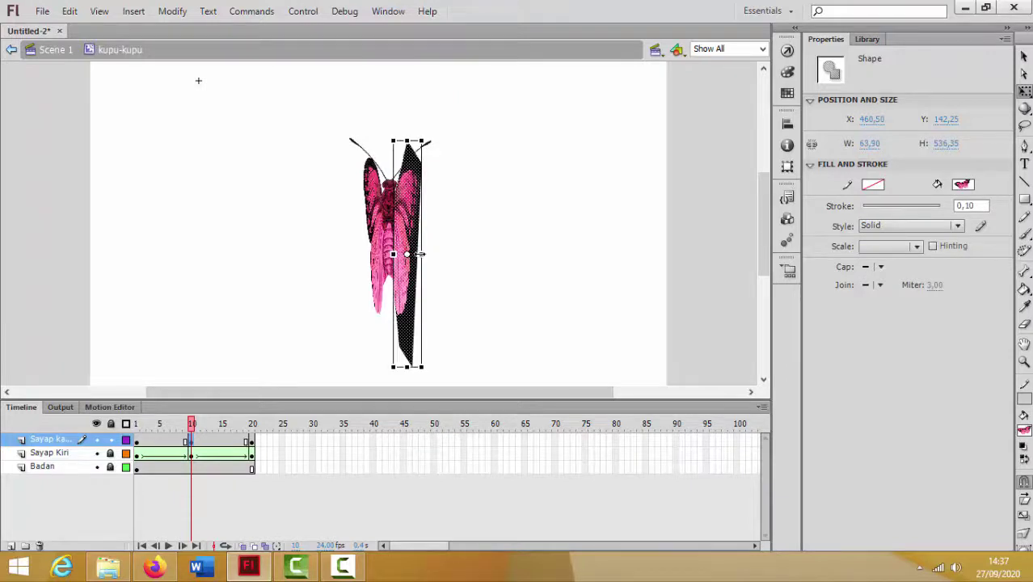
click(472, 244)
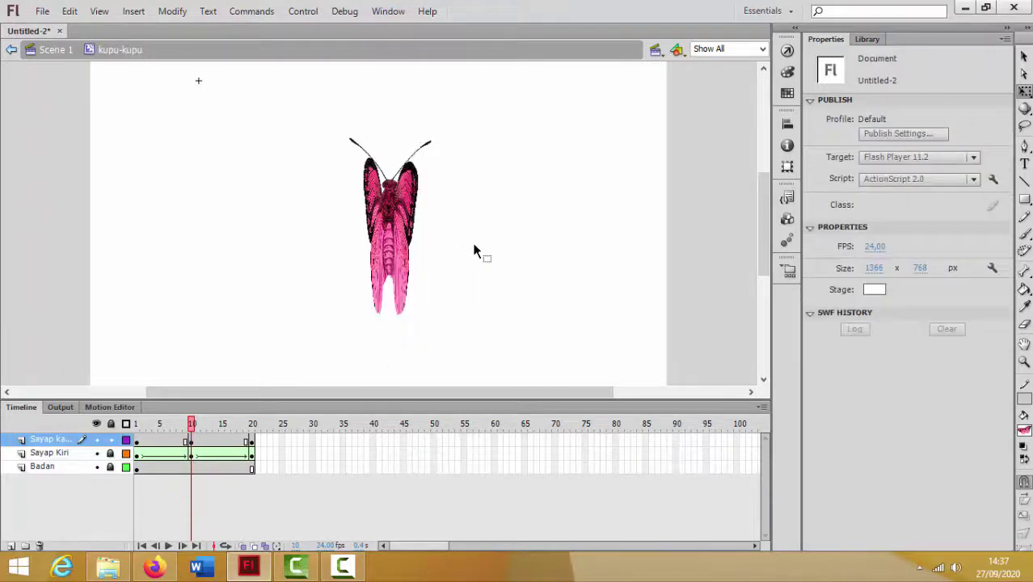
click(417, 221)
drag(421, 254, 420, 254)
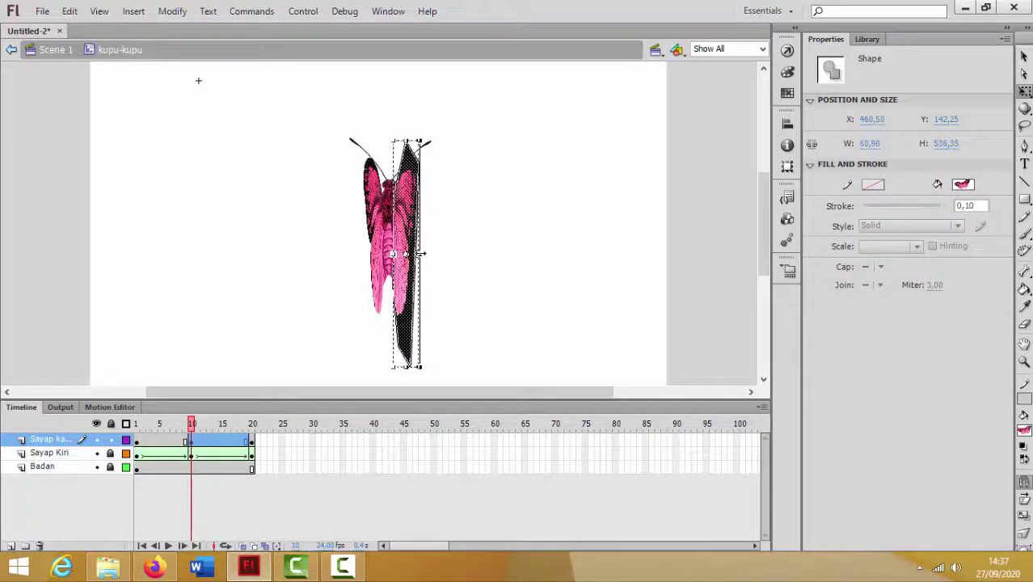
click(448, 244)
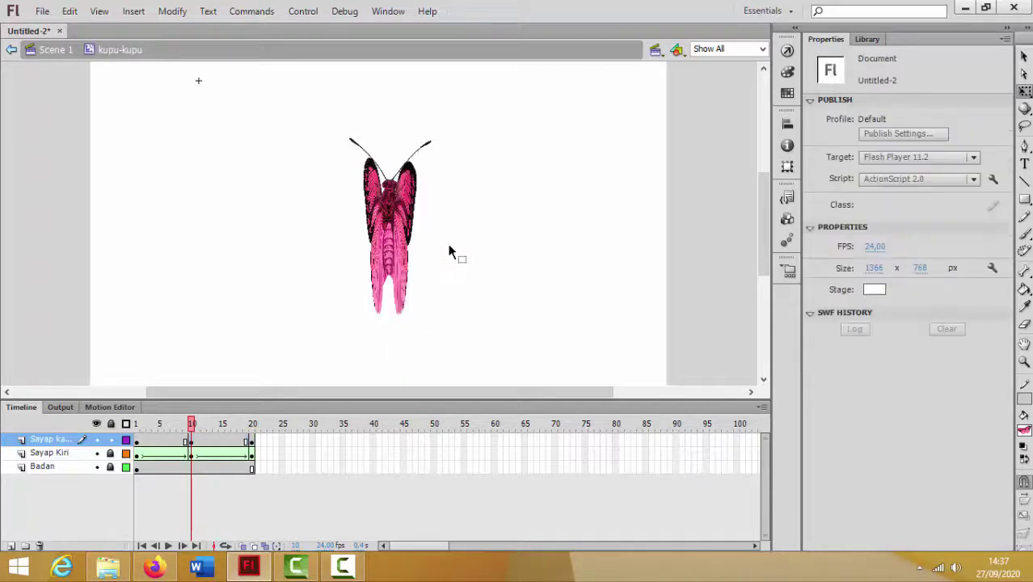
click(413, 241)
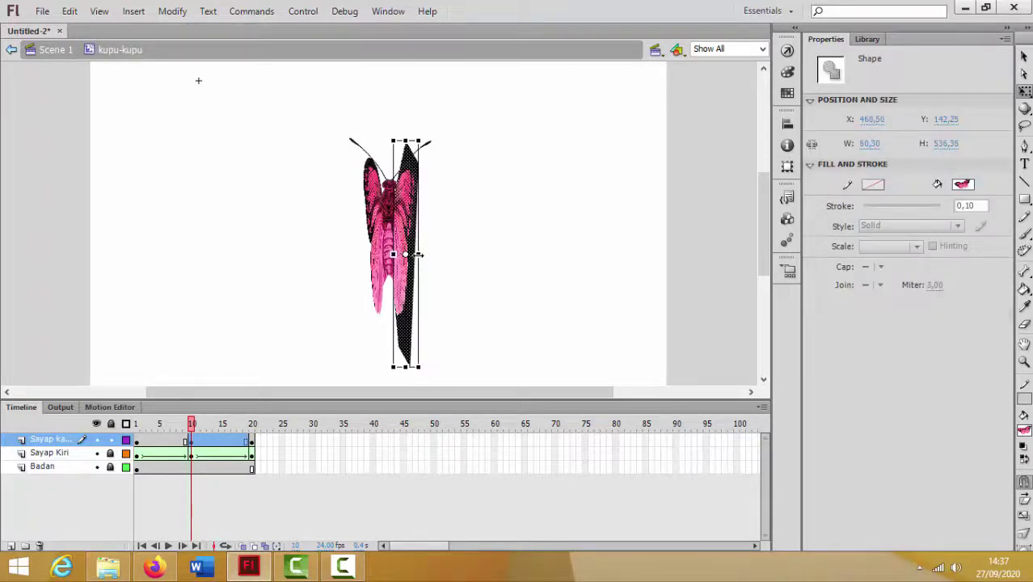
drag(417, 252, 414, 254)
click(482, 260)
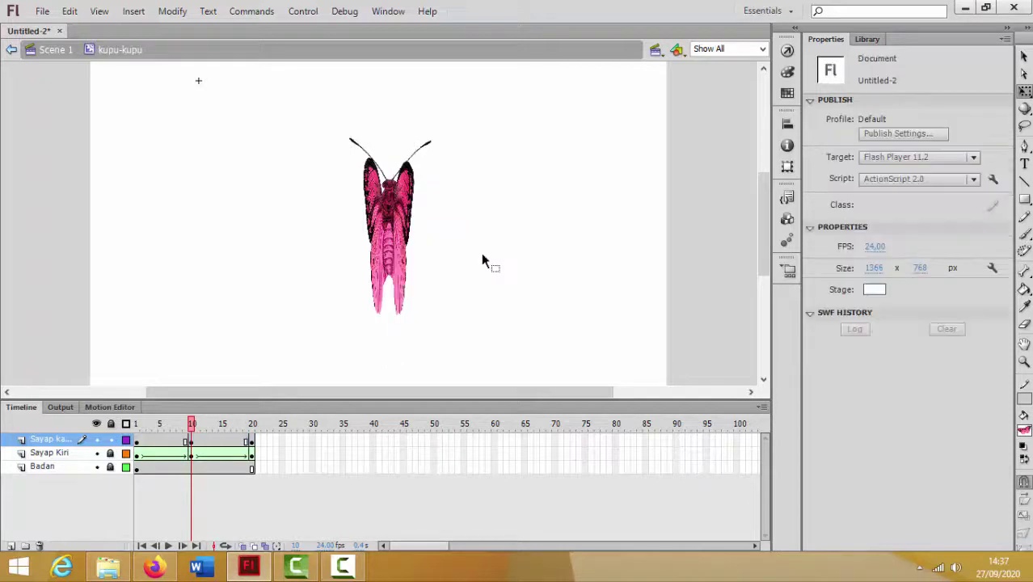
Step: Create shape tweens on the right wing layer between frames 1 and 10 and frames 10 and 20, and scrub through the flapping
right_click(166, 443)
click(251, 62)
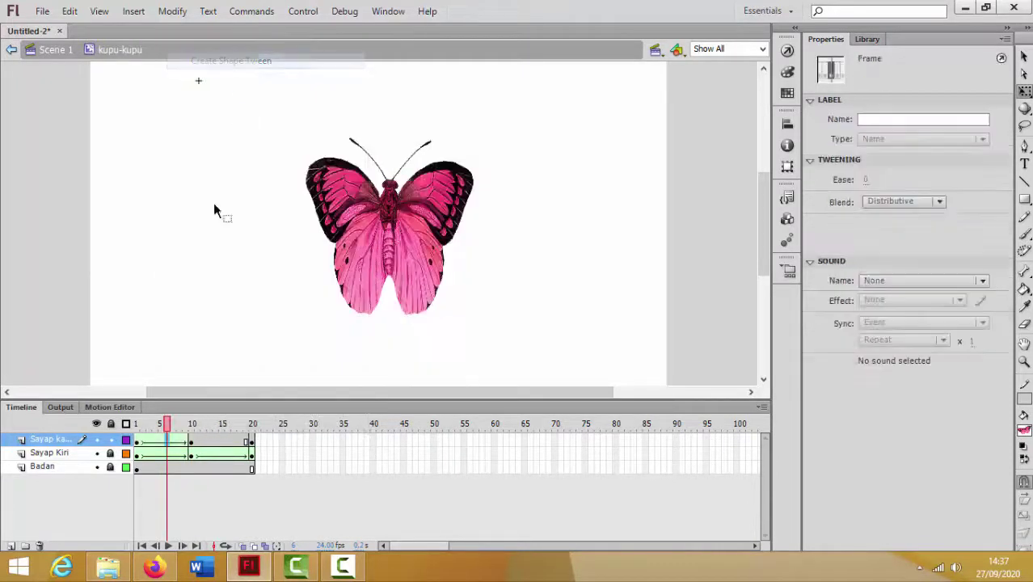
right_click(216, 441)
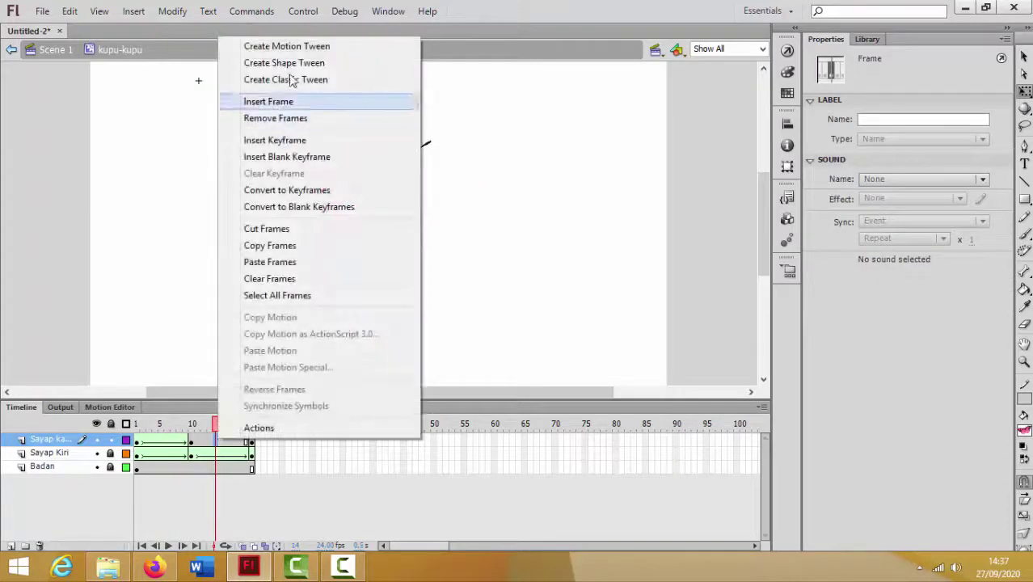
click(285, 62)
click(568, 207)
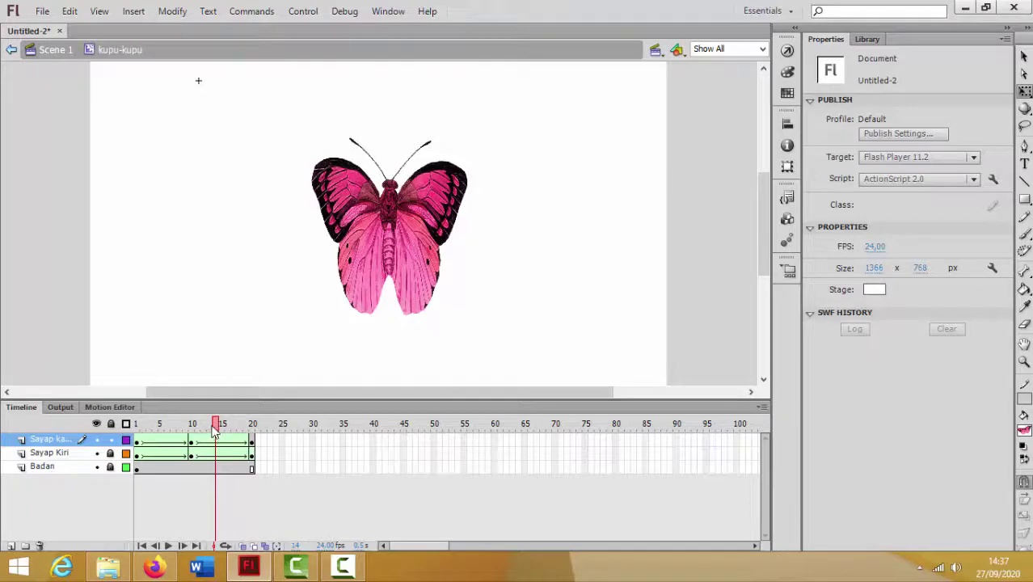
drag(218, 433, 275, 411)
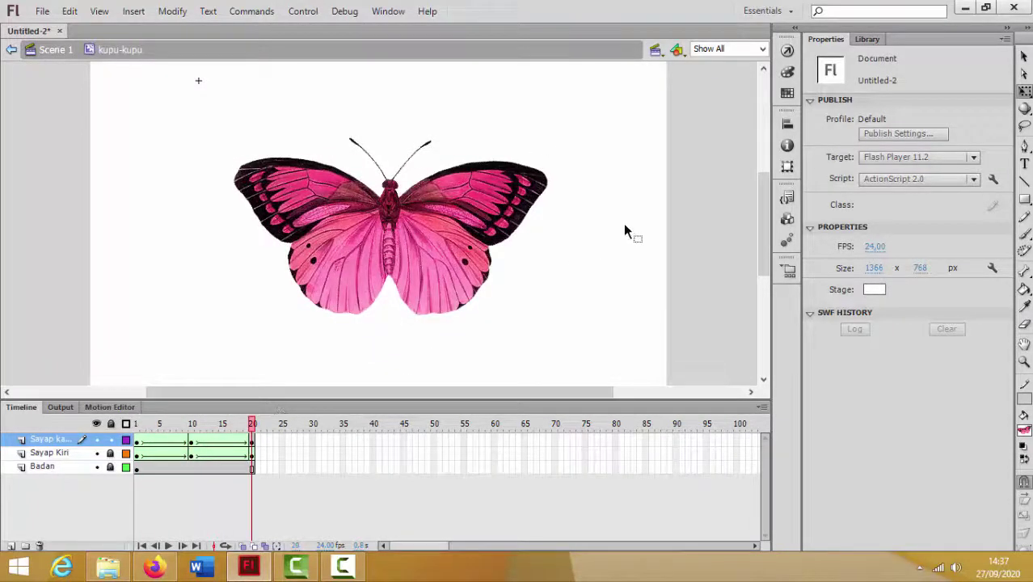
Step: Return from the kupu-kupu movie clip to Scene 1 and clear the selection on the stage
click(74, 52)
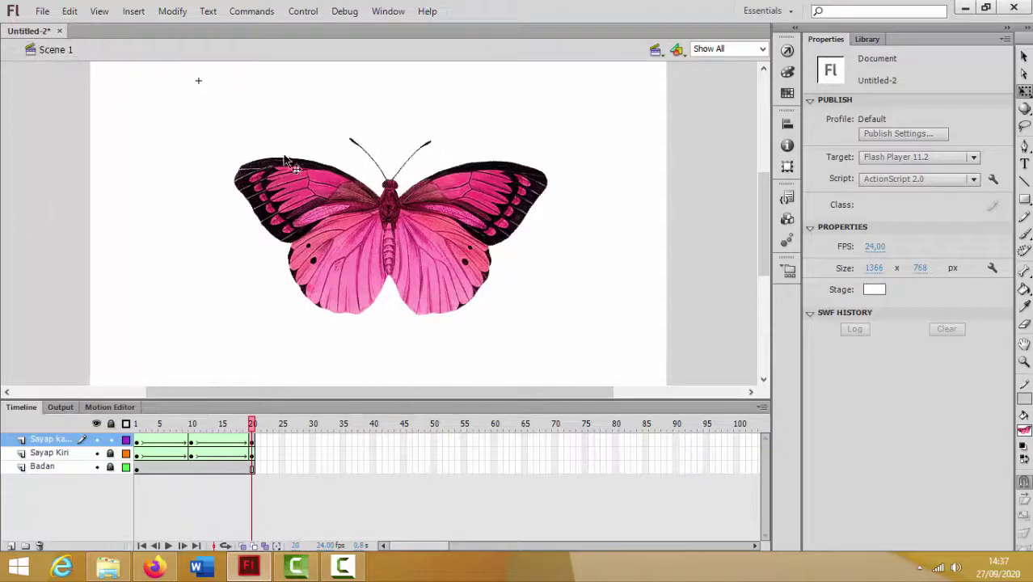
click(762, 51)
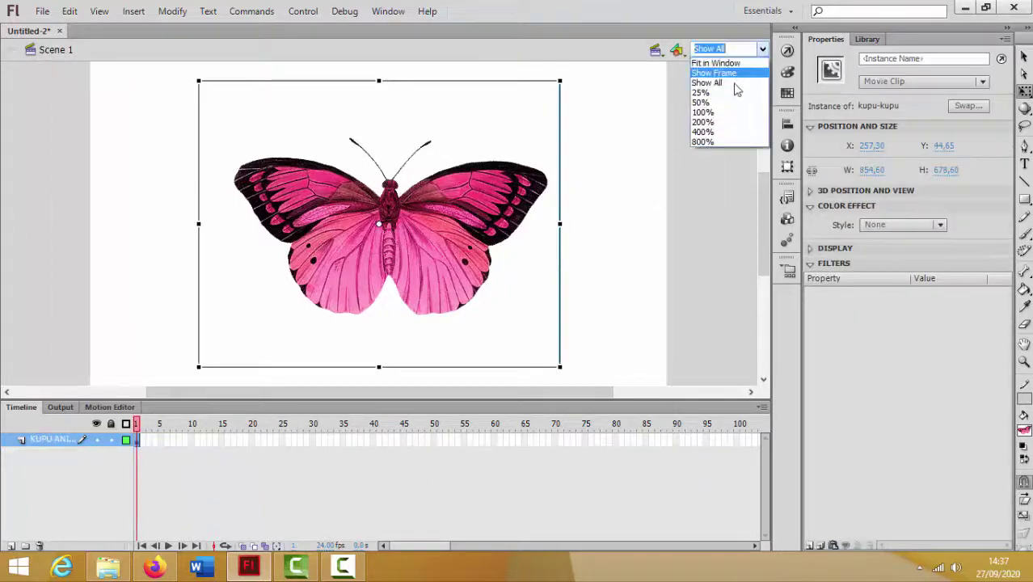
click(638, 247)
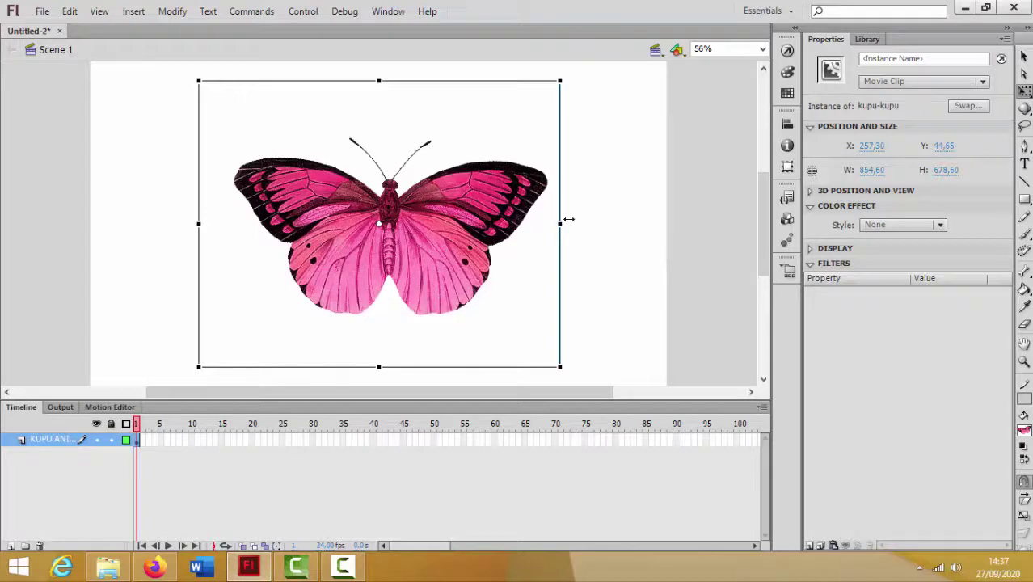
click(627, 142)
right_click(627, 139)
click(617, 139)
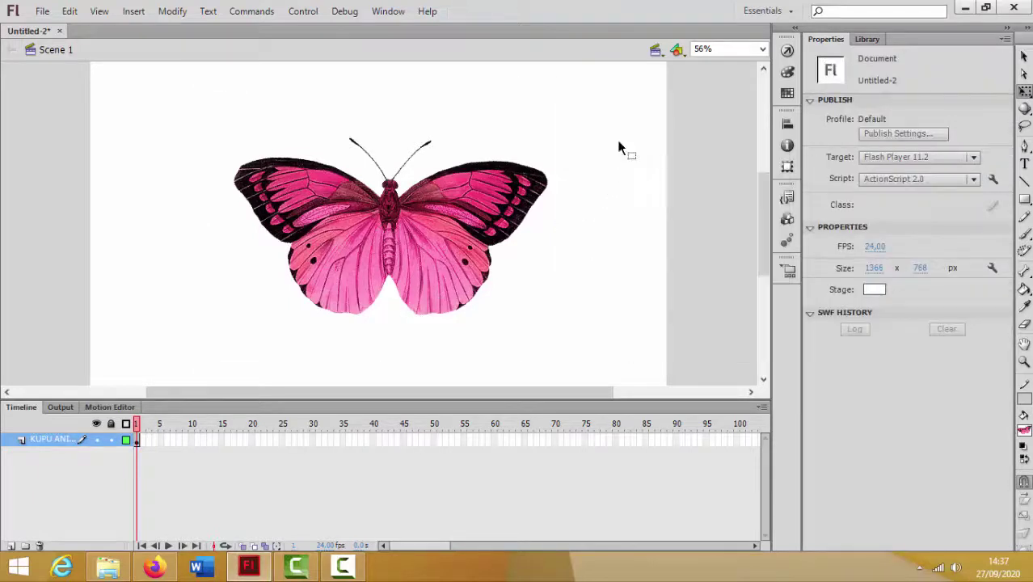
click(42, 11)
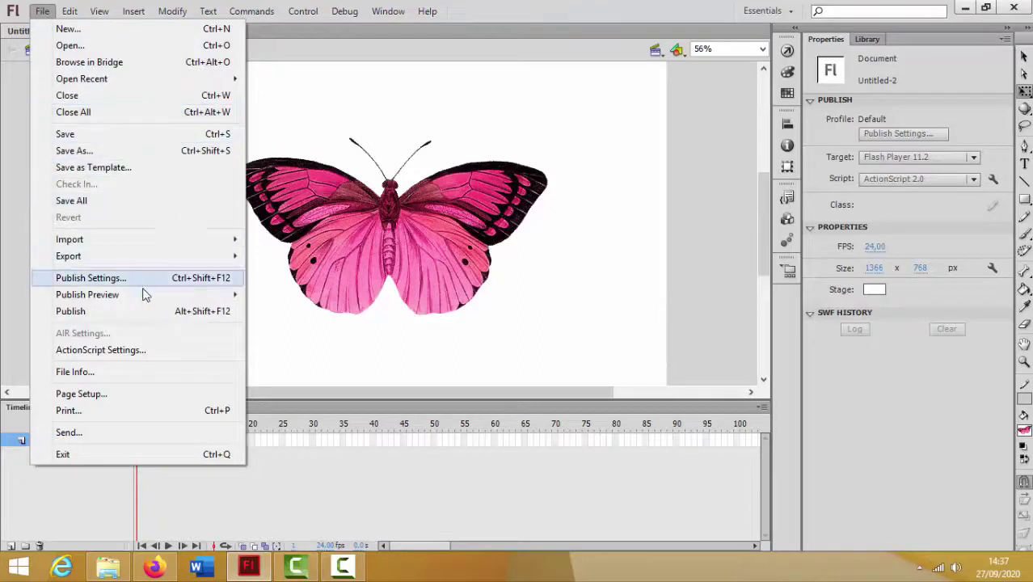
click(622, 230)
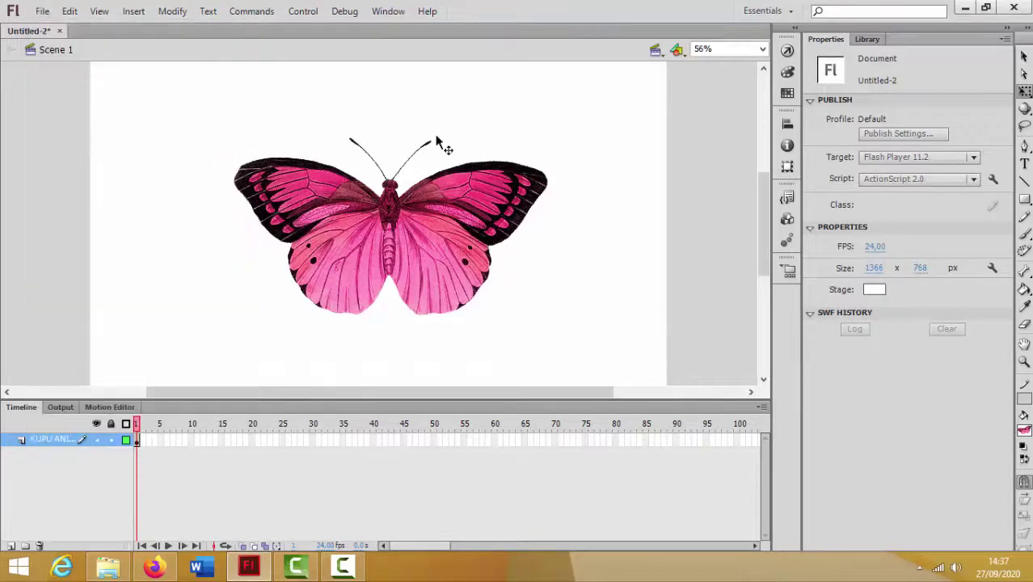
click(98, 11)
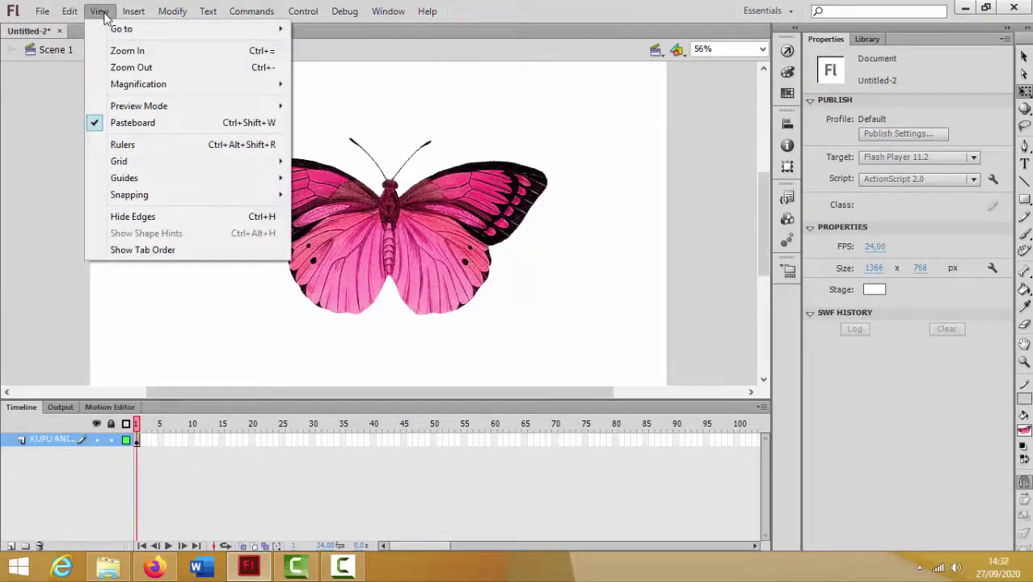
mouse_move(133, 12)
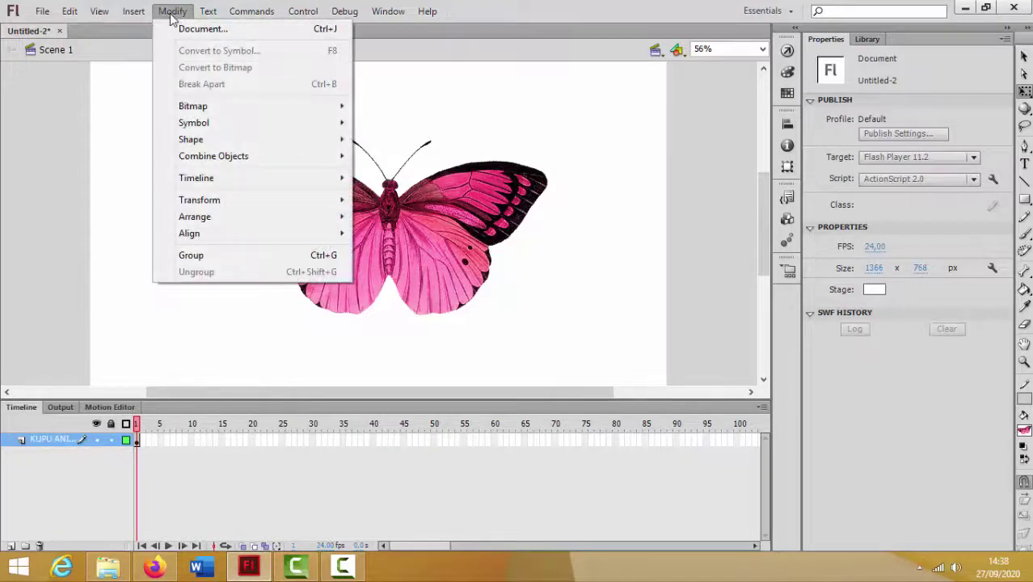
click(184, 14)
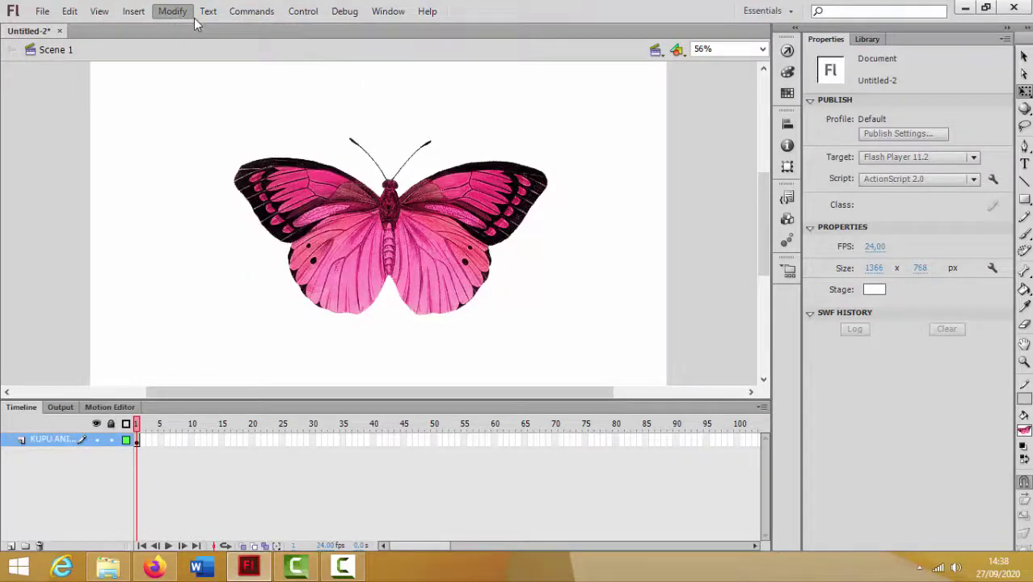
Step: Test the movie to watch the butterfly flap its wings, and close the preview
click(202, 16)
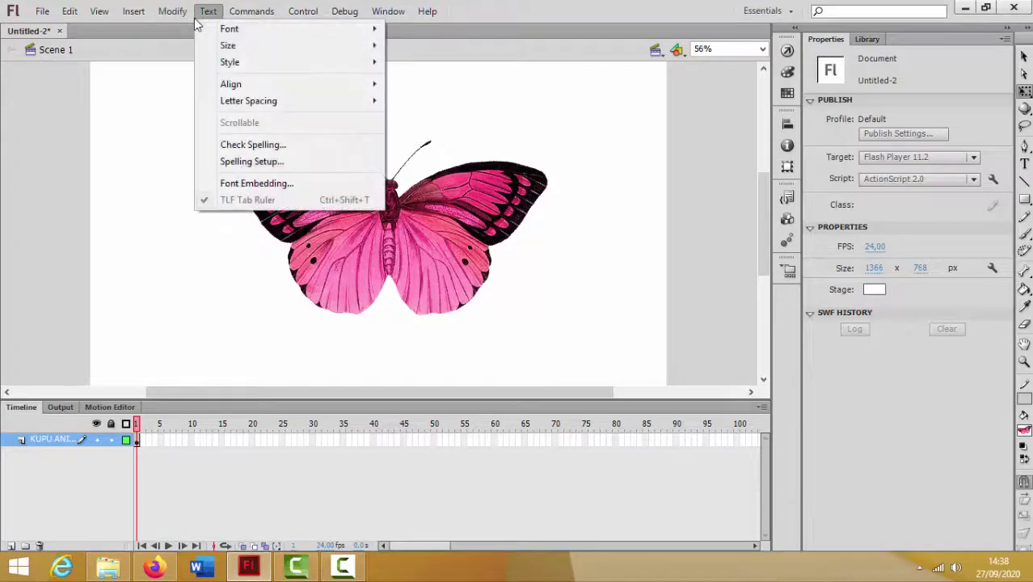
mouse_move(304, 13)
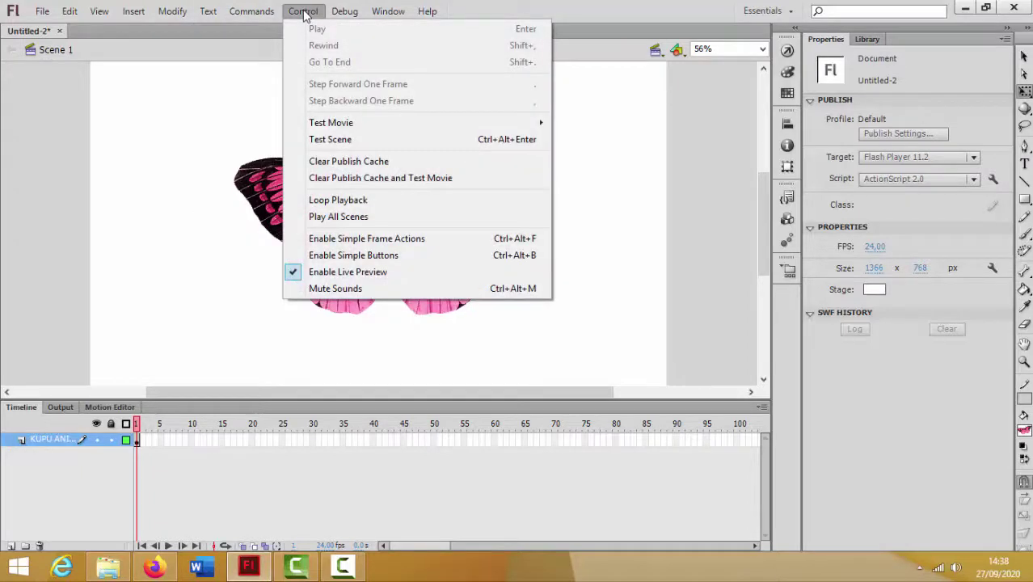
mouse_move(385, 122)
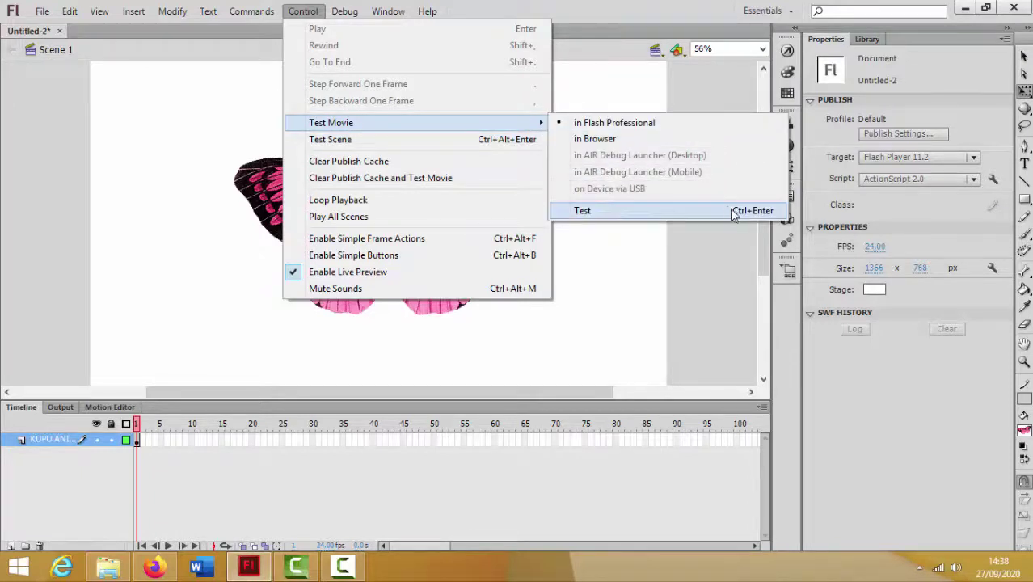
click(663, 209)
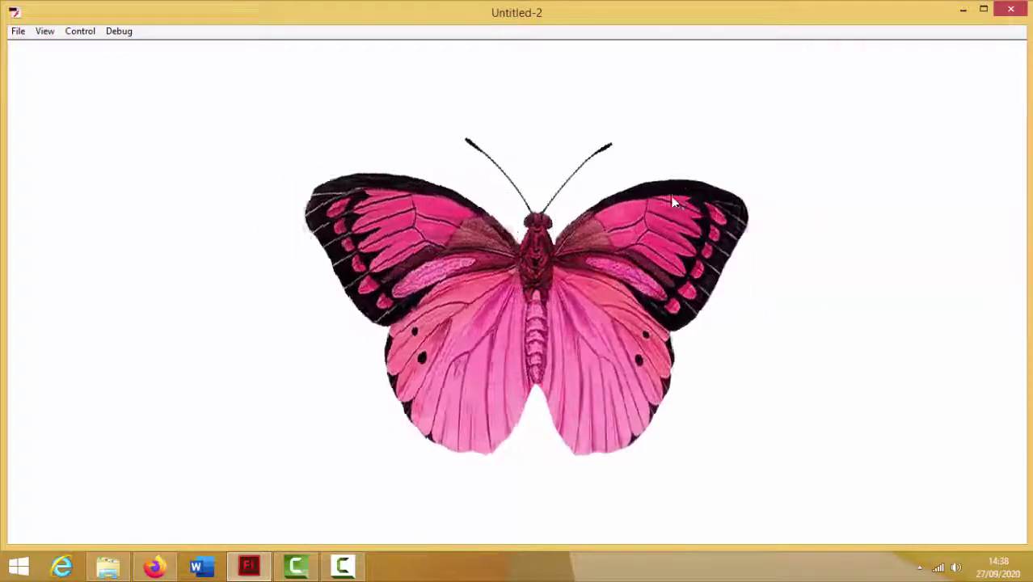
click(1010, 9)
Step: Open the kupu-kupu clip and lengthen its timeline, placing the wing keyframes at frames 13 and 25 and extending Badan to frame 25
click(401, 231)
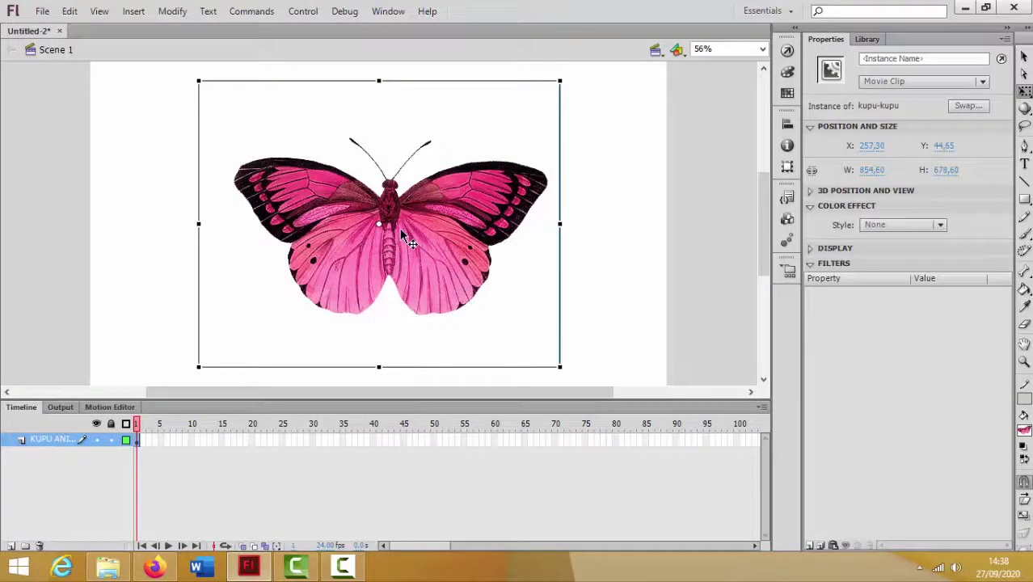
double_click(401, 233)
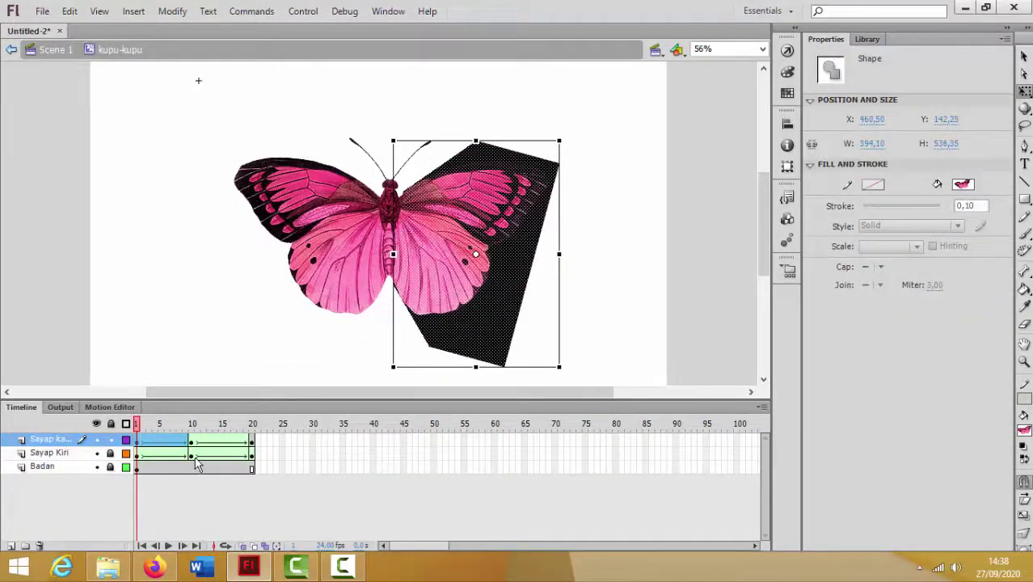
click(194, 455)
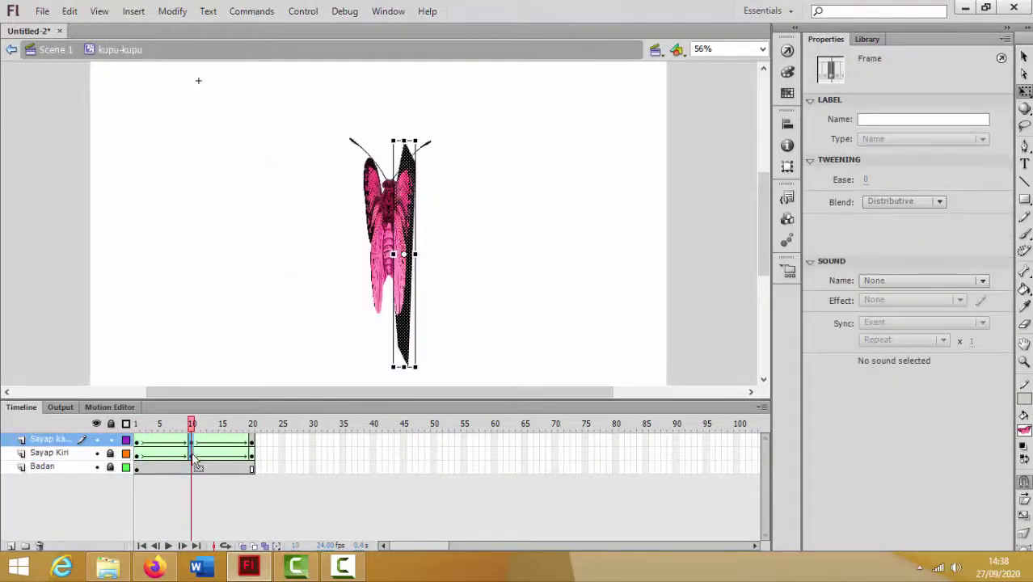
drag(192, 459, 284, 461)
click(251, 469)
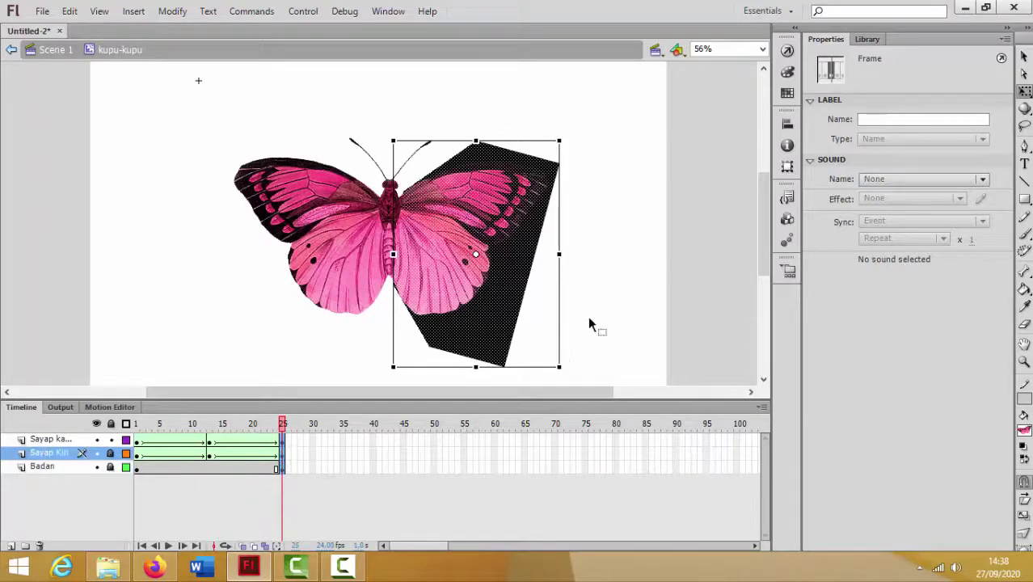
click(634, 287)
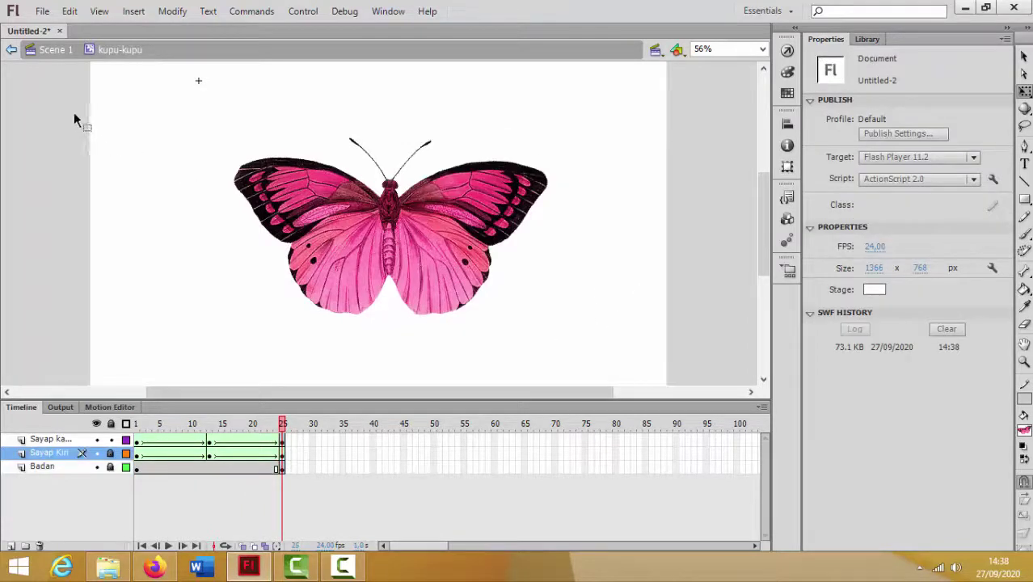
Step: Return to Scene 1, test the movie again with the slower wing flap, and close the preview
click(69, 50)
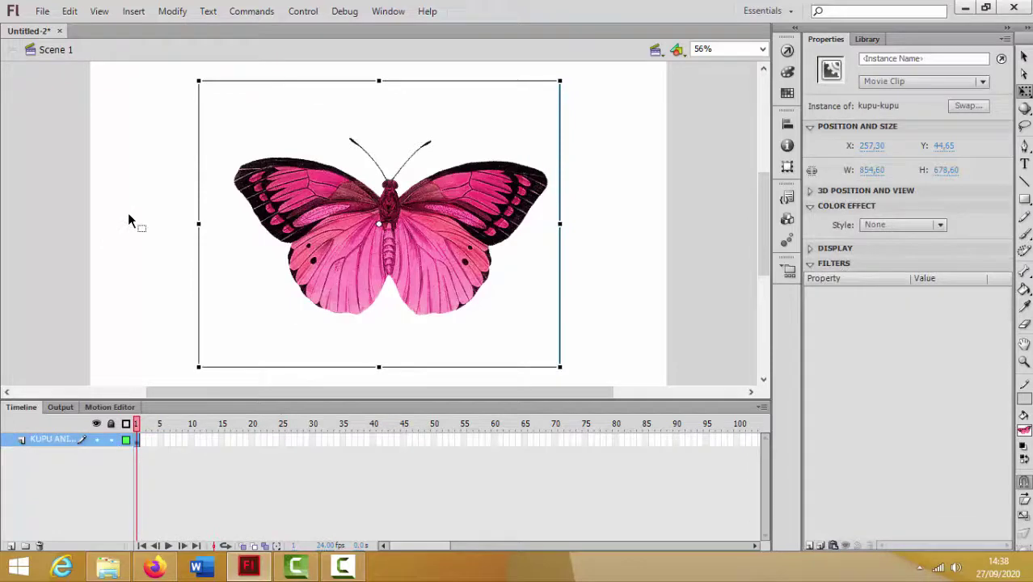
key(ctrl+Return)
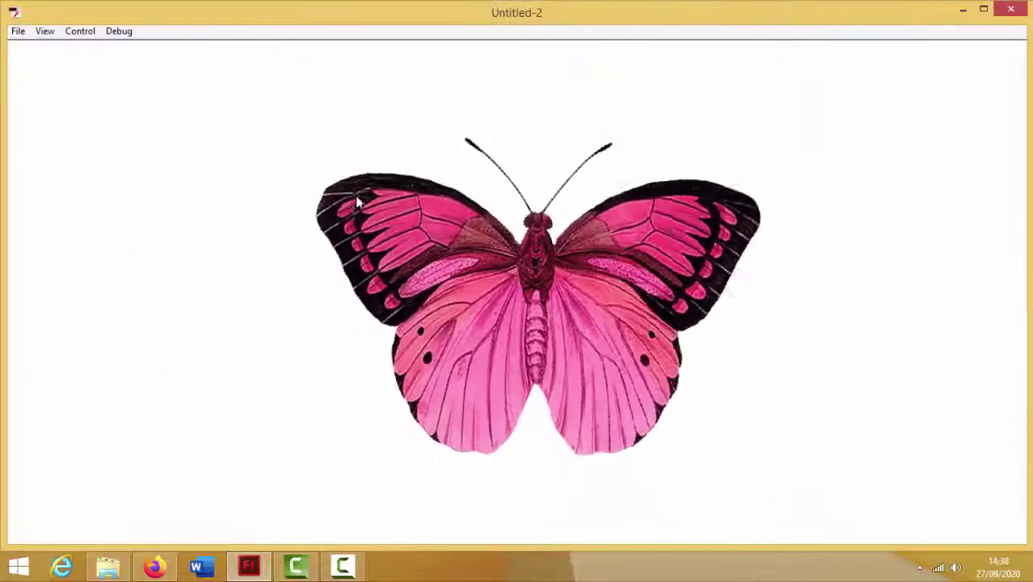
right_click(510, 134)
click(558, 189)
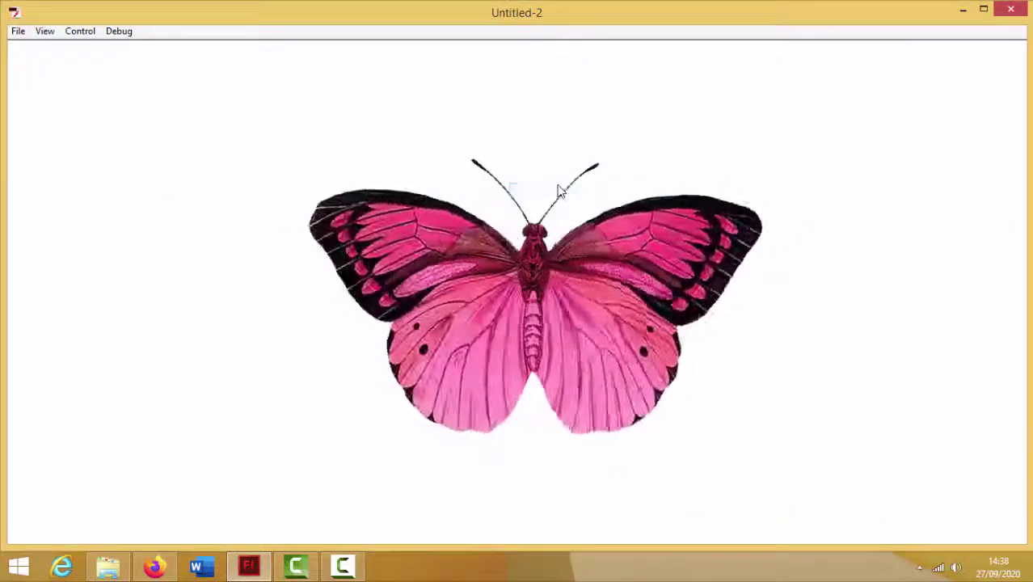
click(1010, 9)
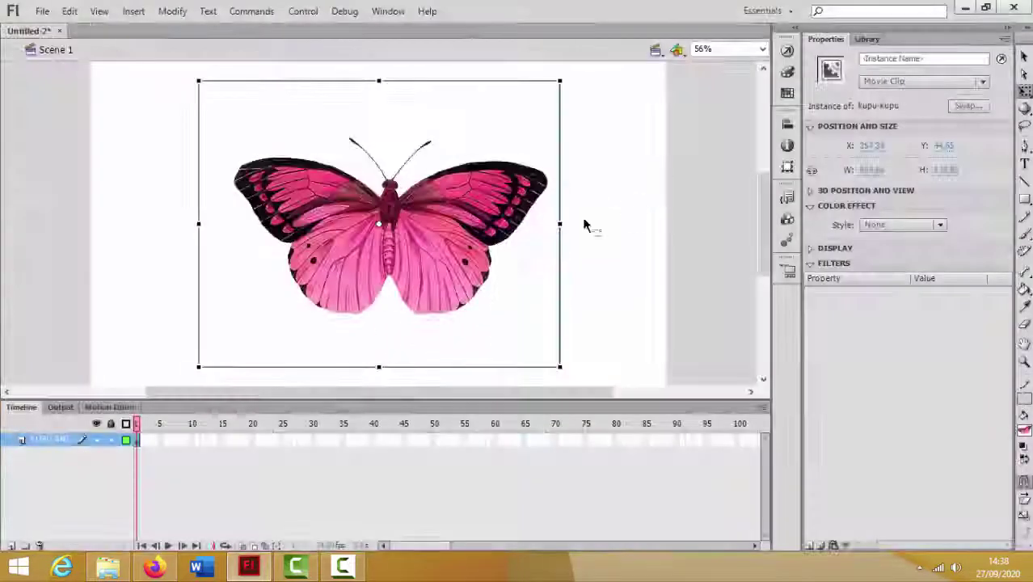
Step: Add a new layer beneath the butterfly layer, rename it Background, and select its first frame
click(679, 181)
click(433, 279)
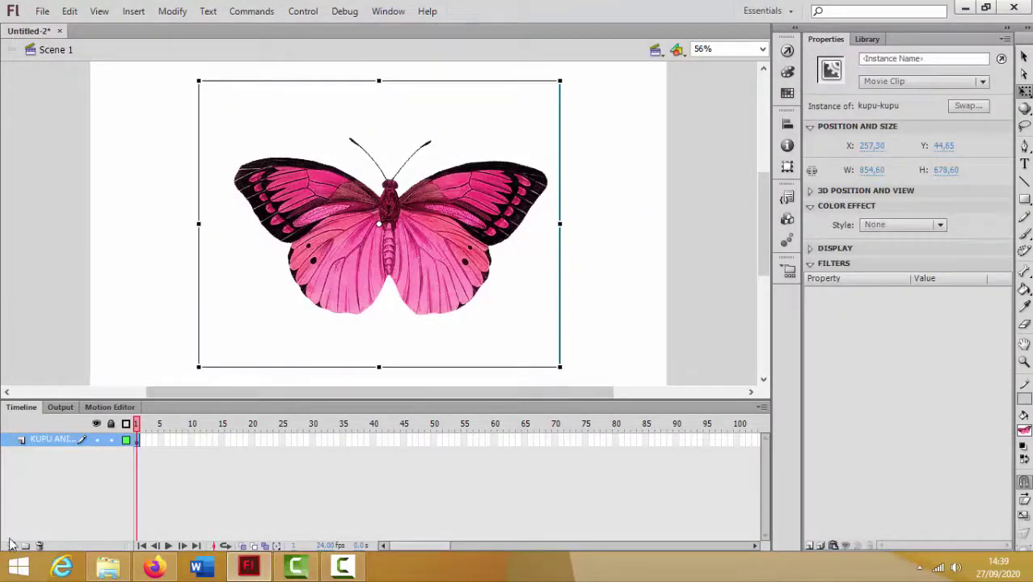
click(11, 546)
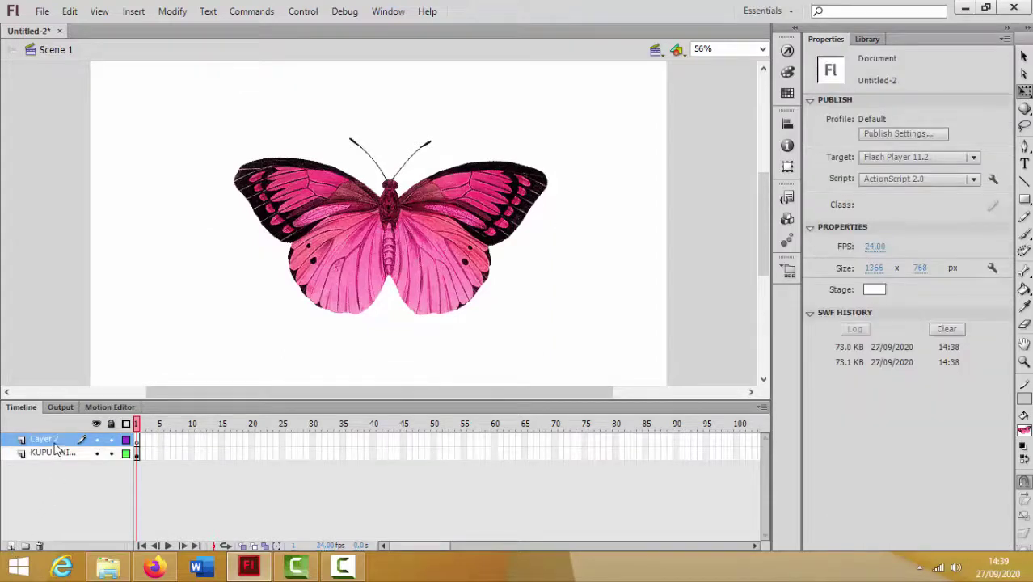
drag(45, 438, 53, 457)
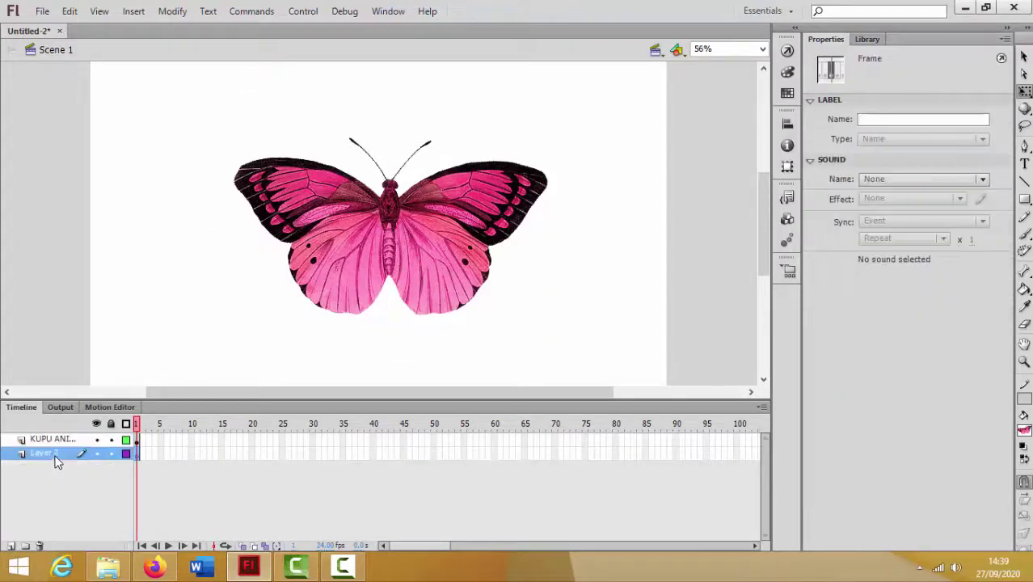
double_click(48, 453)
key(Return)
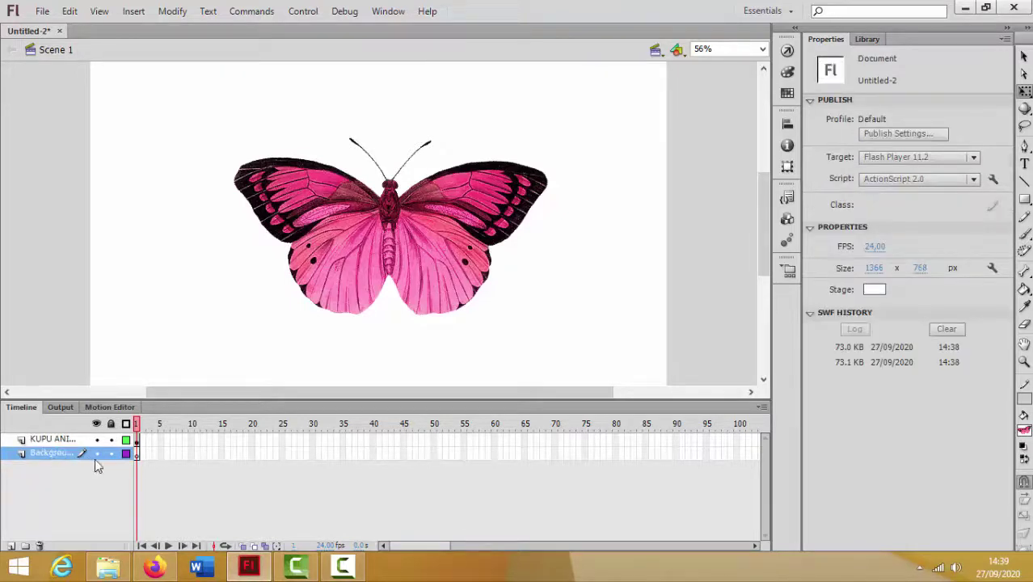
click(139, 456)
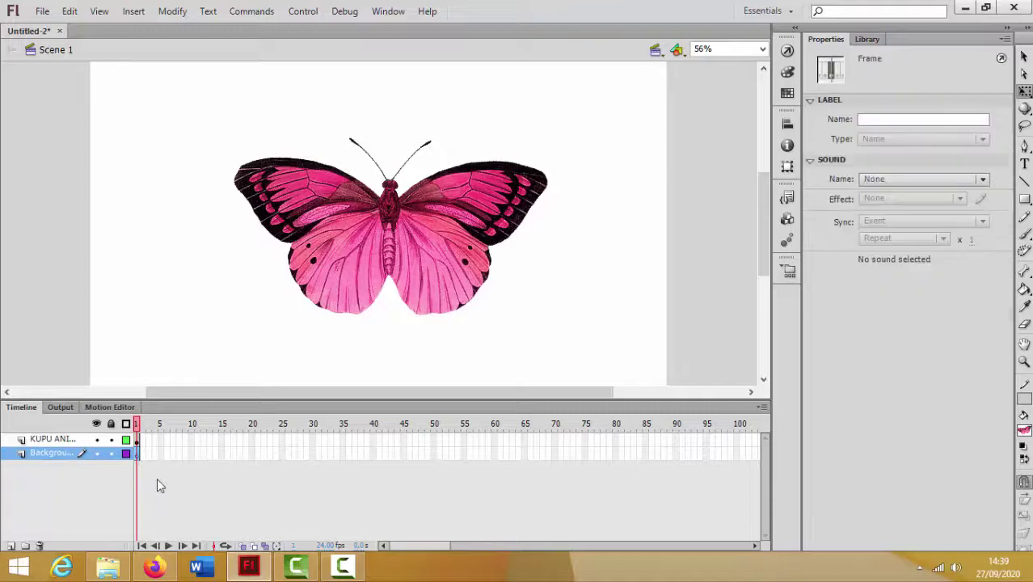
Step: Switch to Firefox and search Google Images for "bunga di taman"
click(154, 566)
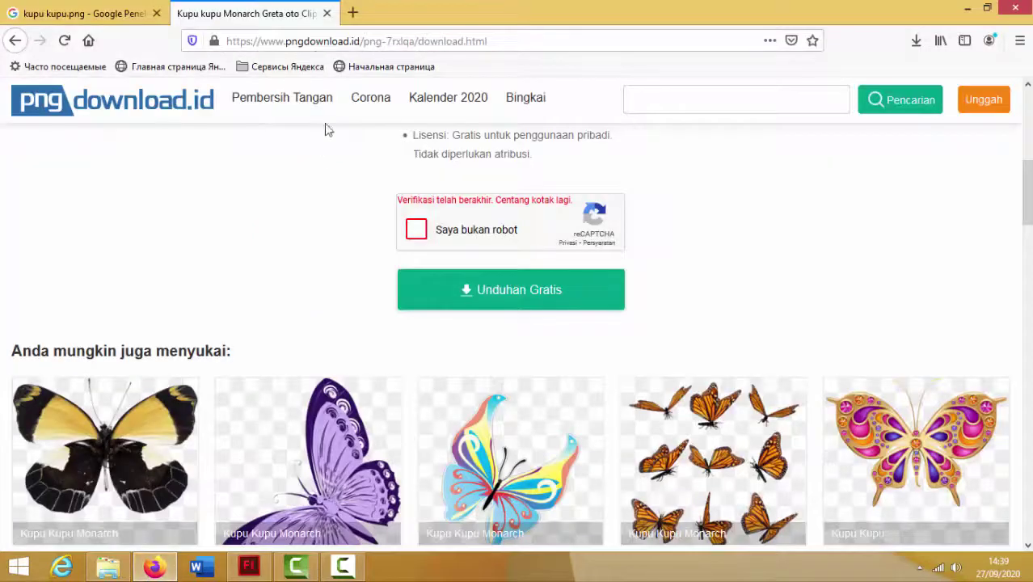
click(85, 14)
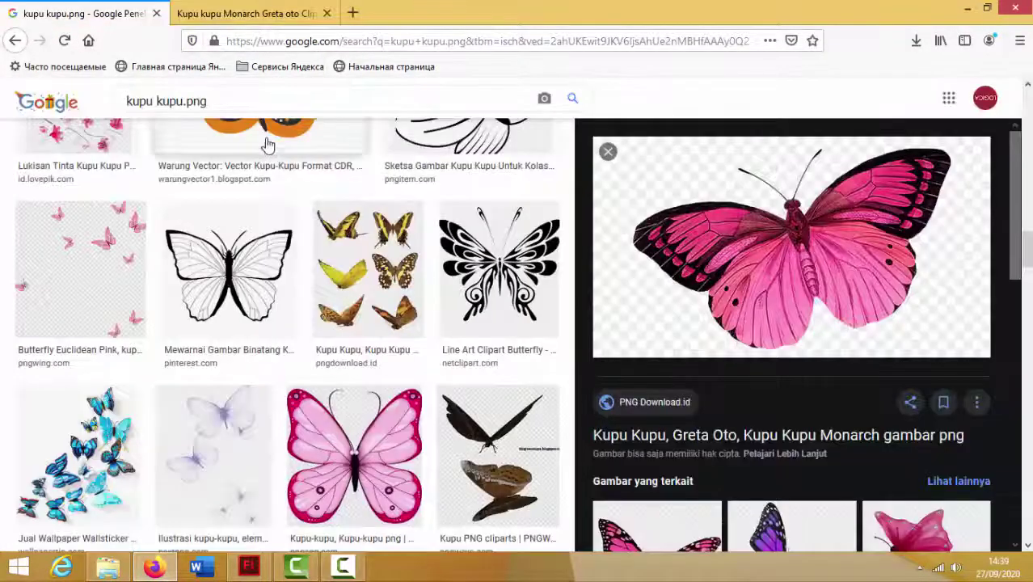
triple_click(198, 100)
text(bunga)
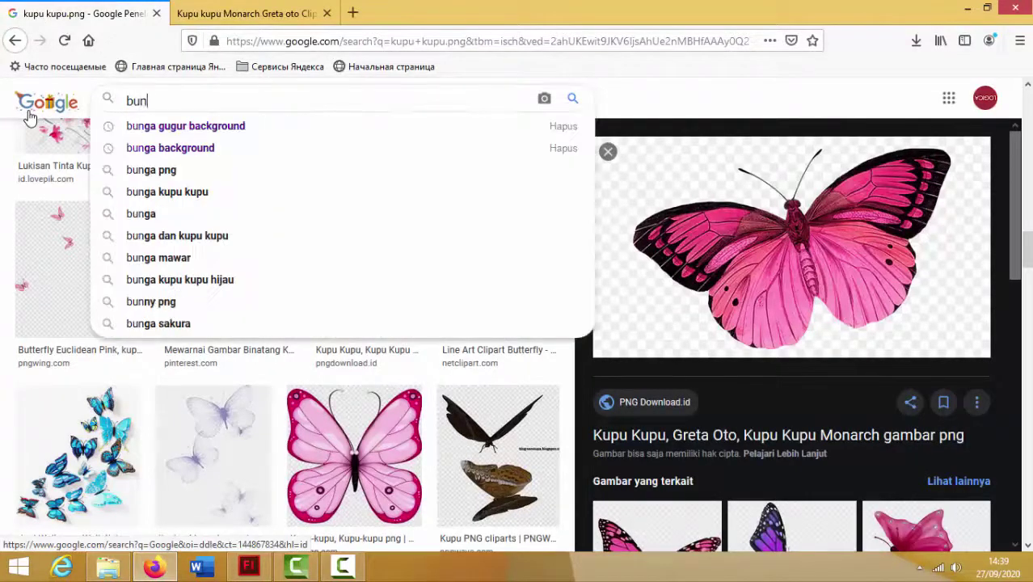
key(Down)
key(Down)
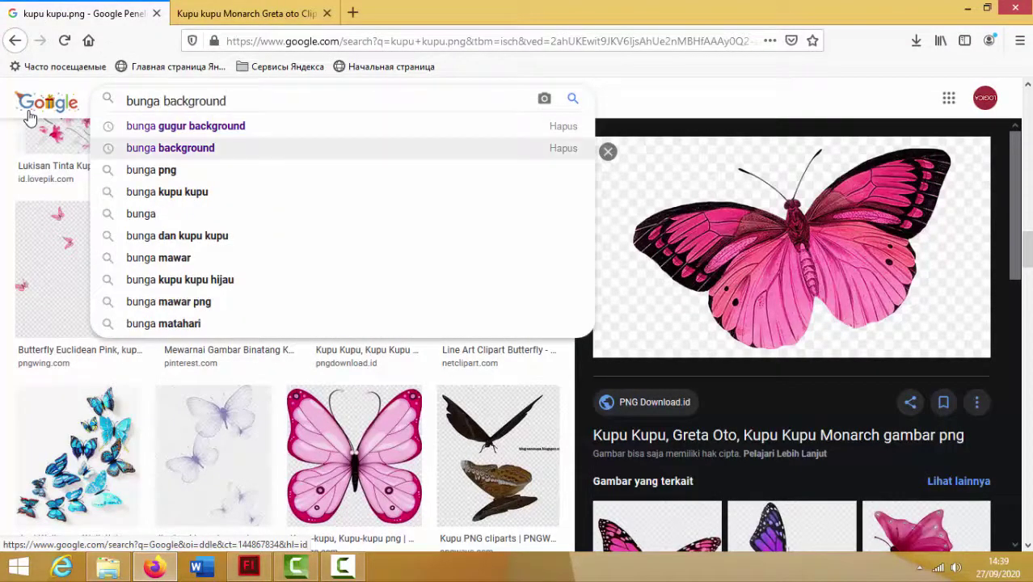
key(BackSpace)
key(BackSpace)
key(BackSpace)
key(BackSpace)
key(BackSpace)
key(BackSpace)
key(BackSpace)
key(BackSpace)
key(BackSpace)
key(BackSpace)
text(di taman)
key(Down)
key(Down)
key(Down)
key(Up)
key(Up)
key(Return)
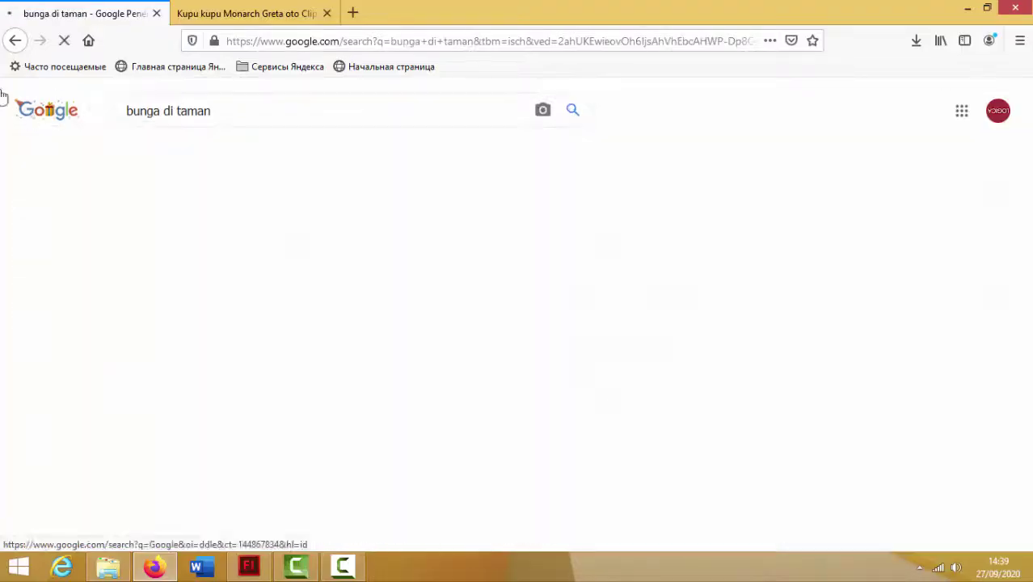
Step: Browse the flower garden image results, and shorten the image search to "bunga"
scroll(669, 300, down, 8)
scroll(669, 300, down, 15)
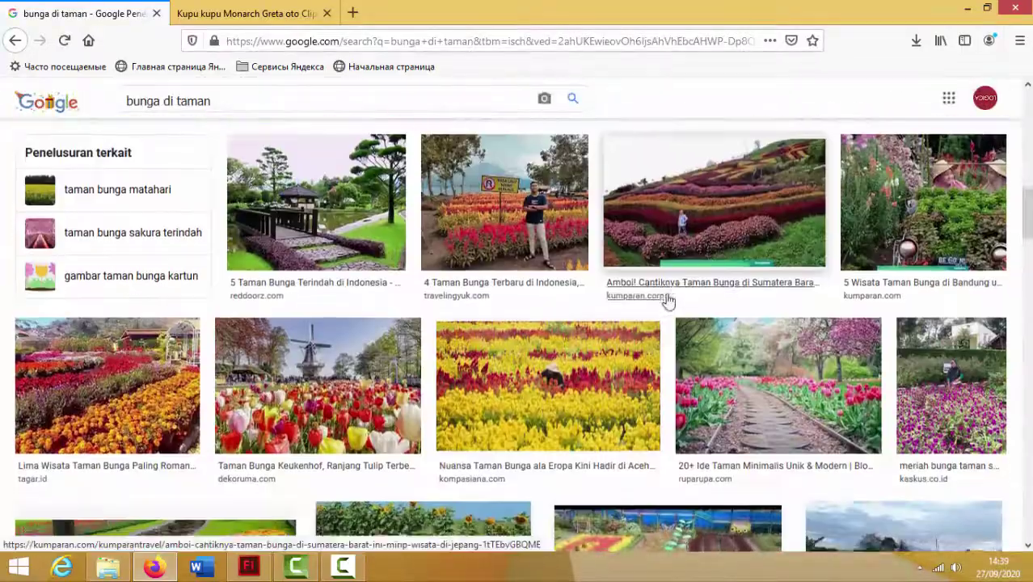
key(Home)
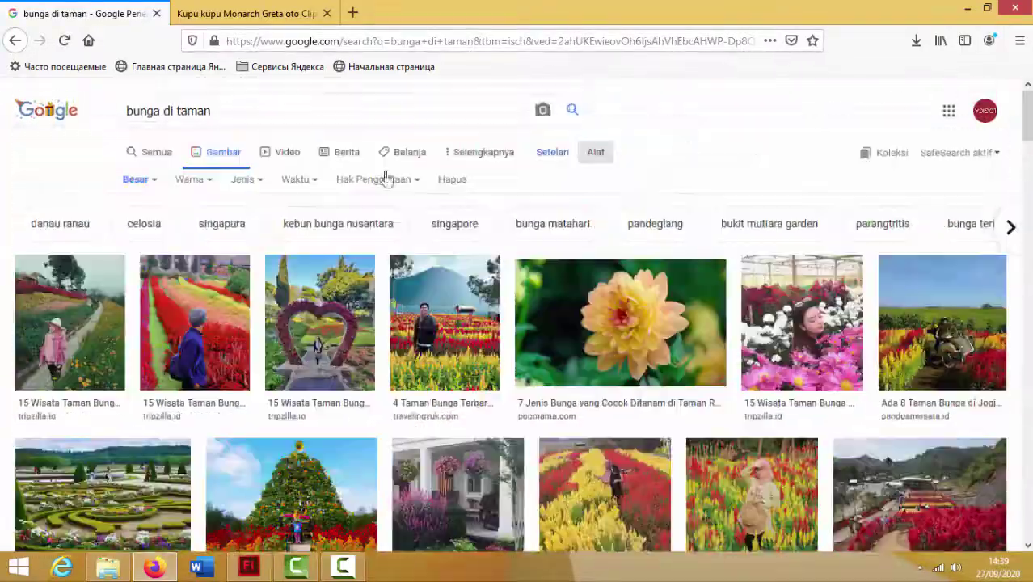
scroll(350, 214, down, 15)
scroll(1028, 315, up, 15)
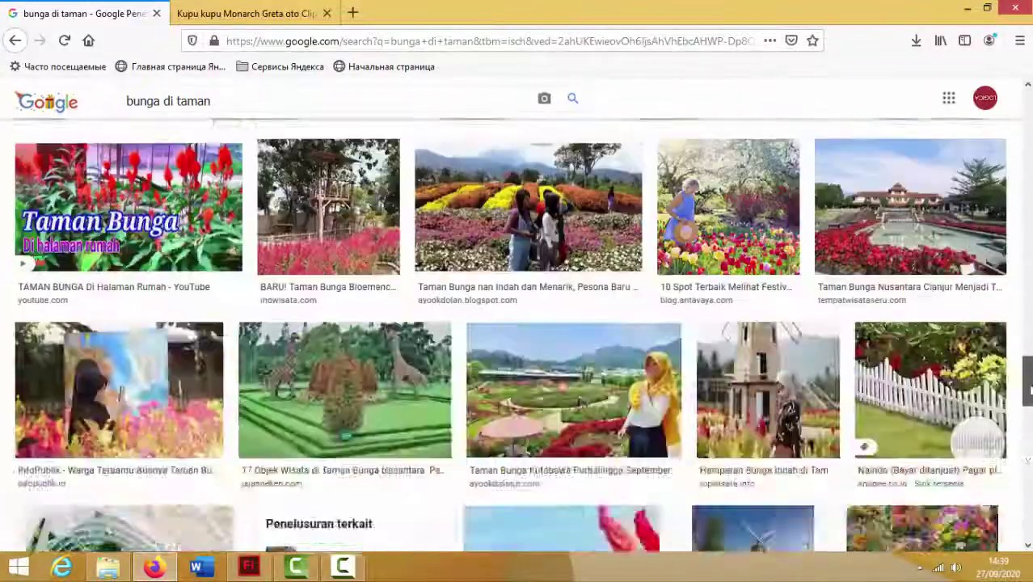
click(330, 104)
key(BackSpace)
key(BackSpace)
key(BackSpace)
key(BackSpace)
key(BackSpace)
key(BackSpace)
key(BackSpace)
key(BackSpace)
key(BackSpace)
key(Return)
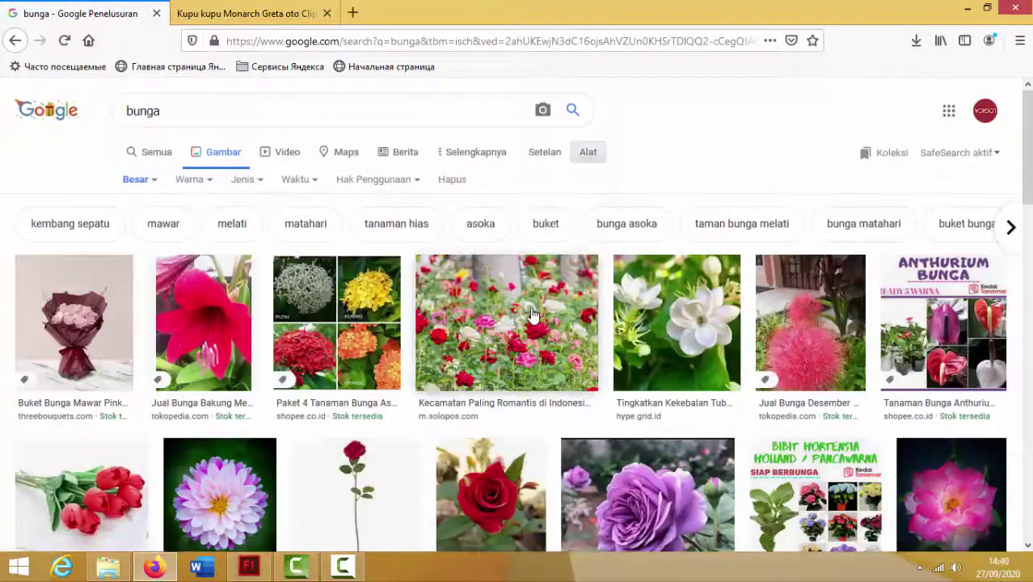
Step: Examine the rose garden photo and its related rose images as background candidates, closing the preview at the end
click(525, 331)
scroll(674, 360, down, 3)
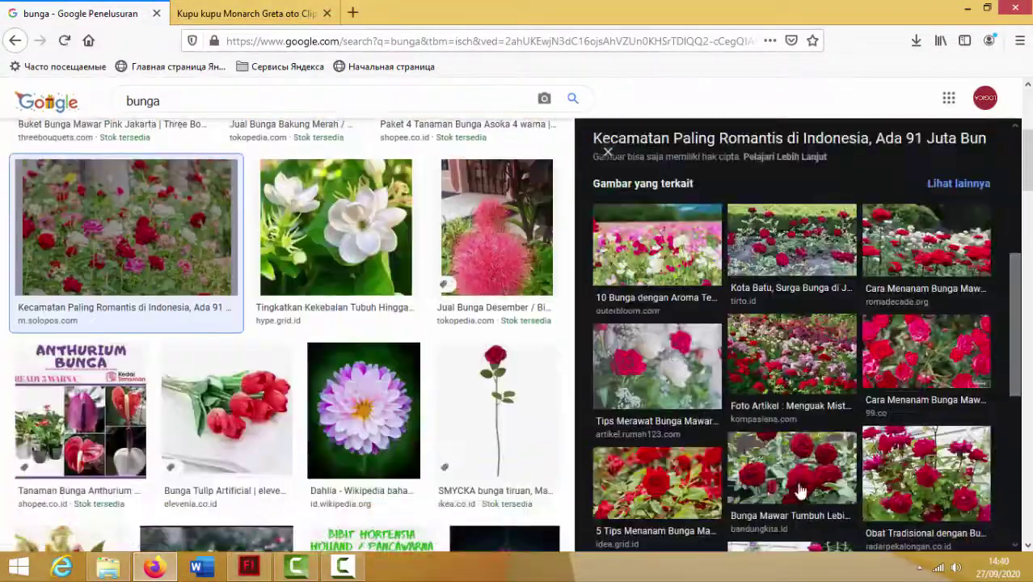
scroll(763, 301, down, 4)
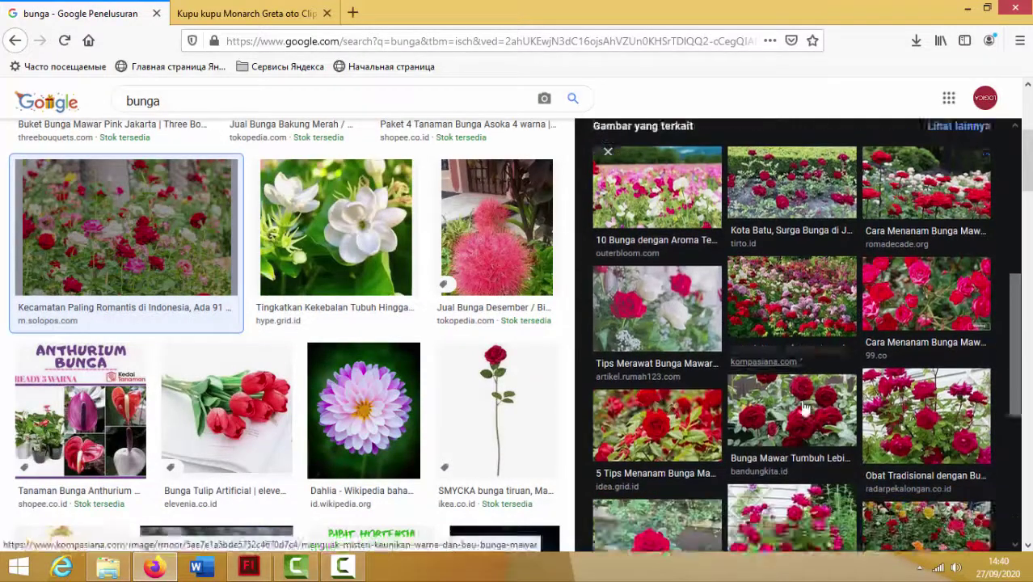
scroll(808, 323, up, 4)
click(925, 376)
scroll(767, 401, down, 3)
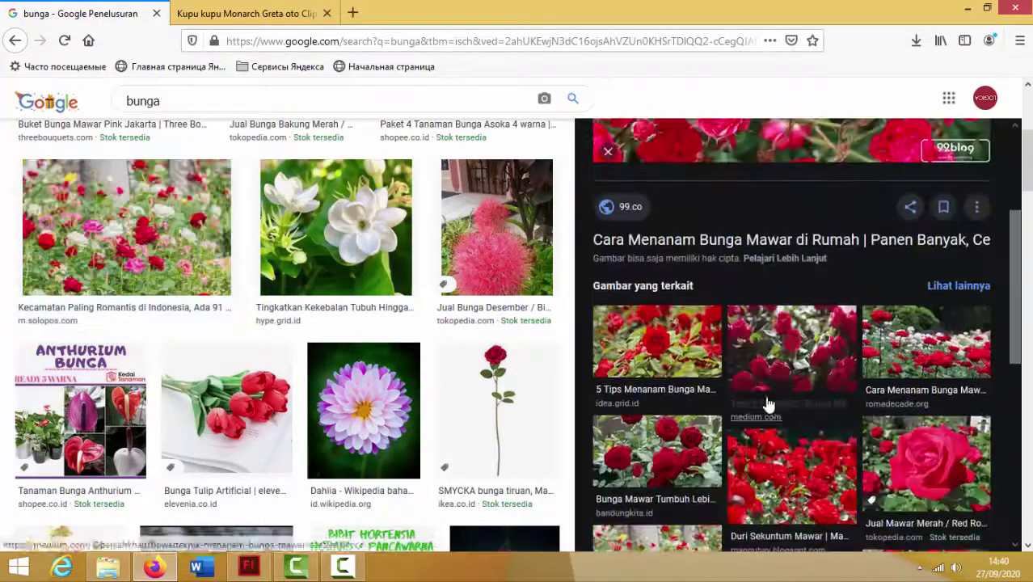
scroll(844, 440, down, 2)
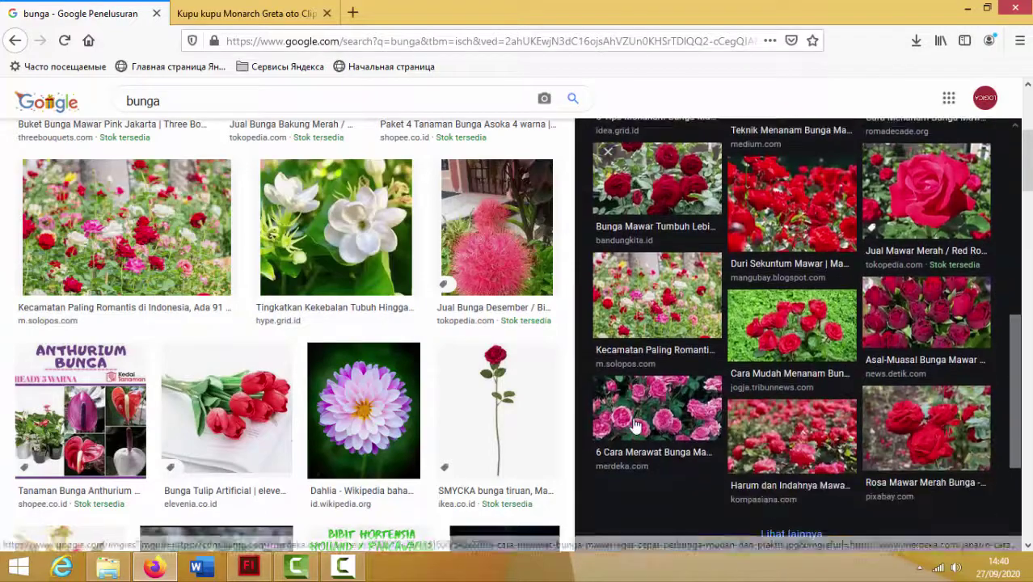
click(656, 412)
scroll(685, 374, down, 3)
click(606, 147)
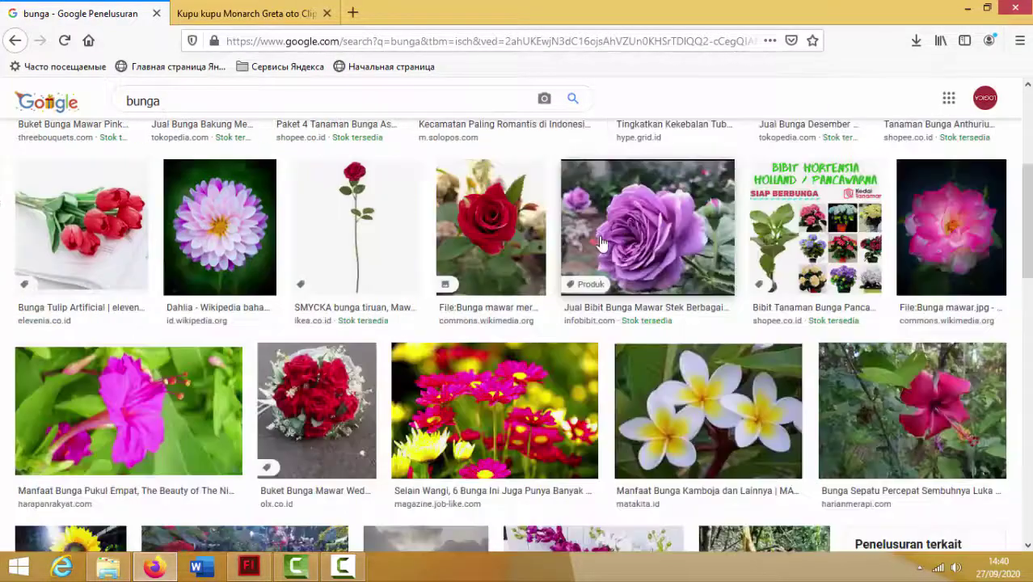
Step: Look further through the "bunga" results and examine the red chrysanthemum photo and its related images
scroll(602, 242, down, 7)
scroll(605, 263, down, 5)
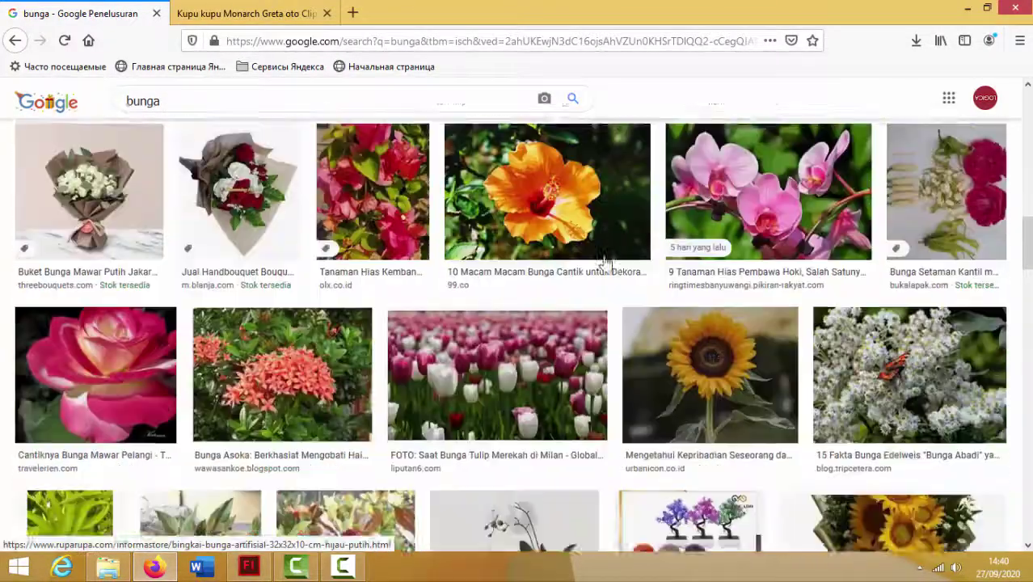
click(115, 275)
scroll(808, 244, down, 6)
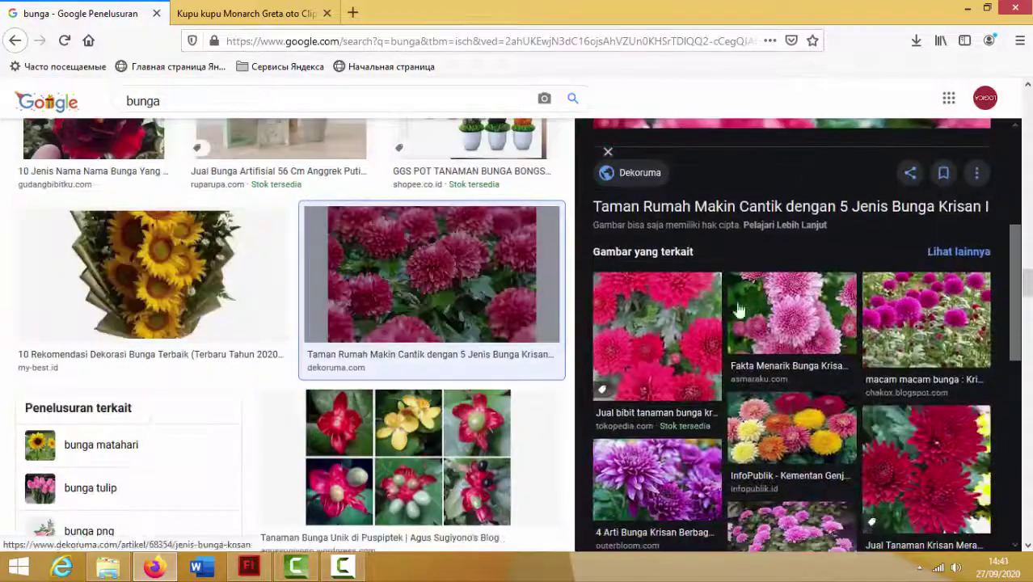
click(685, 356)
scroll(685, 355, down, 4)
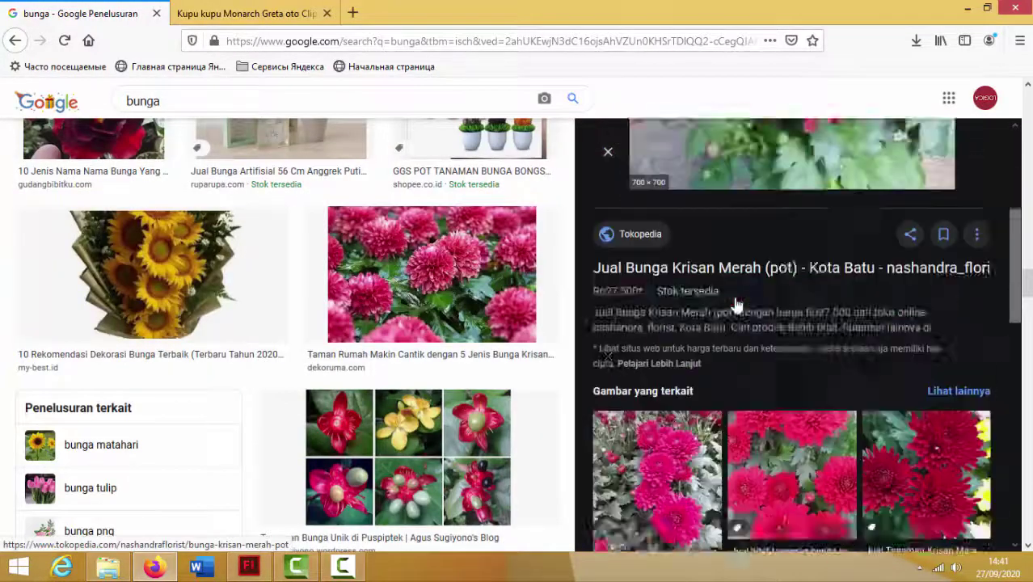
scroll(685, 356, up, 4)
scroll(243, 323, up, 5)
Step: Preview the white edelweiss photo with the orange butterfly and examine its related edelweiss images
click(131, 295)
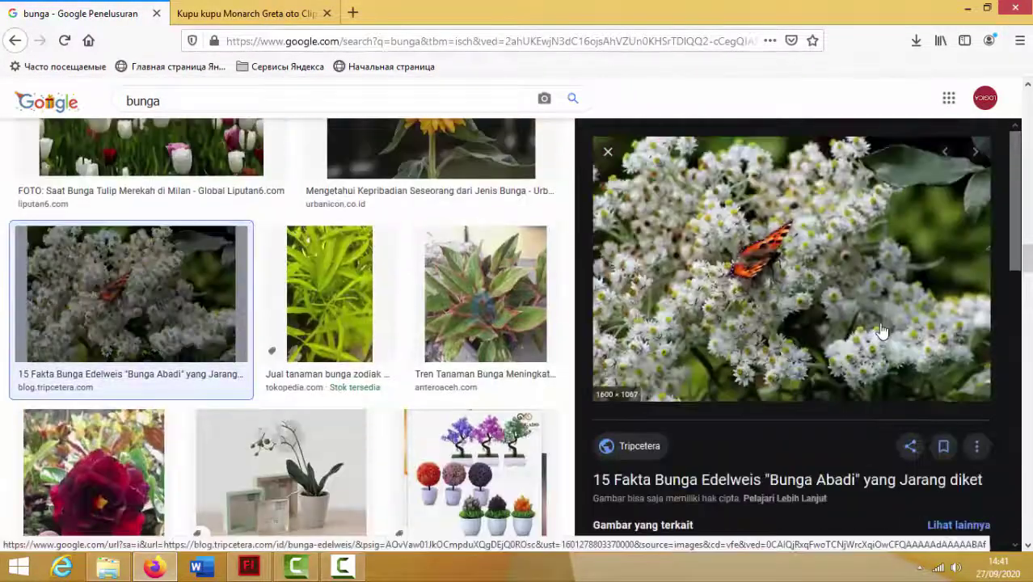
scroll(878, 331, down, 3)
scroll(808, 327, up, 3)
scroll(699, 325, down, 3)
click(700, 325)
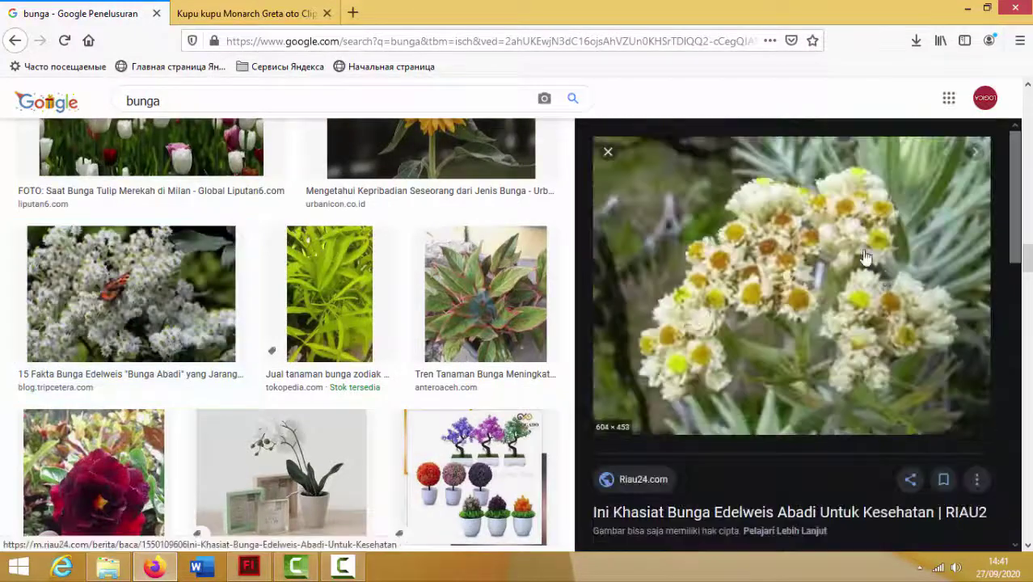
scroll(812, 279, down, 5)
scroll(841, 340, down, 3)
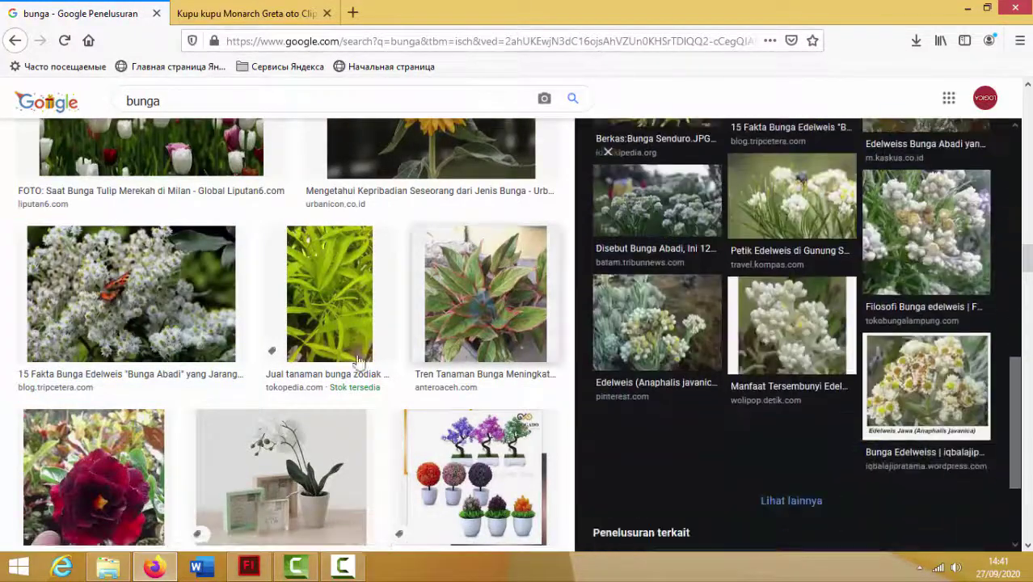
Step: Open the white edelweiss photo with the orange butterfly at full size and copy the image
click(131, 295)
right_click(713, 223)
click(880, 373)
right_click(518, 217)
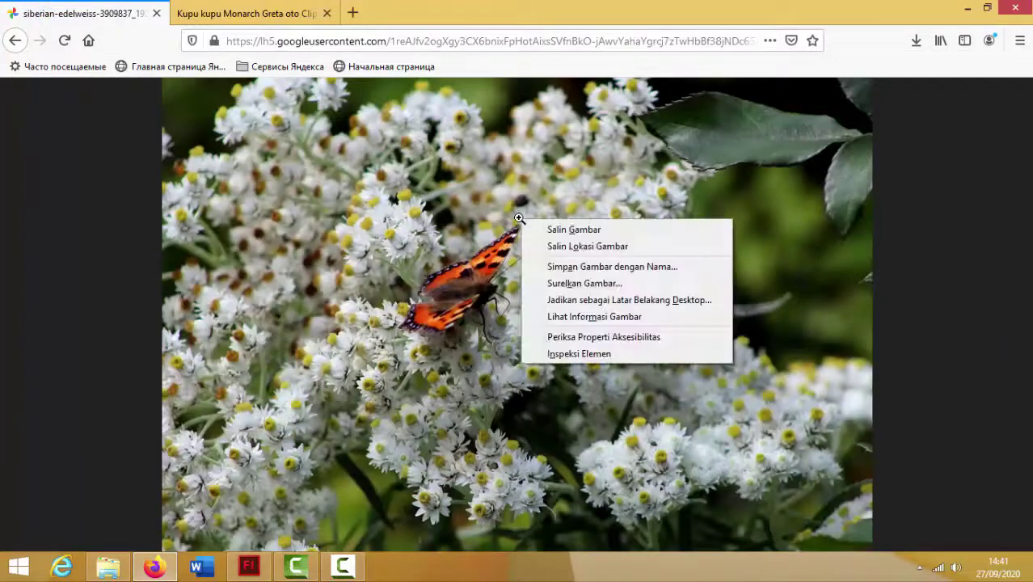
click(566, 245)
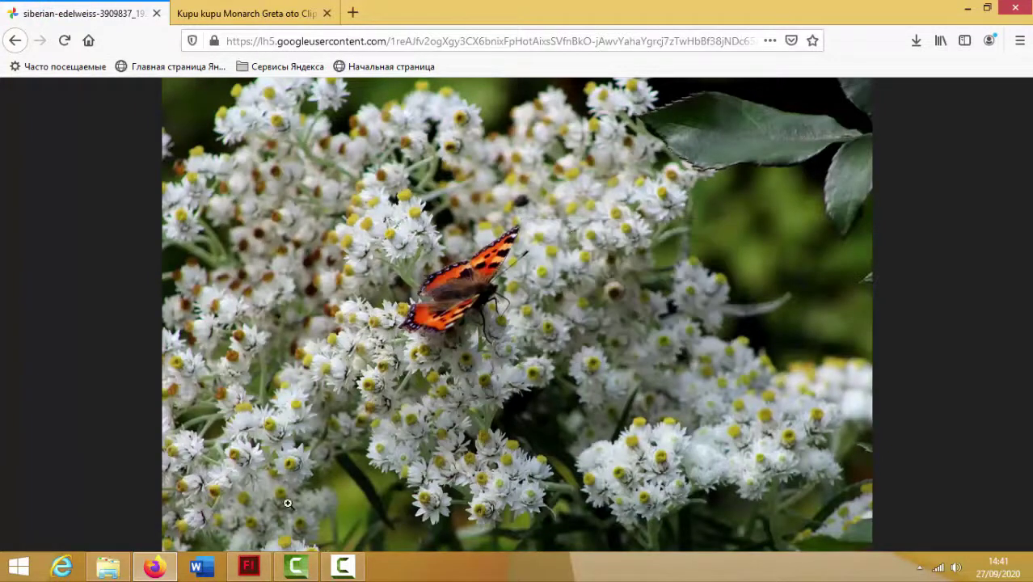
Step: Switch to Flash and paste the copied edelweiss photo into frame 1 of the Background layer
mouse_move(252, 571)
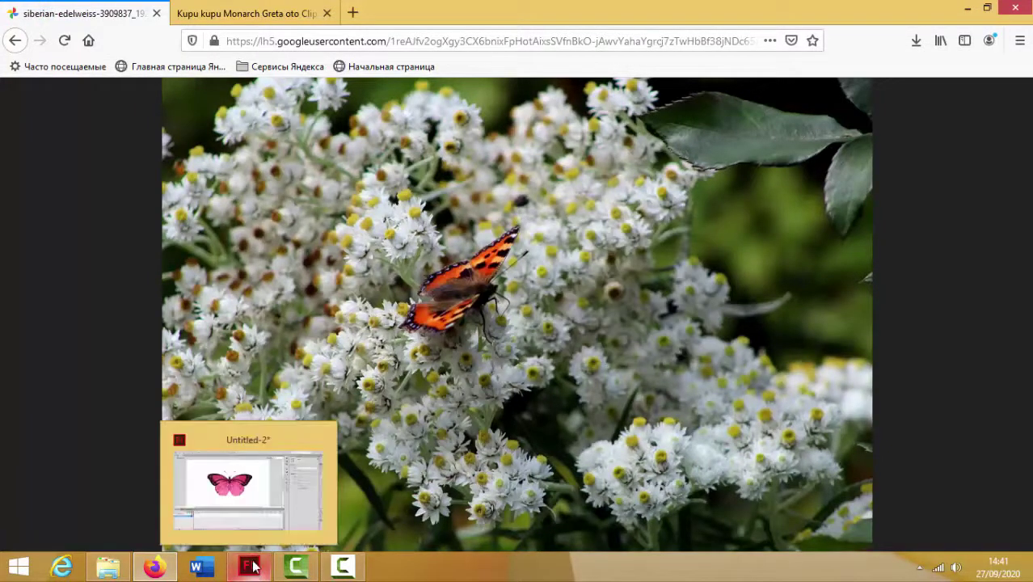
click(257, 498)
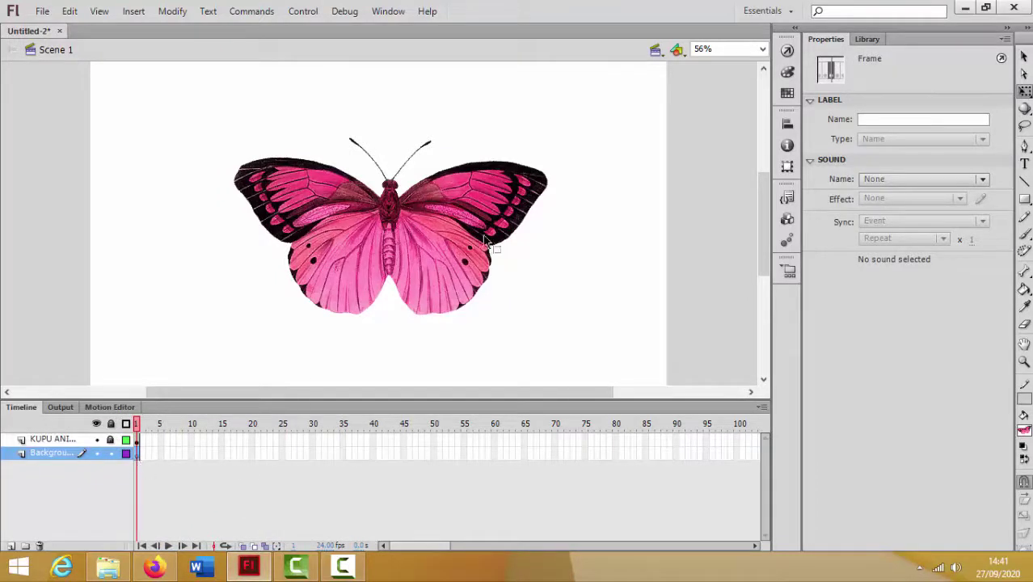
right_click(623, 139)
click(657, 179)
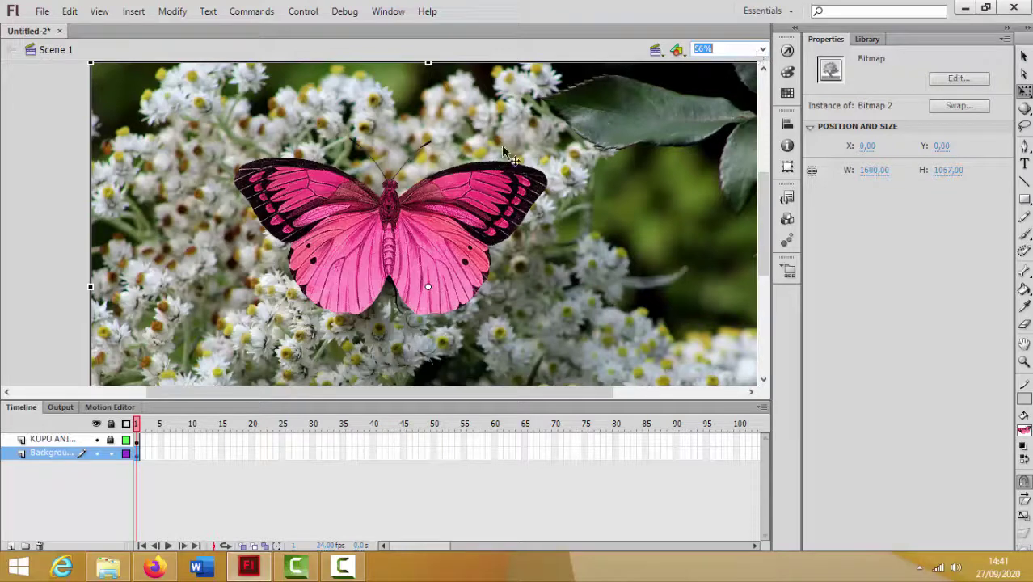
Step: Scale the edelweiss photo down to about 1288 × 859 and align it to the stage's left and top edges
click(230, 125)
drag(161, 109, 164, 148)
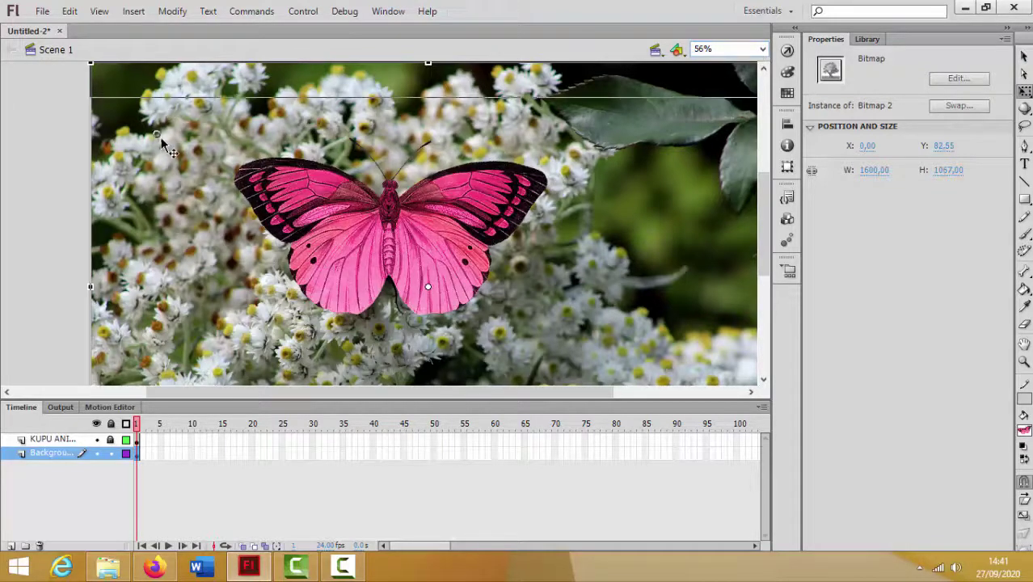
drag(94, 103, 153, 143)
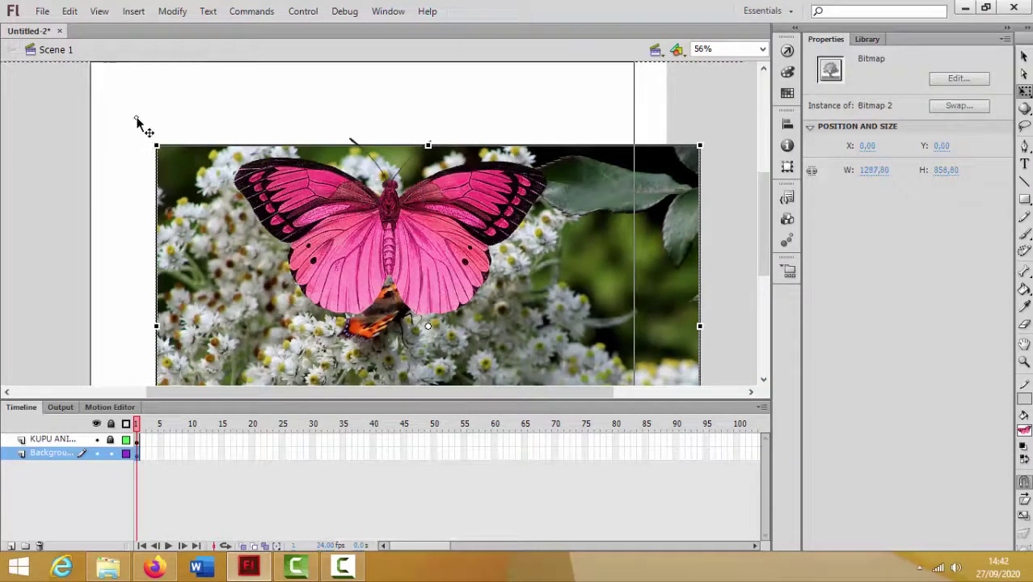
key(ctrl+alt+1)
key(ctrl+alt+4)
Step: Enlarge the edelweiss photo to about 1507 × 1005 so it covers the stage, positioned at about X -77, Y 0
drag(770, 226, 723, 271)
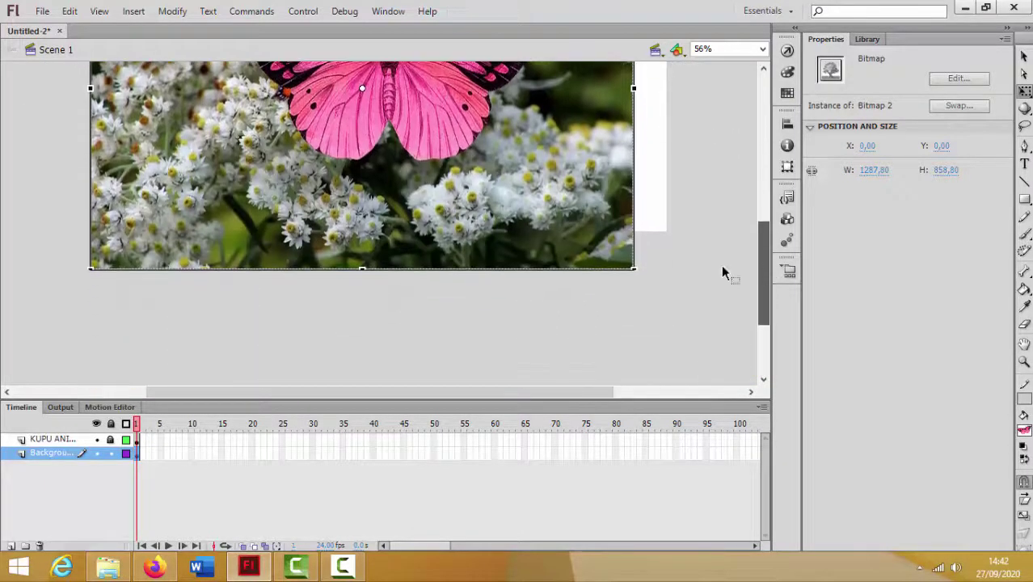
drag(633, 269, 678, 314)
drag(770, 285, 745, 208)
mouse_move(574, 204)
mouse_down()
mouse_move(632, 230)
mouse_move(591, 236)
mouse_move(573, 214)
mouse_up()
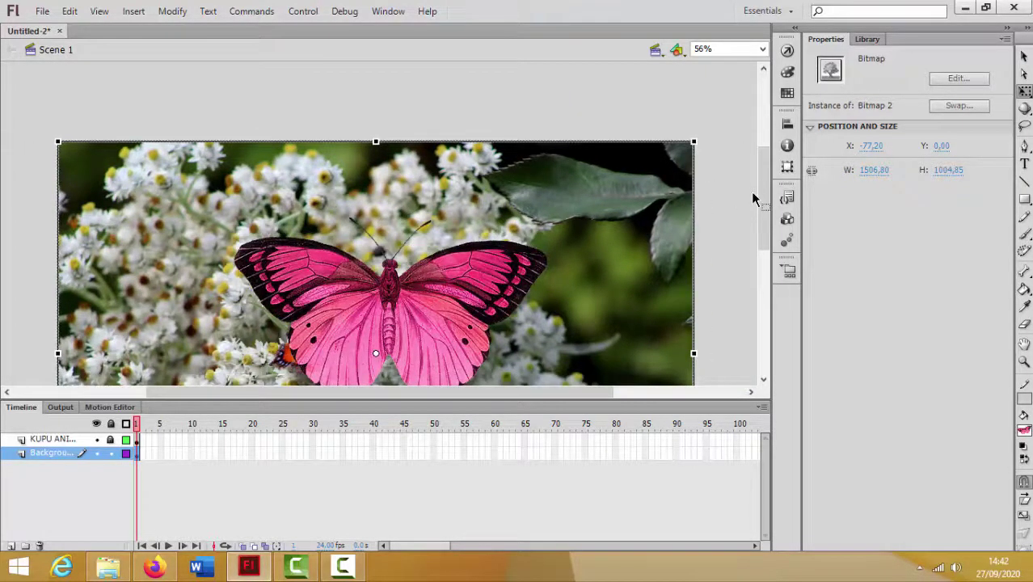
mouse_move(759, 194)
mouse_down()
mouse_move(766, 275)
mouse_move(778, 228)
mouse_move(769, 203)
mouse_up()
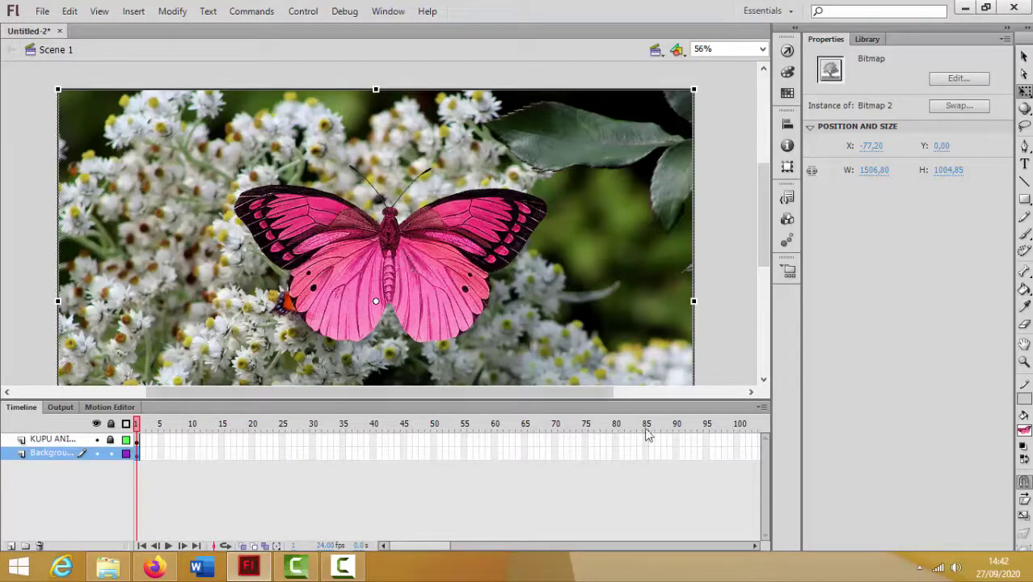
Step: Insert a keyframe at frame 100 of the Background layer and move the photo up to about Y -203 there
click(736, 453)
right_click(736, 452)
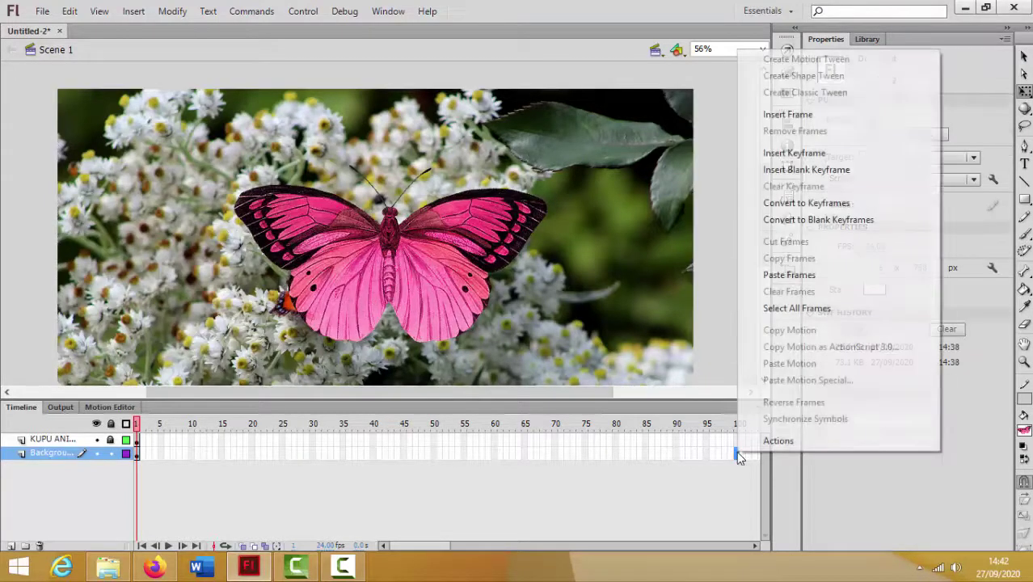
click(812, 161)
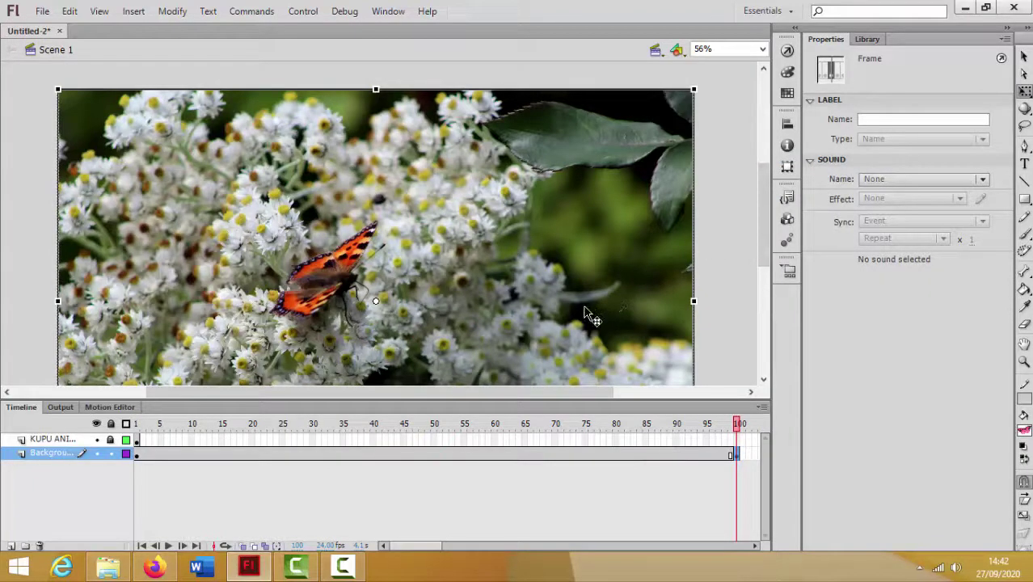
drag(585, 309, 575, 243)
scroll(572, 255, down, 1)
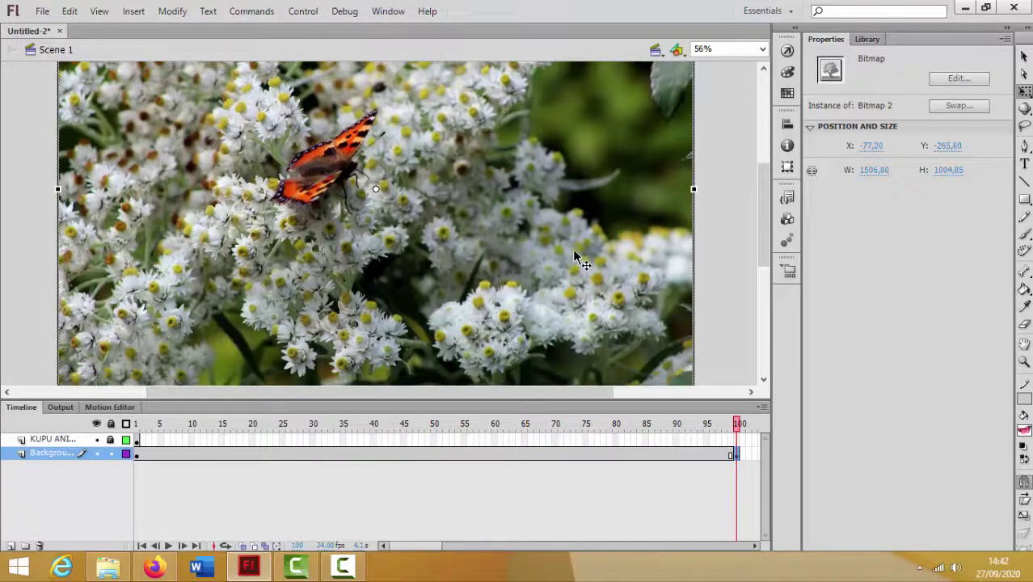
scroll(583, 284, up, 1)
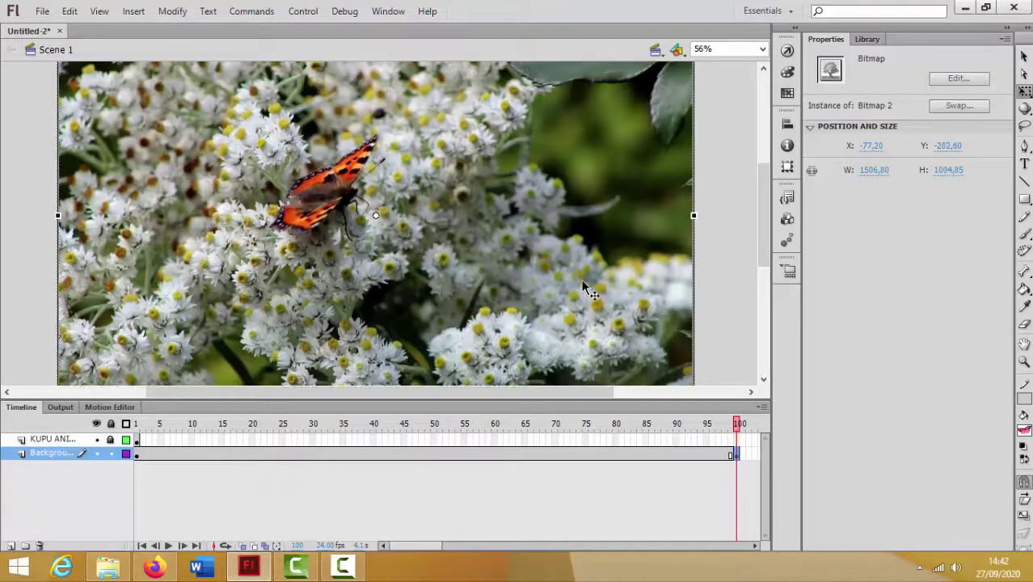
scroll(685, 234, up, 5)
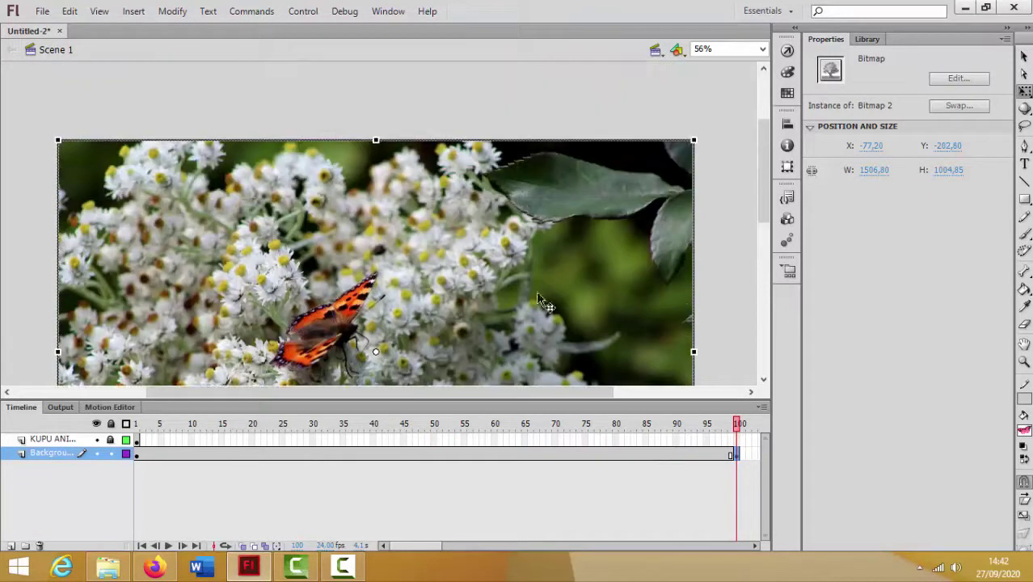
Step: At frame 1 of the Background layer, move the edelweiss photo straight up to about Y -233
click(134, 454)
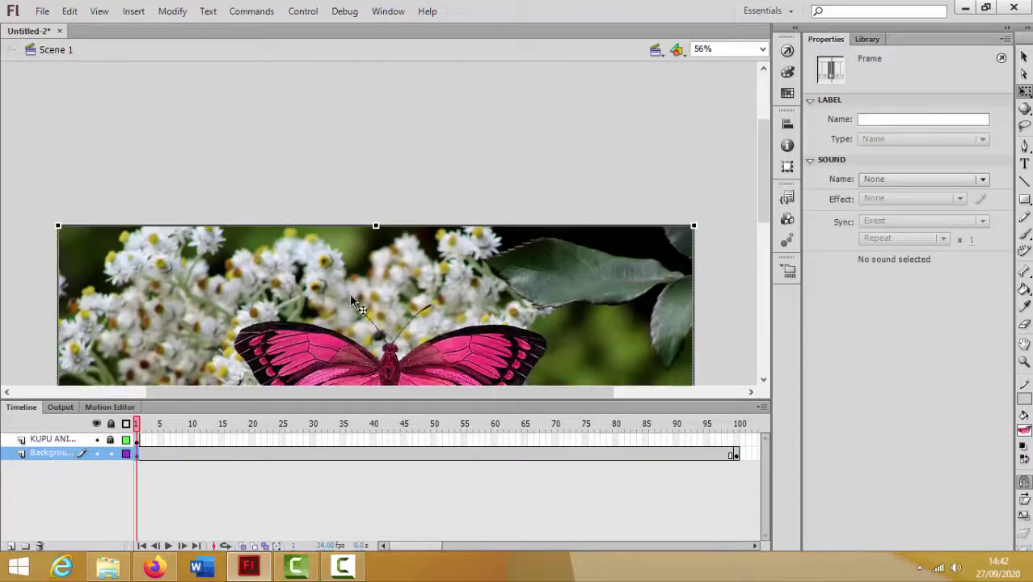
click(356, 300)
scroll(356, 301, down, 2)
drag(426, 306, 449, 240)
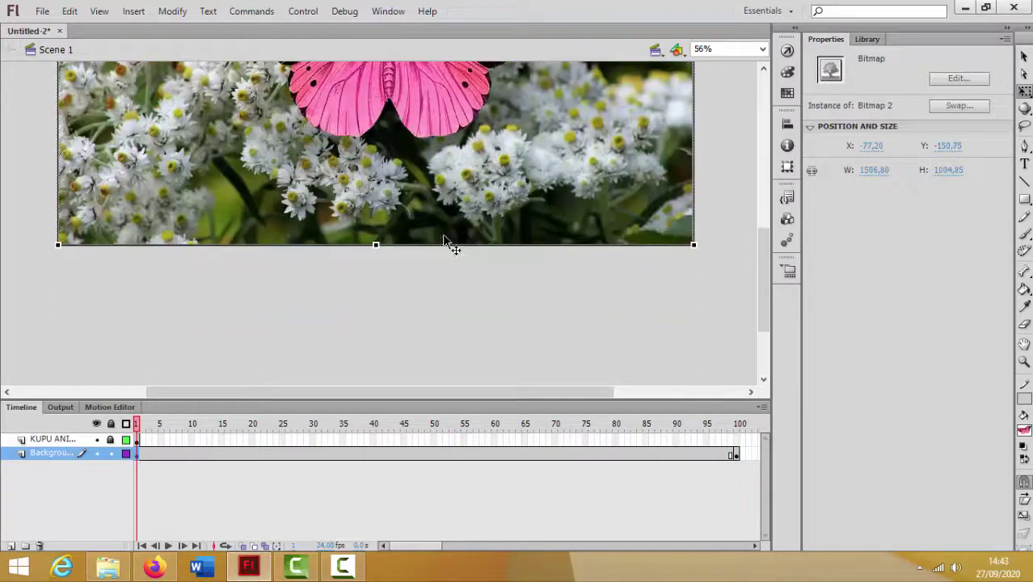
scroll(457, 179, down, 1)
drag(459, 181, 472, 206)
Step: Create a classic tween between the Background layer's keyframes at frames 1 and 100, and scrub back to preview the motion
right_click(420, 454)
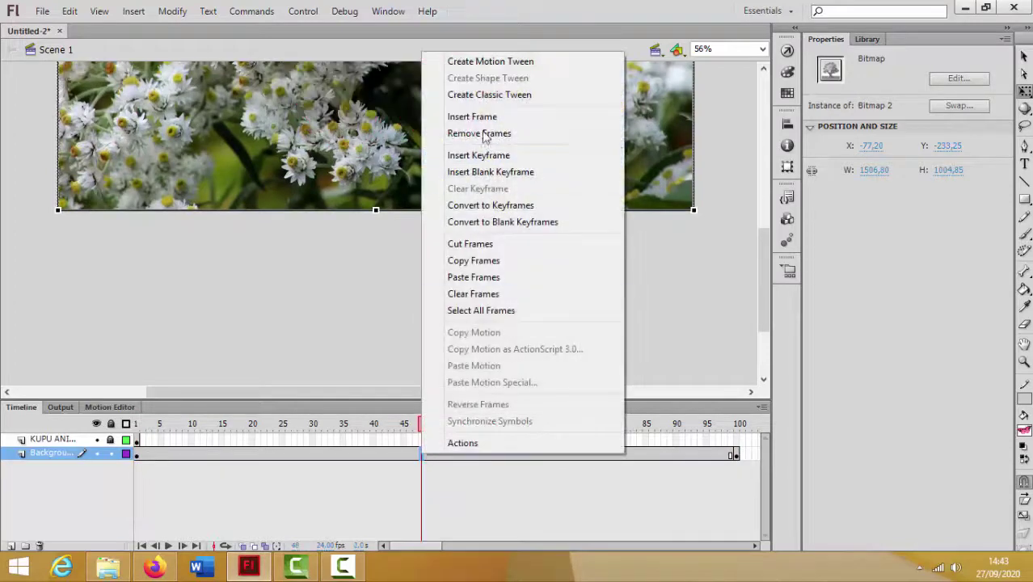
click(485, 94)
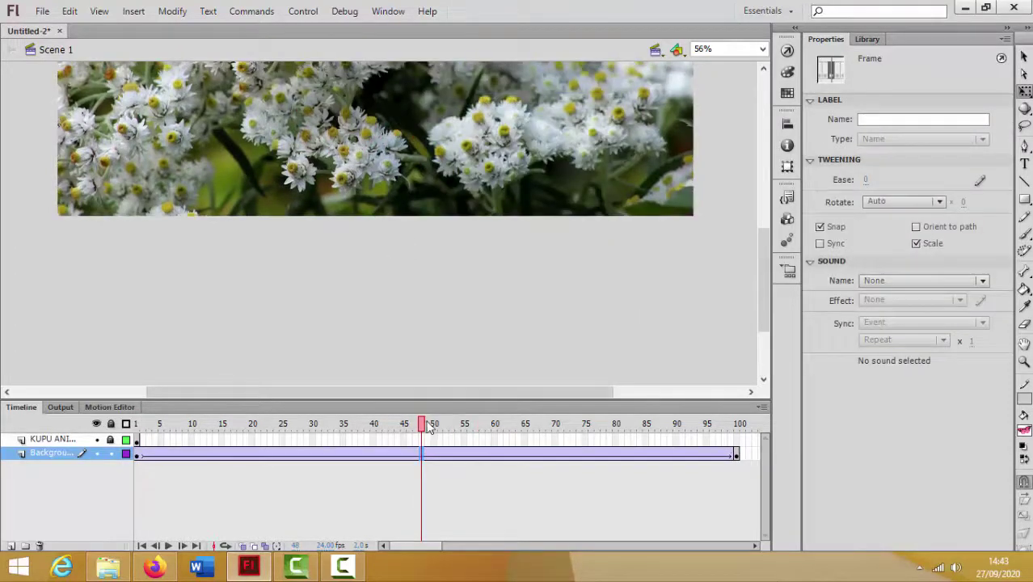
drag(425, 429, 246, 424)
click(475, 353)
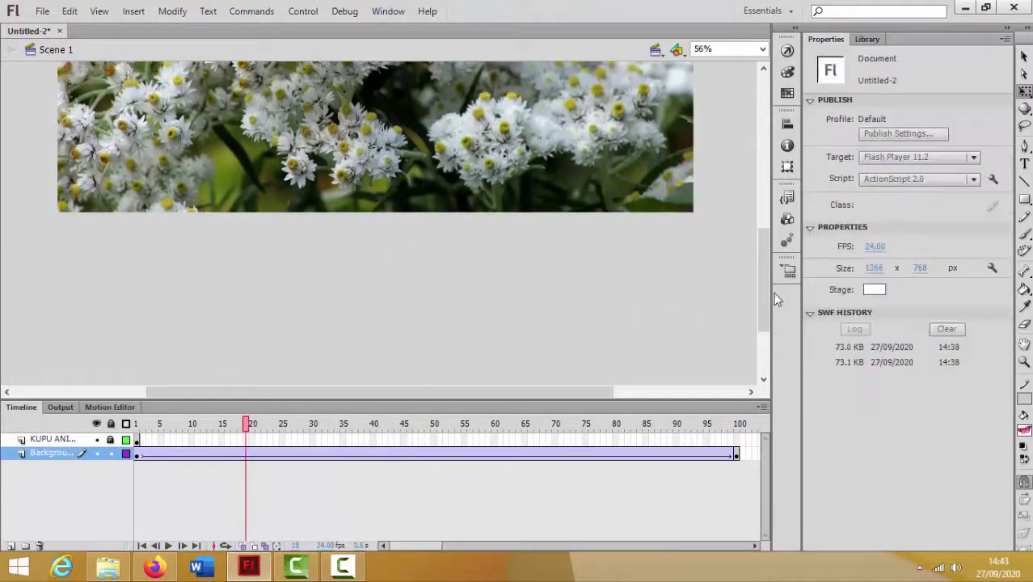
Step: Preview the background motion, lock the Background layer at frame 1 and unlock the KUPU ANIMASI layer
drag(766, 292, 764, 231)
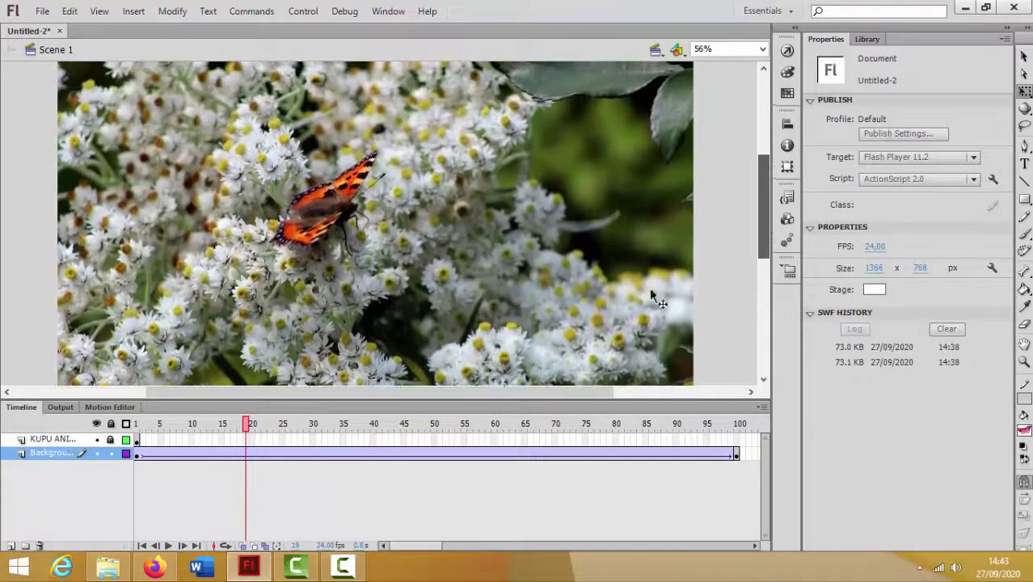
drag(250, 429, 670, 465)
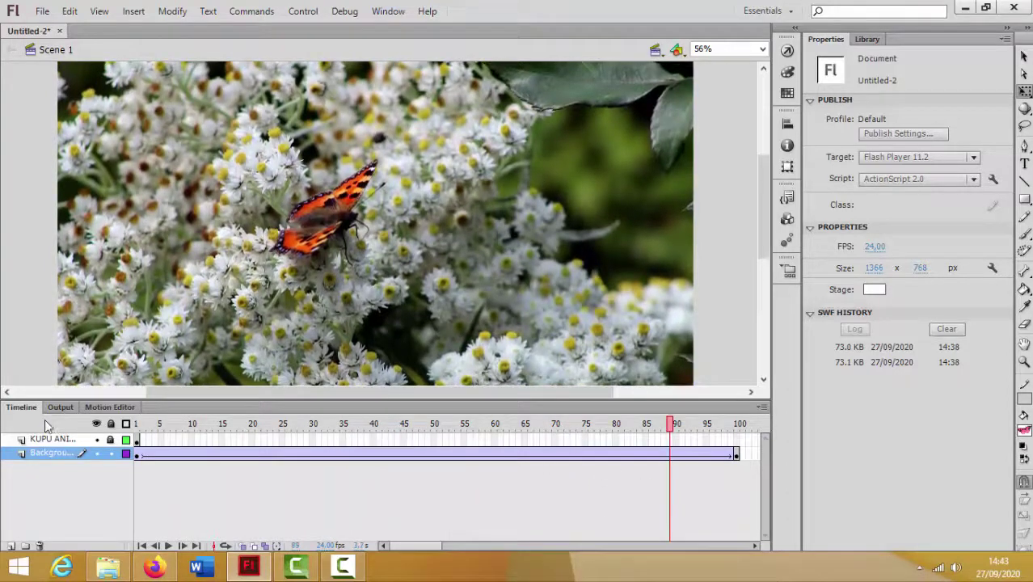
click(139, 439)
click(445, 279)
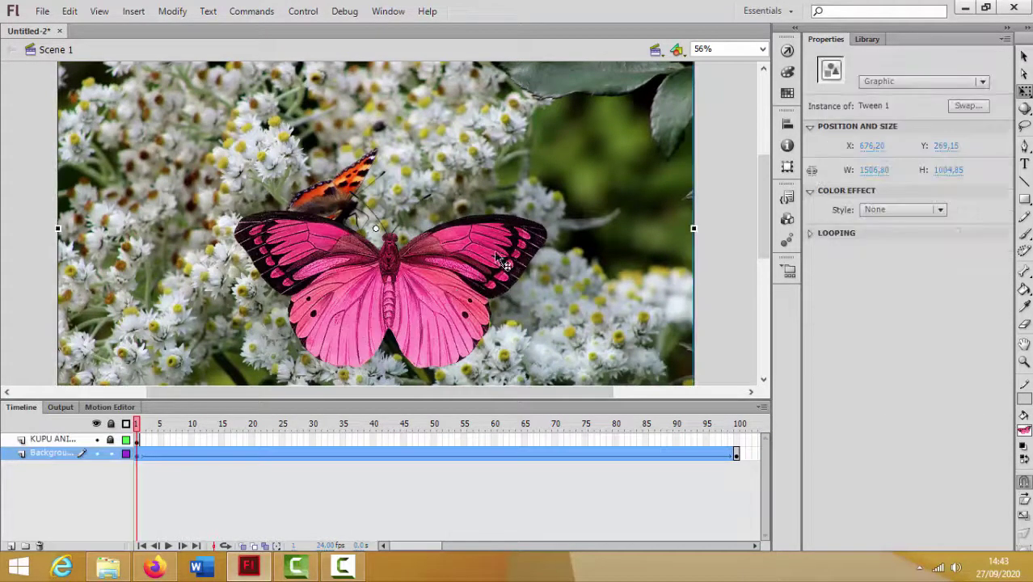
click(111, 452)
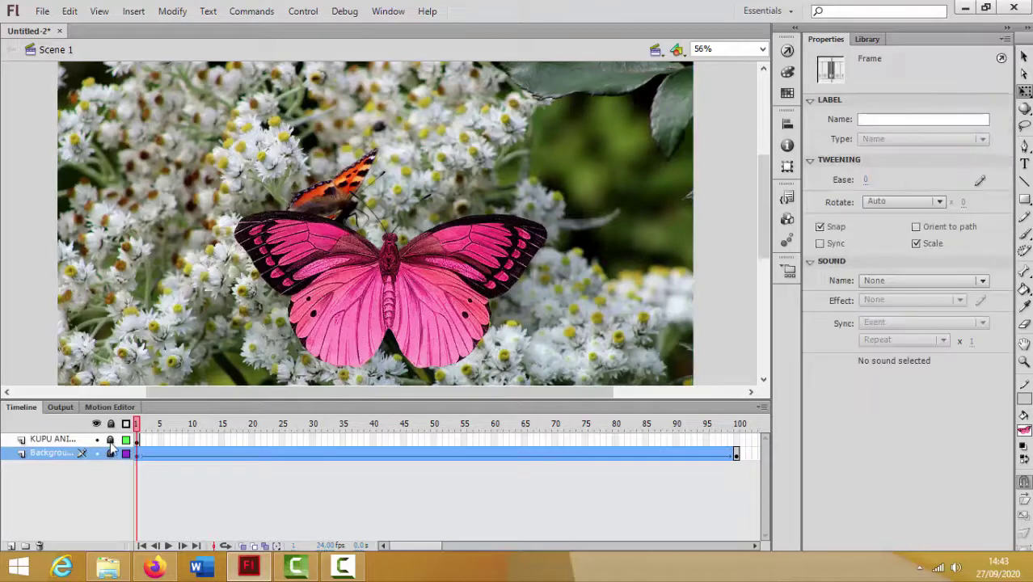
click(139, 440)
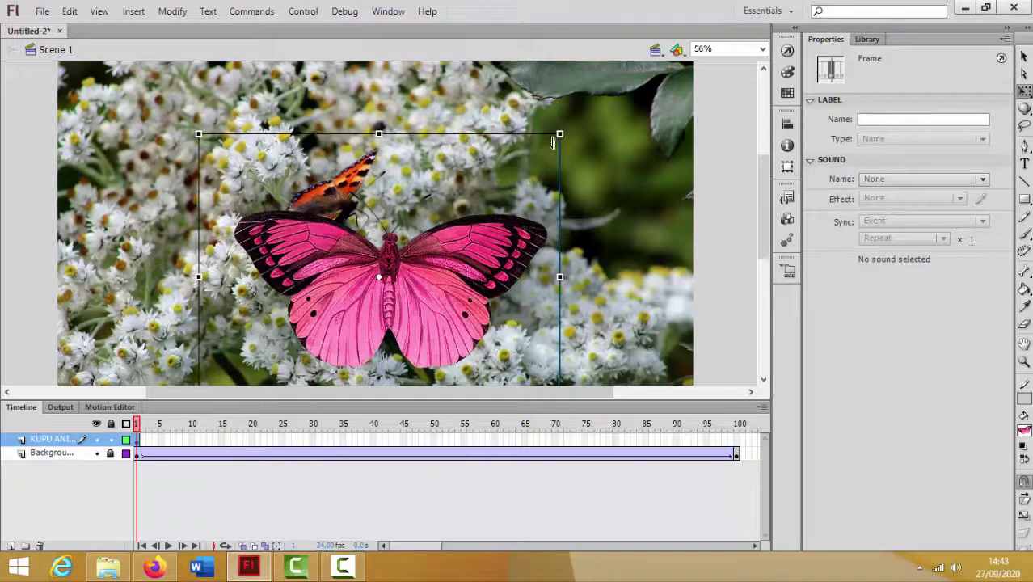
Step: Shrink the pink butterfly in frame 1 and move it over the flowers to the lower right of the orange butterfly
drag(560, 133, 496, 183)
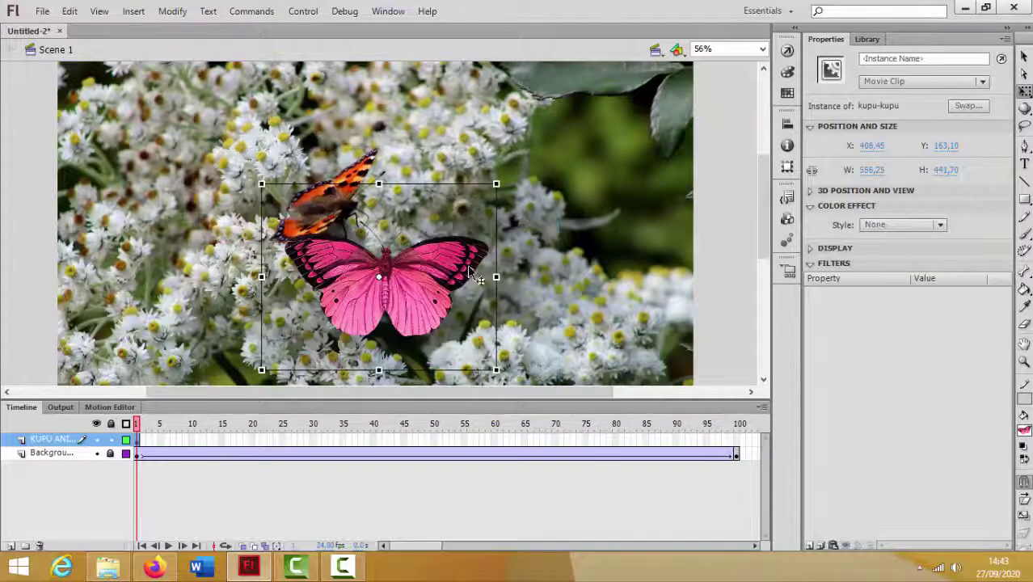
drag(476, 267, 481, 253)
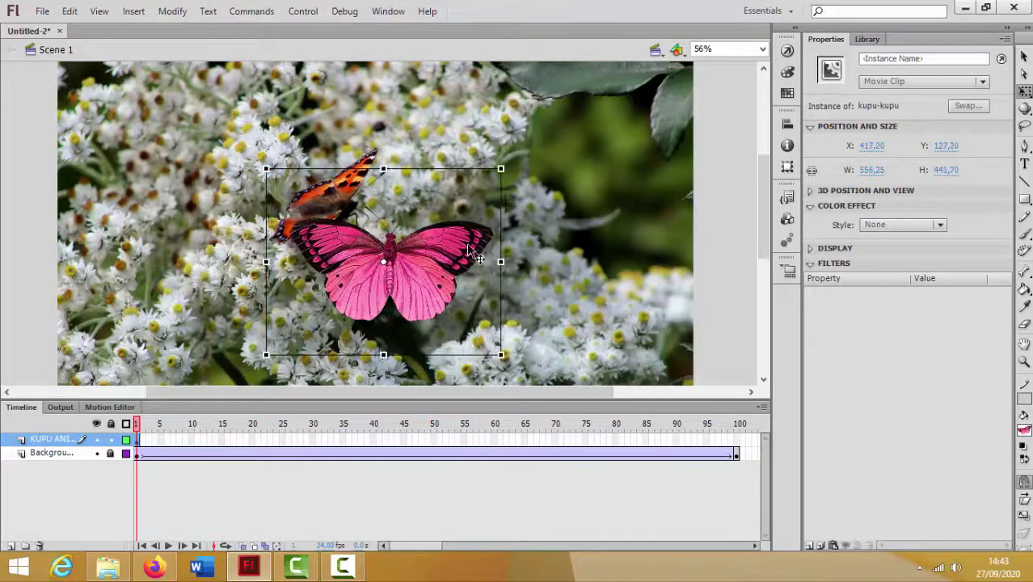
drag(501, 169, 493, 174)
drag(449, 258, 556, 293)
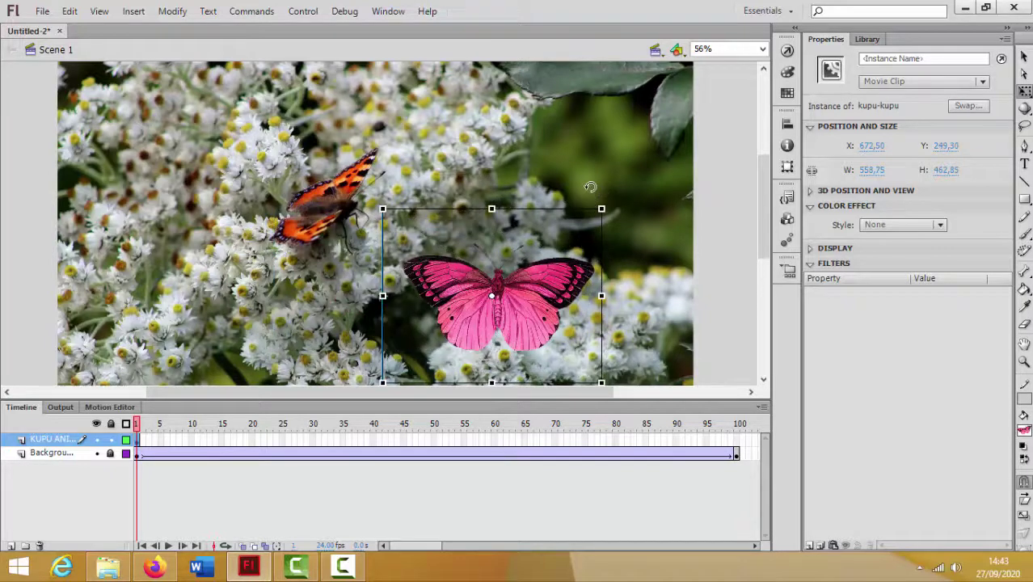
Step: Rotate the pink butterfly slightly counterclockwise and nudge it right to about X 719, Y 278
drag(595, 187, 585, 184)
key(shift+Right)
key(shift+Right)
key(shift+Right)
key(shift+Right)
key(shift+Right)
key(shift+Right)
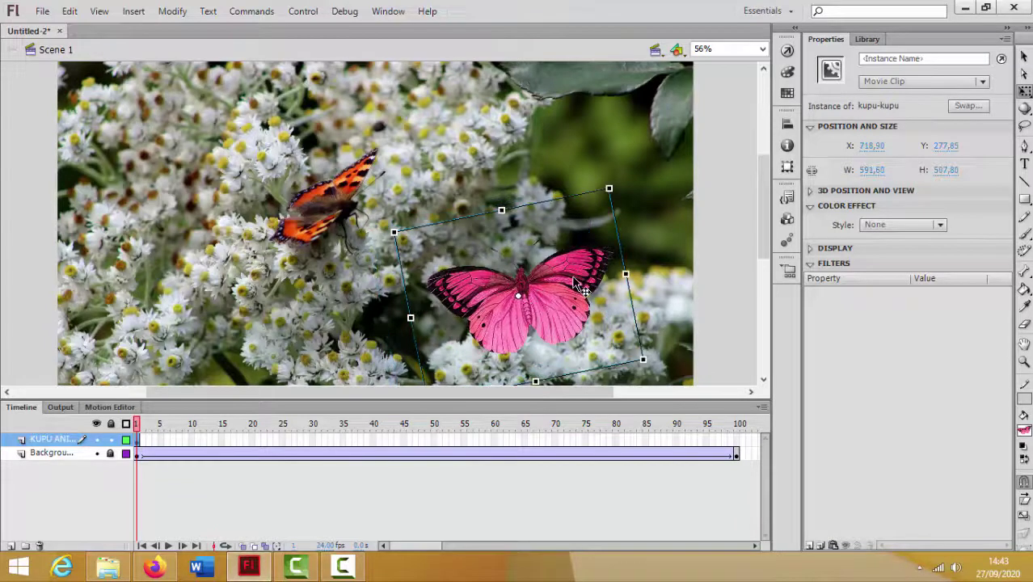
Step: Insert a keyframe at frame 100 of the KUPU ANIMASI layer and move the pink butterfly up to about X 670, Y 149
click(738, 441)
right_click(737, 442)
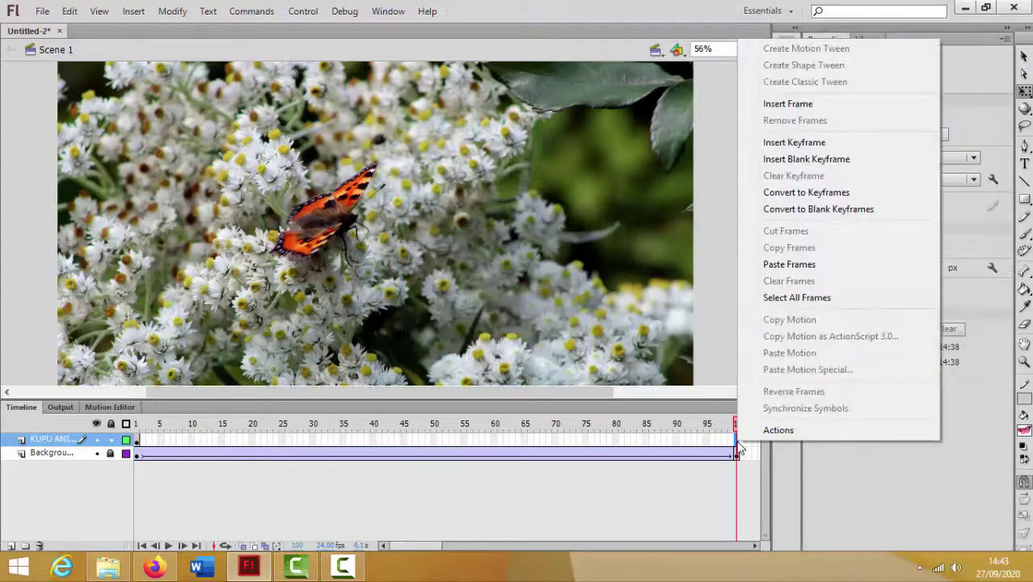
click(794, 142)
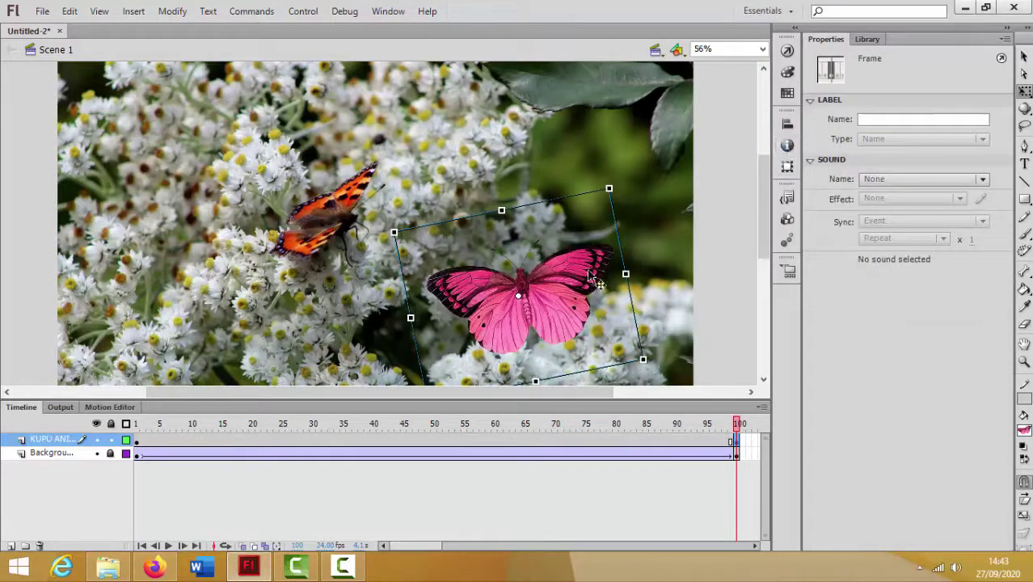
drag(574, 287, 534, 240)
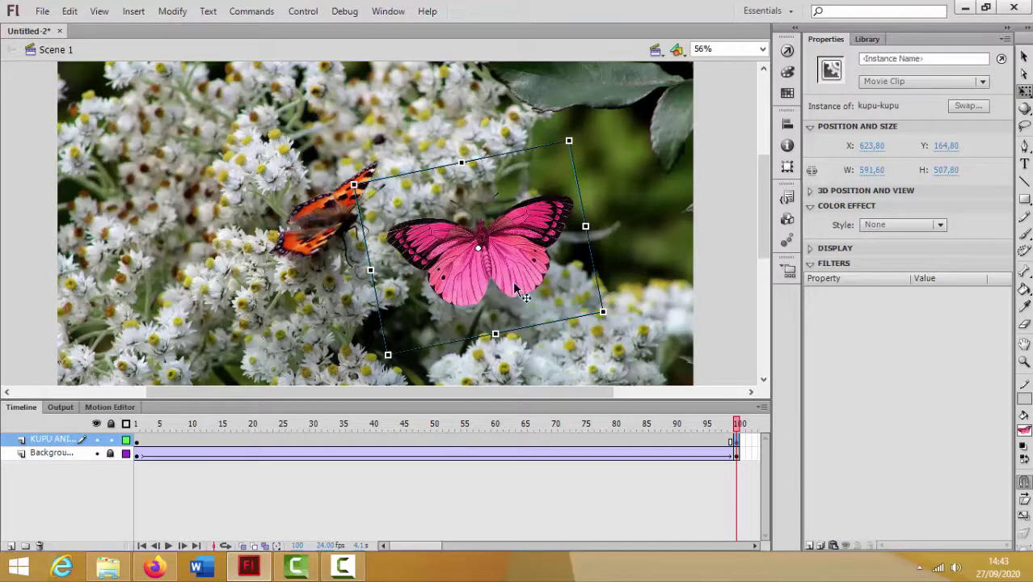
key(ctrl+z)
drag(558, 294, 537, 239)
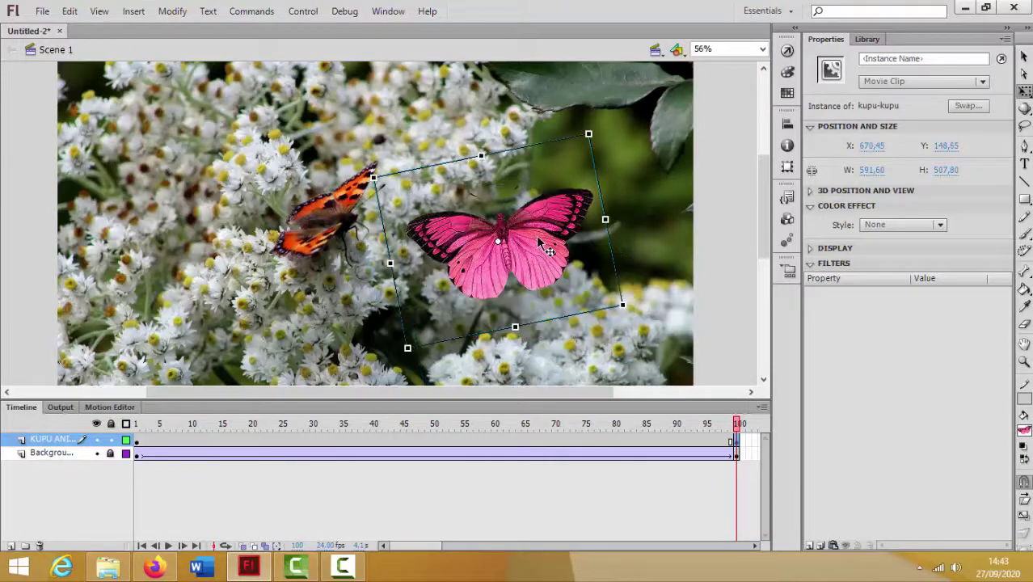
Step: Create a classic tween between the KUPU ANIMASI layer's keyframes at frames 1 and 100
right_click(455, 442)
click(525, 76)
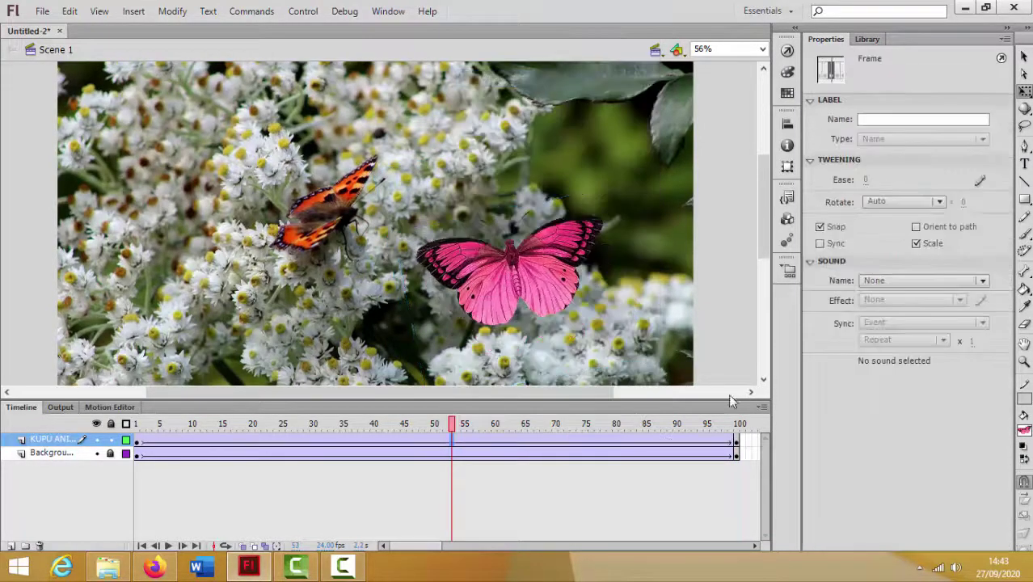
click(714, 271)
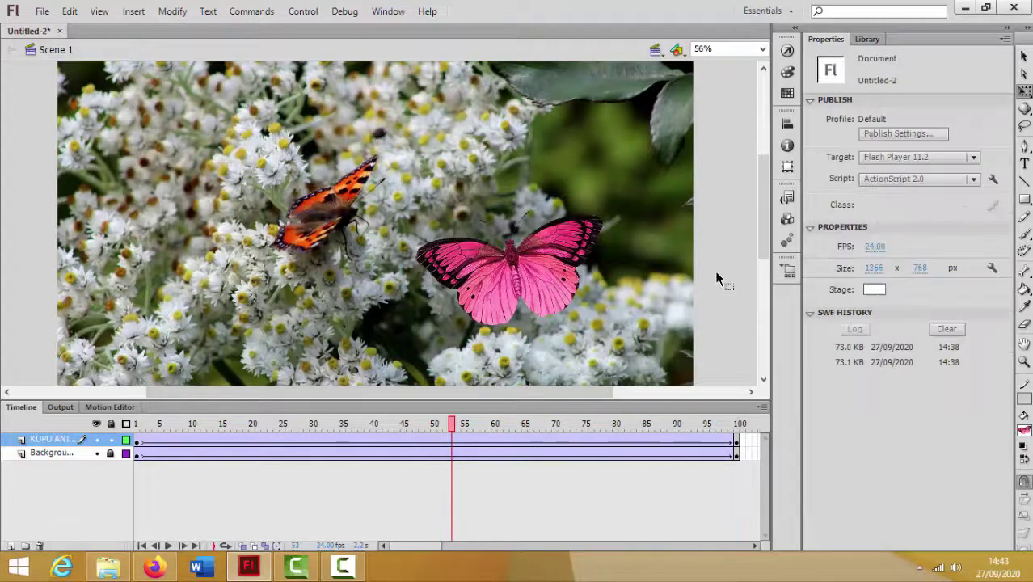
Step: Add a stop(); action to frame 100 of the KUPU ANIMASI layer
click(736, 442)
click(786, 51)
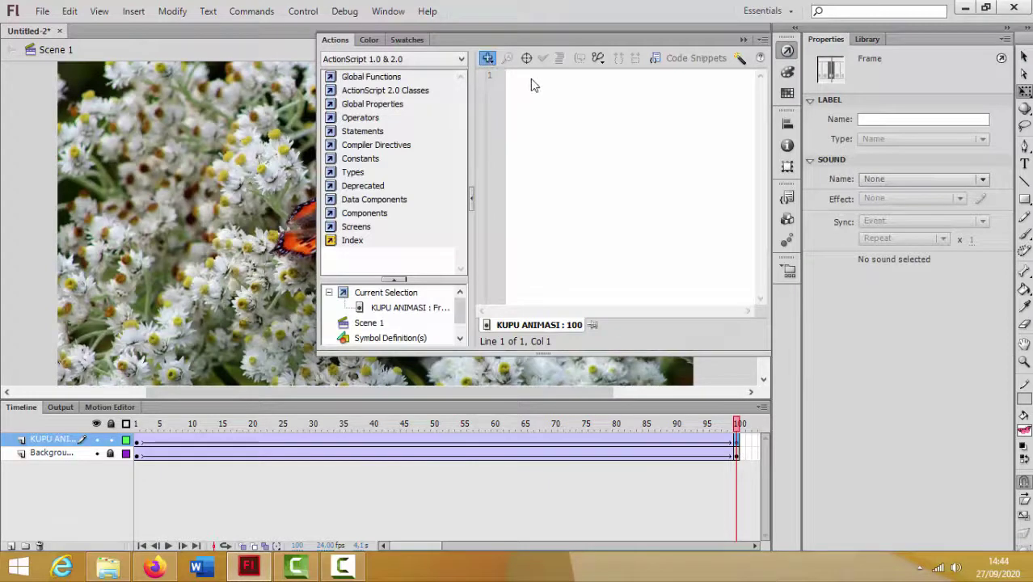
click(487, 58)
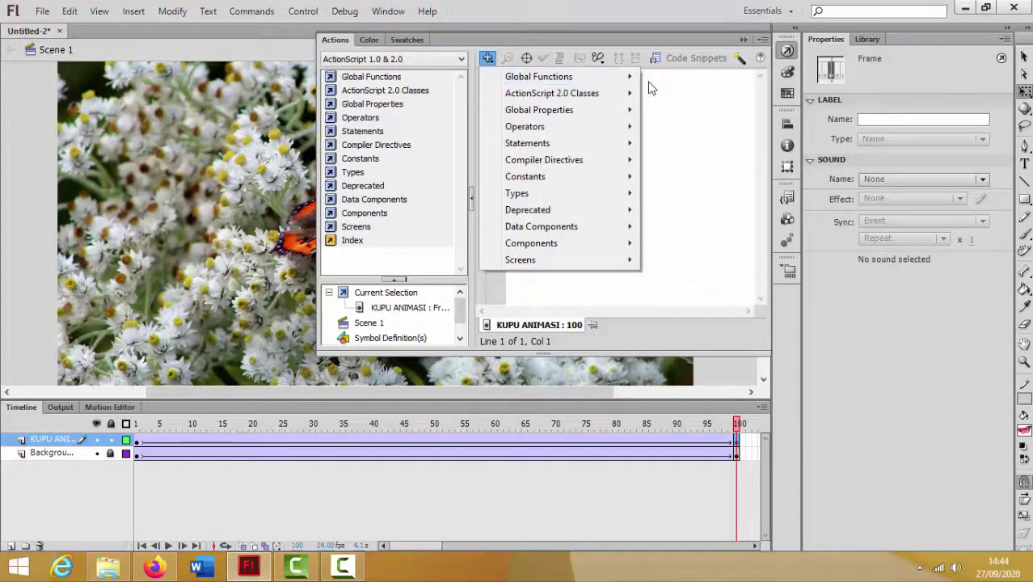
mouse_move(602, 79)
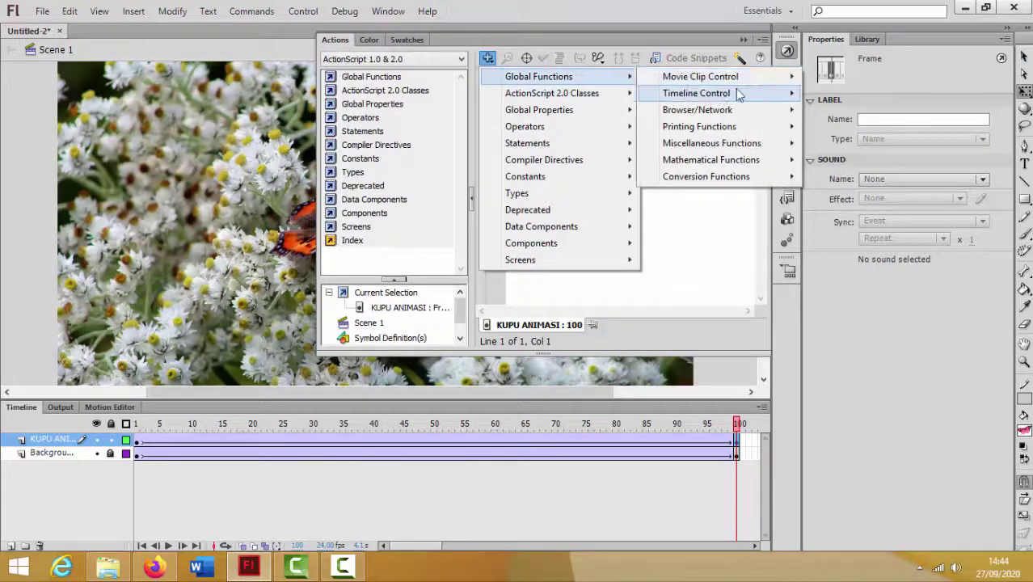
mouse_move(738, 95)
click(836, 212)
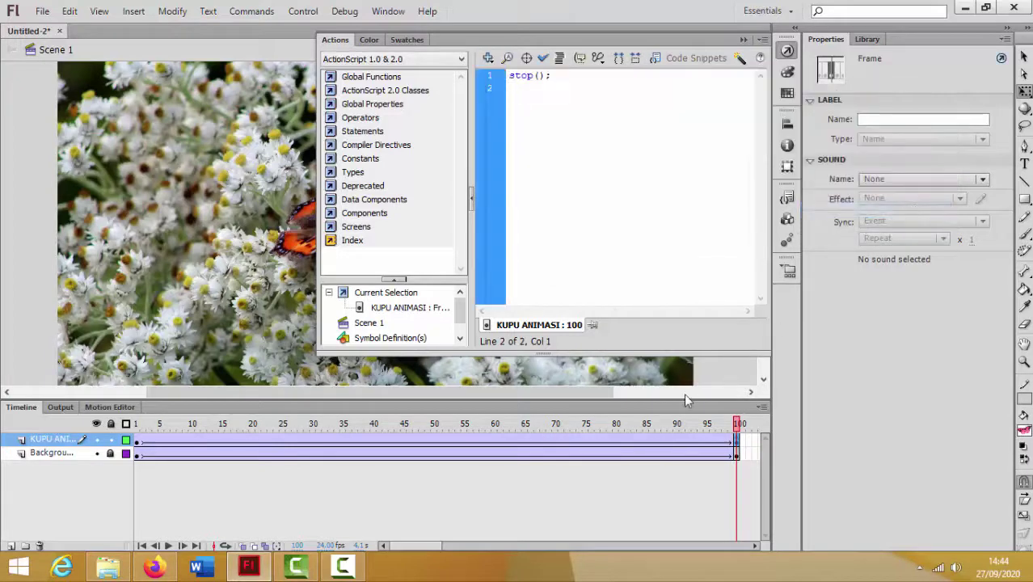
click(21, 120)
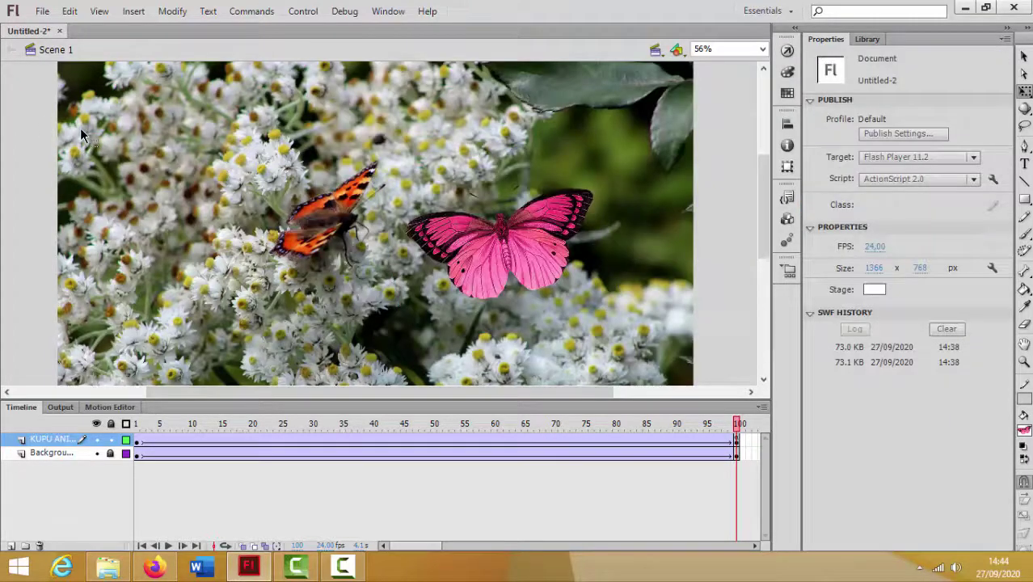
Step: Test the movie and scale the player view to Show All to check the butterfly's flight
key(ctrl+Return)
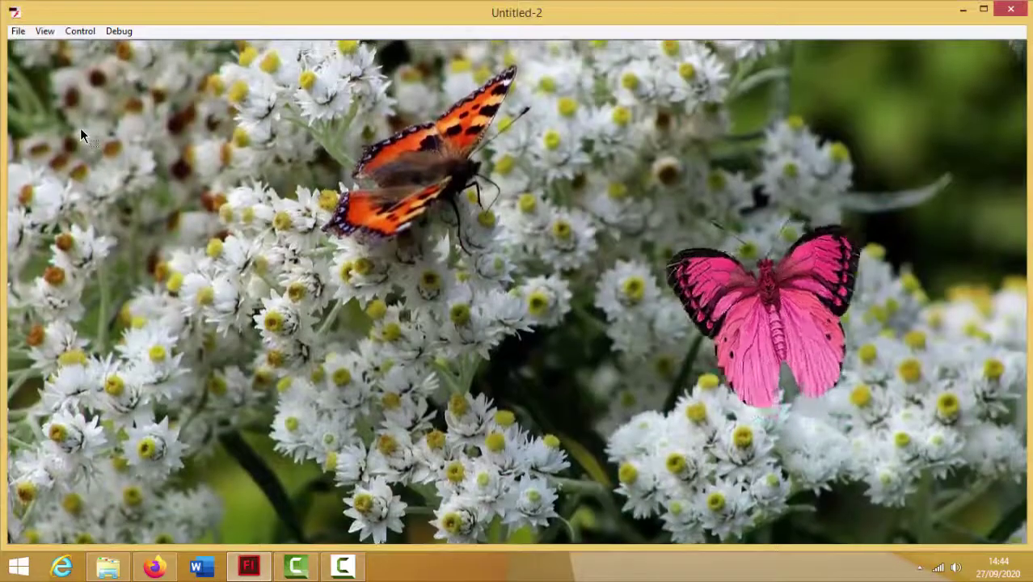
right_click(317, 200)
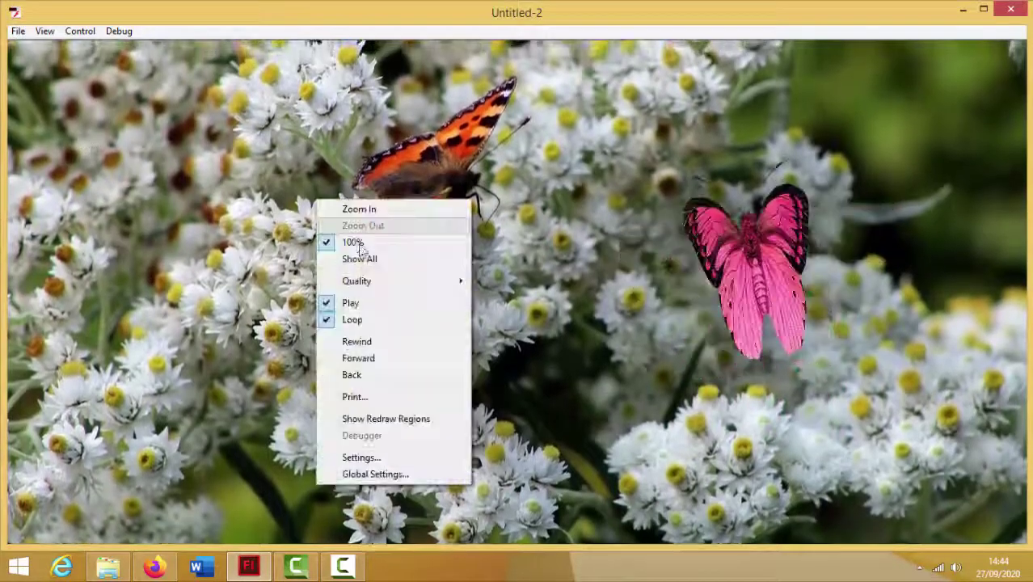
click(373, 259)
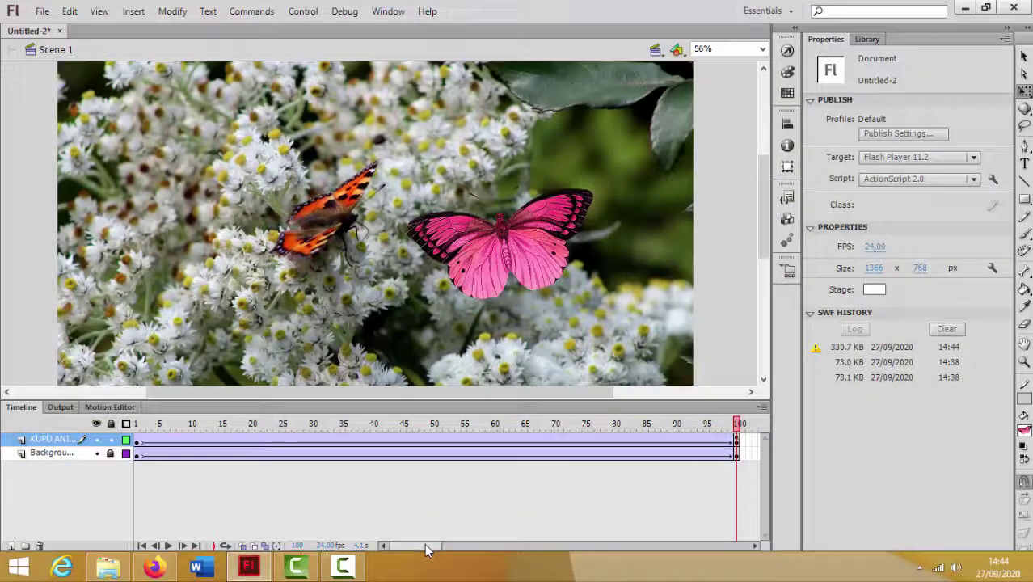
Step: Extend the KUPU ANIMASI and Background layers with frames up to frame 500
drag(425, 546, 467, 543)
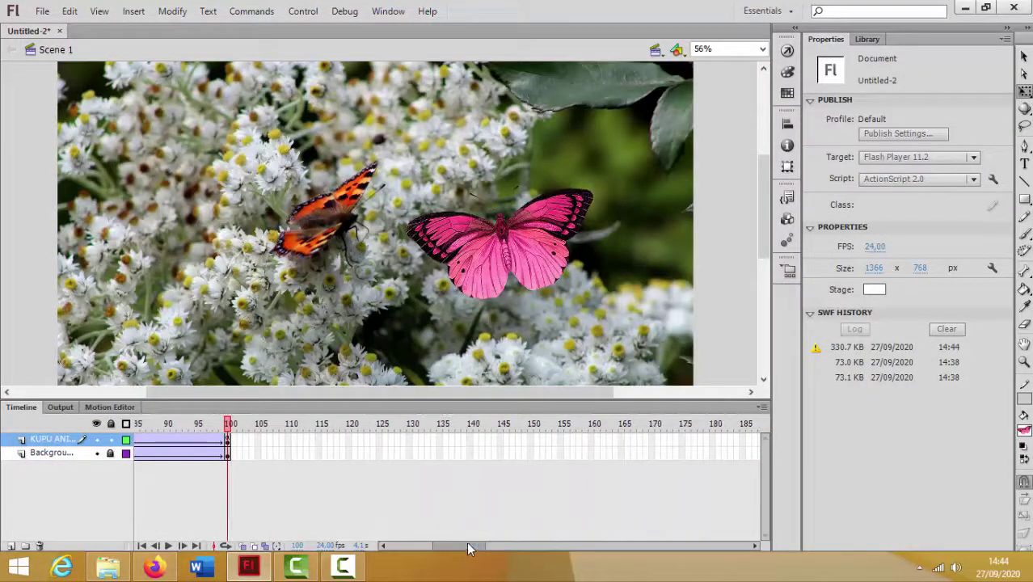
click(229, 440)
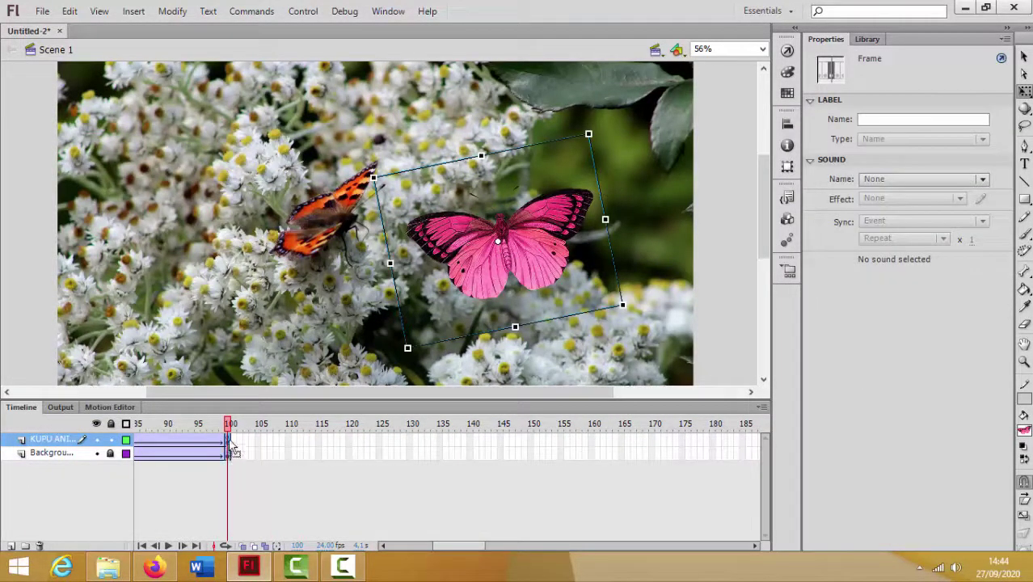
mouse_move(721, 467)
mouse_down()
mouse_move(764, 443)
mouse_move(493, 437)
mouse_up()
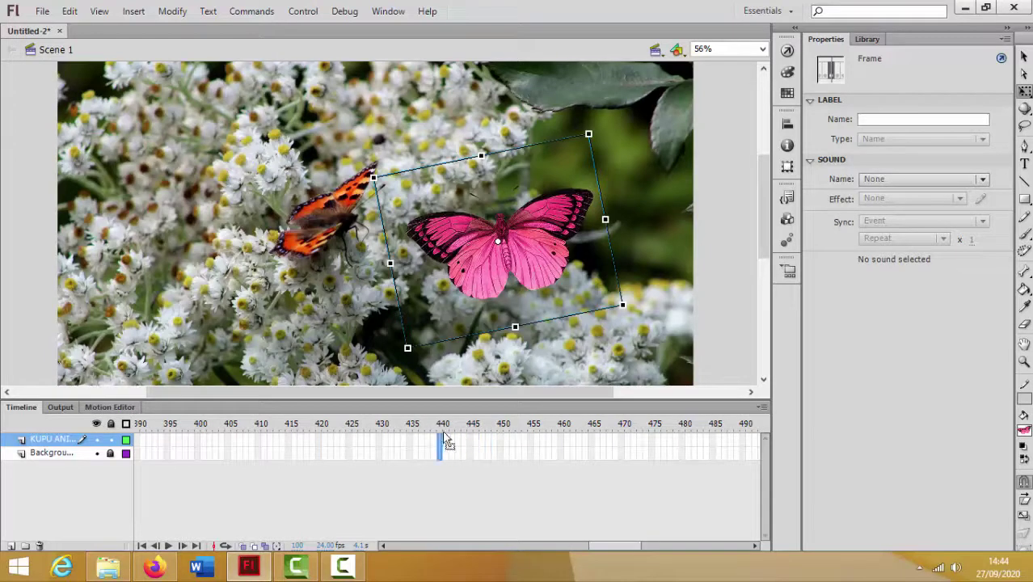
drag(760, 443, 598, 450)
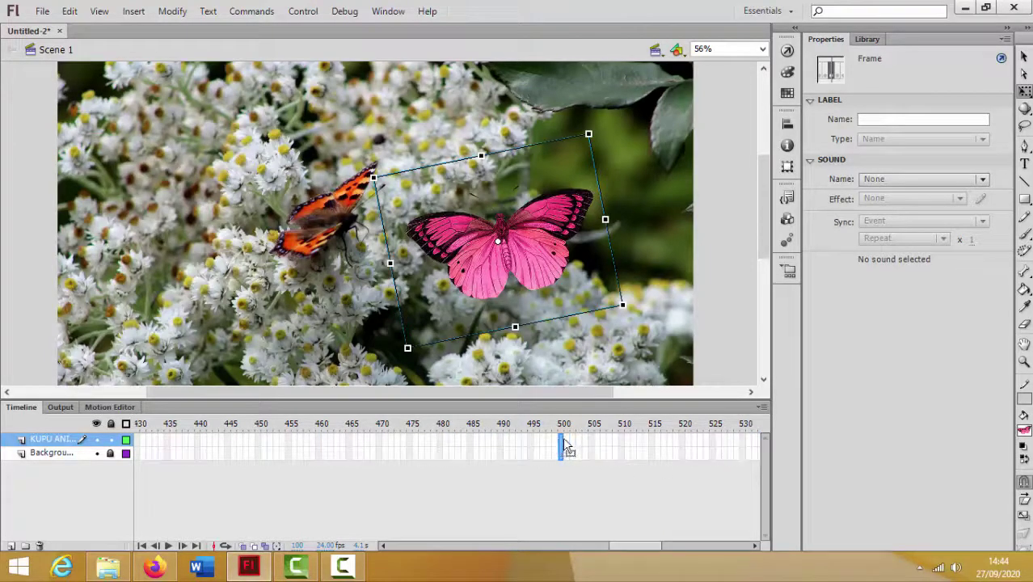
key(F5)
Step: Test the extended movie with the player view set to Show All
key(ctrl+Return)
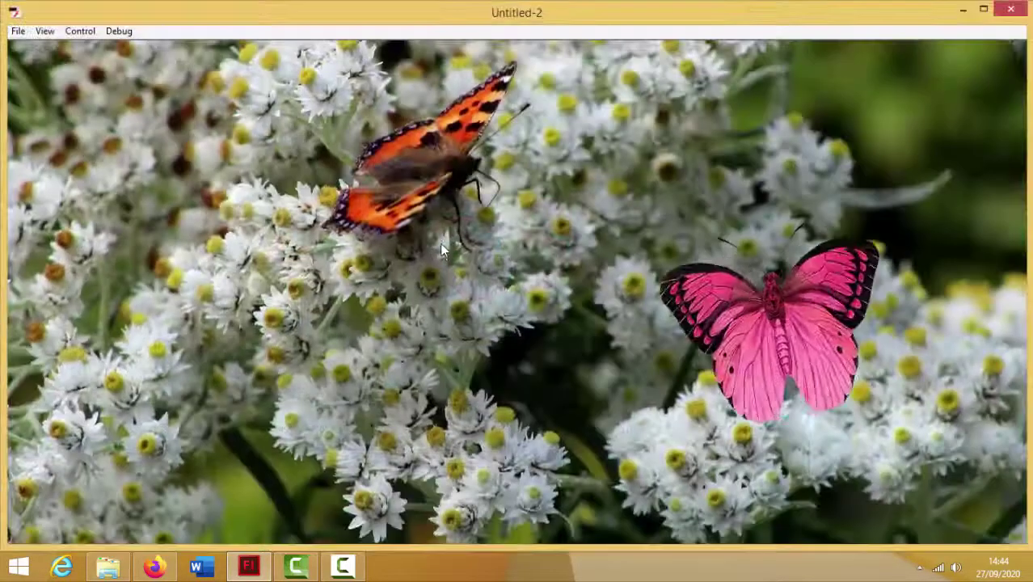
right_click(440, 244)
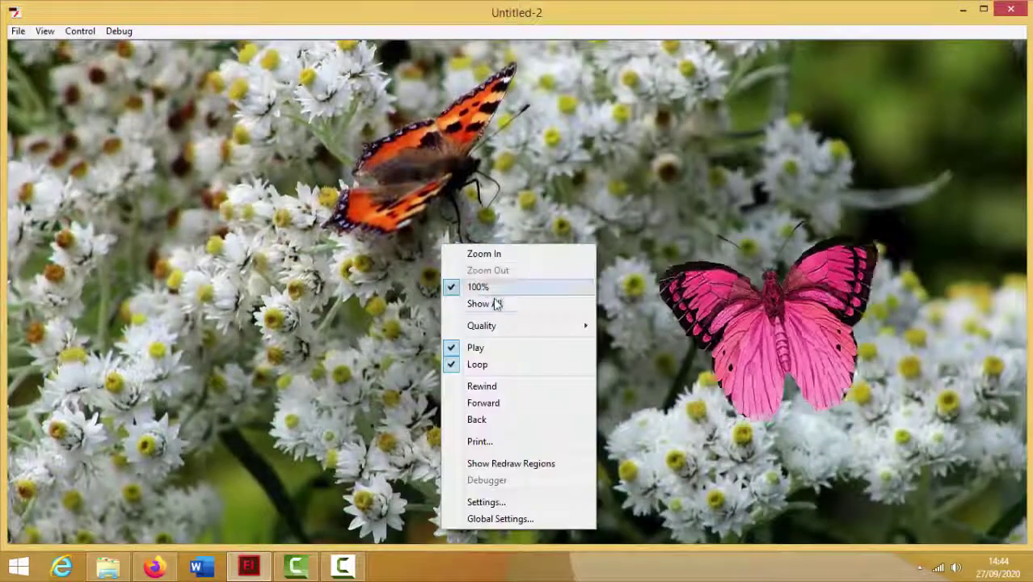
click(495, 301)
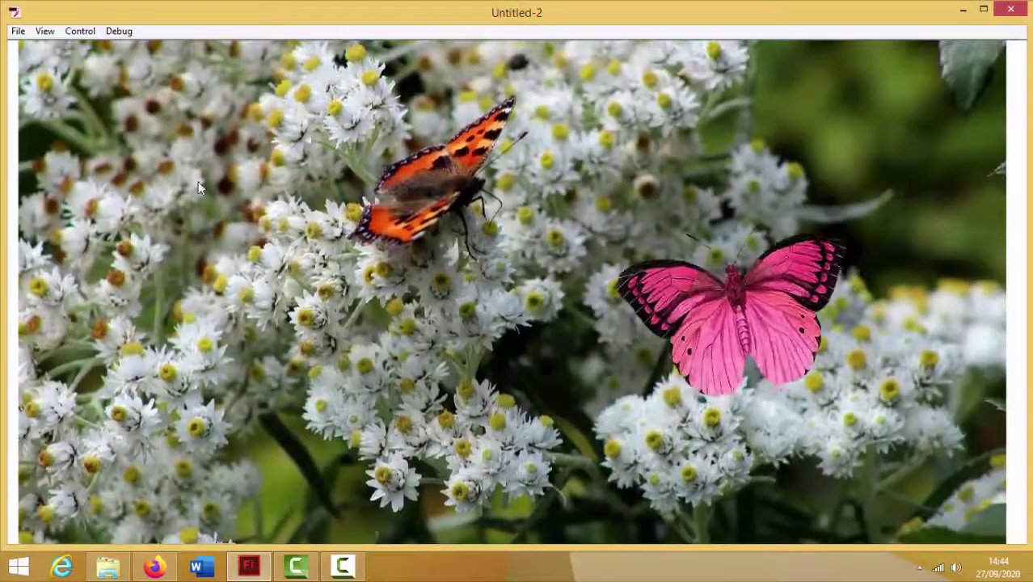